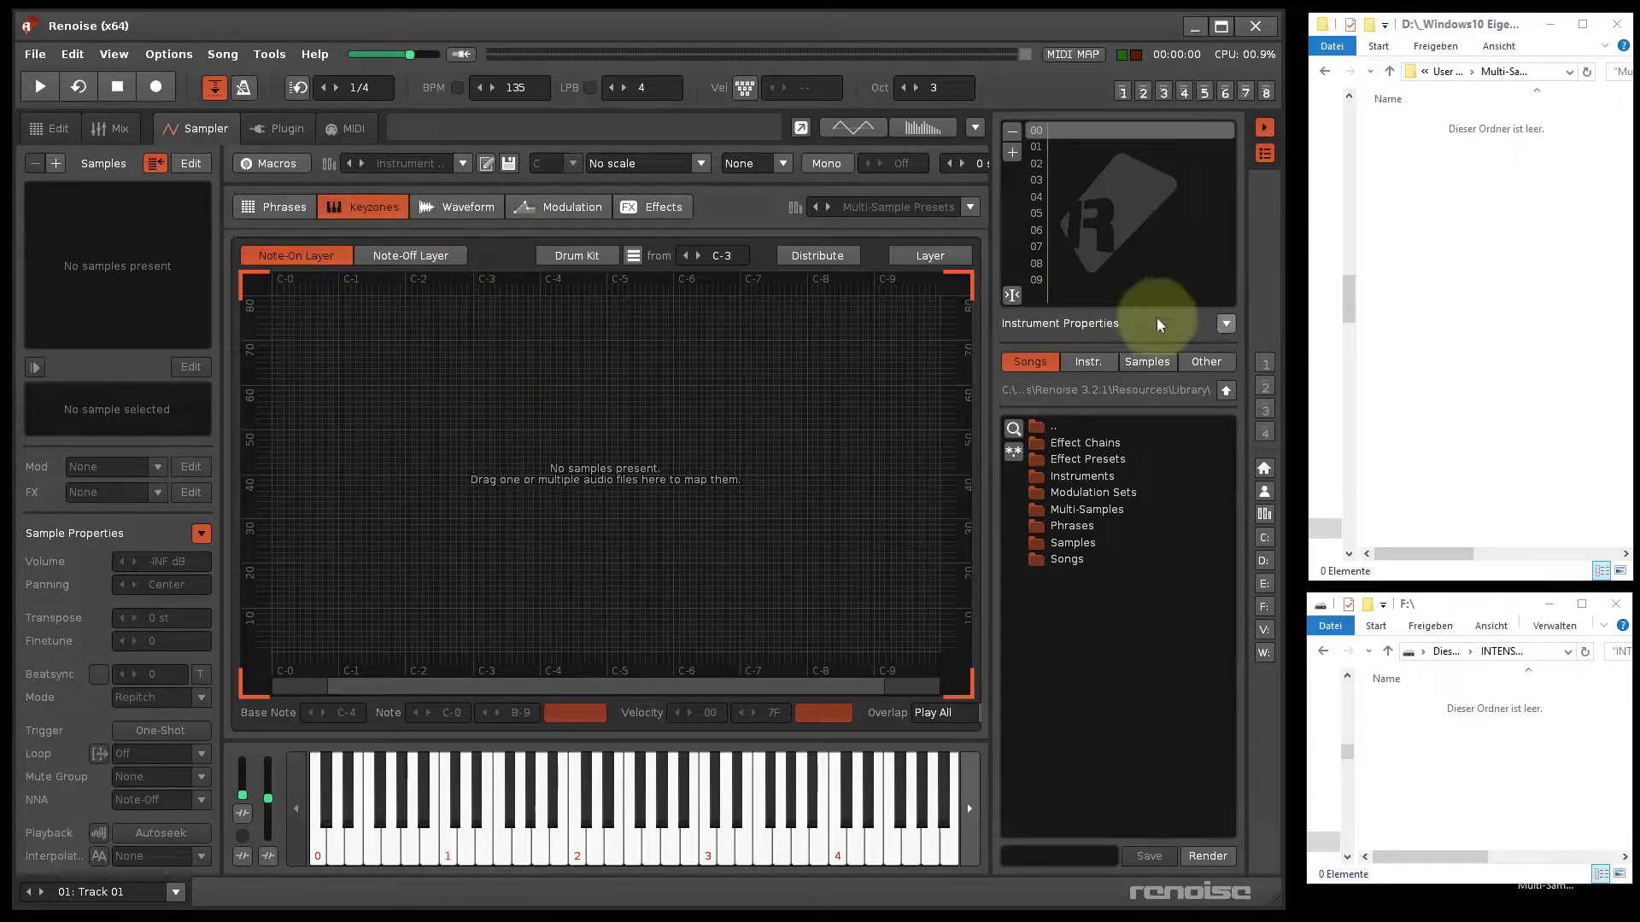
Load the Autodafe Mega Drum Machines VST plugin into instrument slot 00 through the instrument properties.
click(1227, 325)
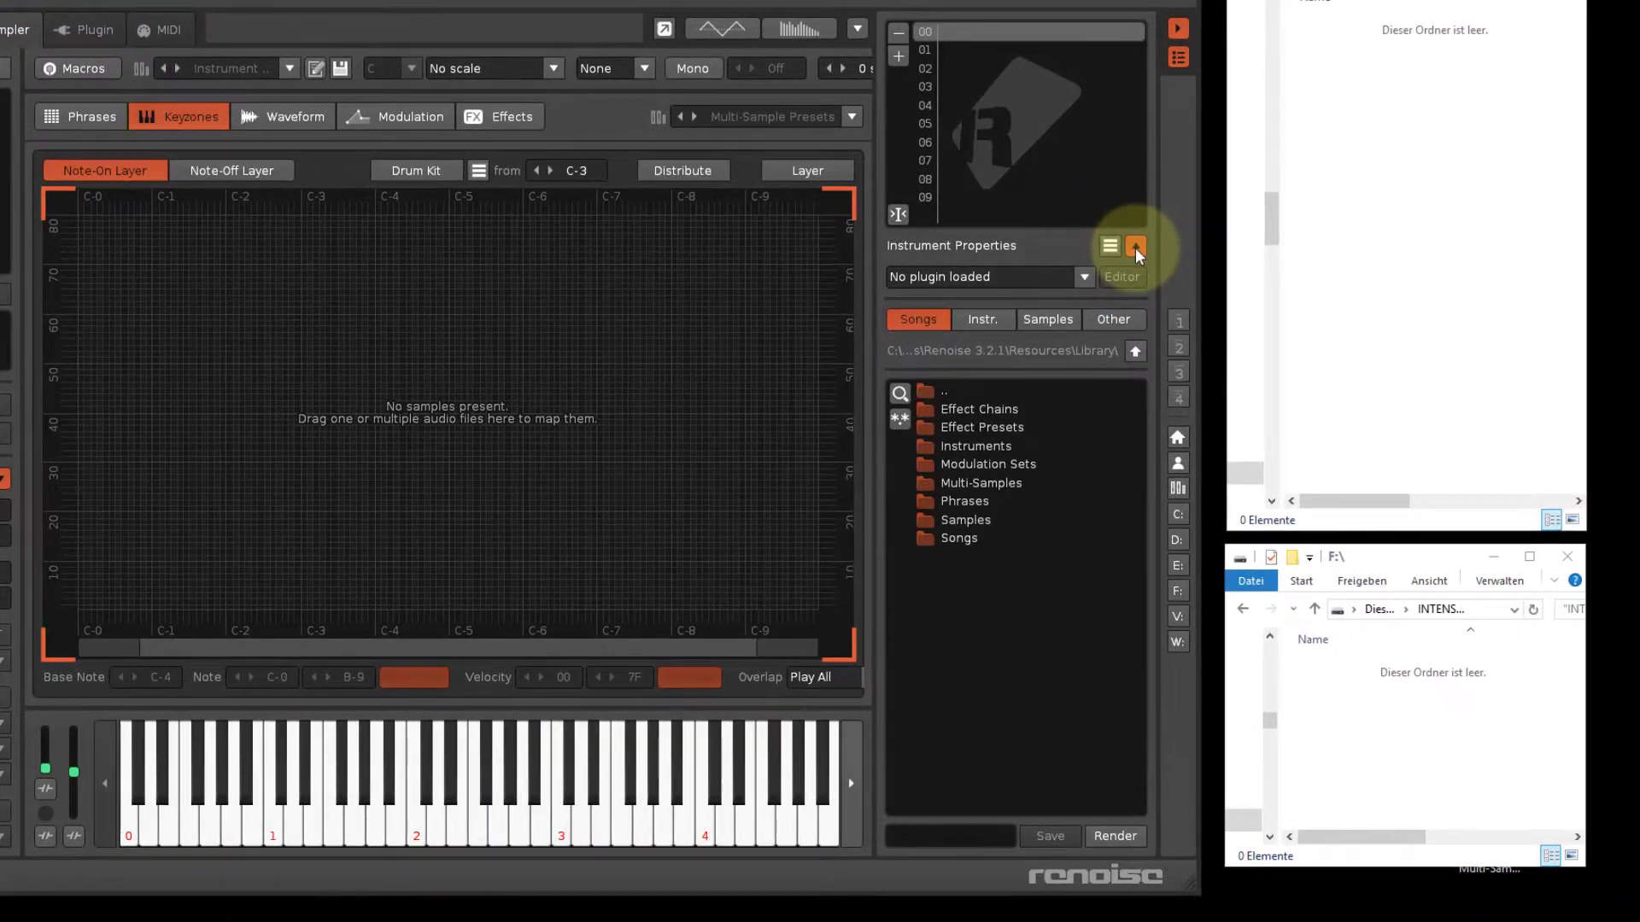
click(1085, 278)
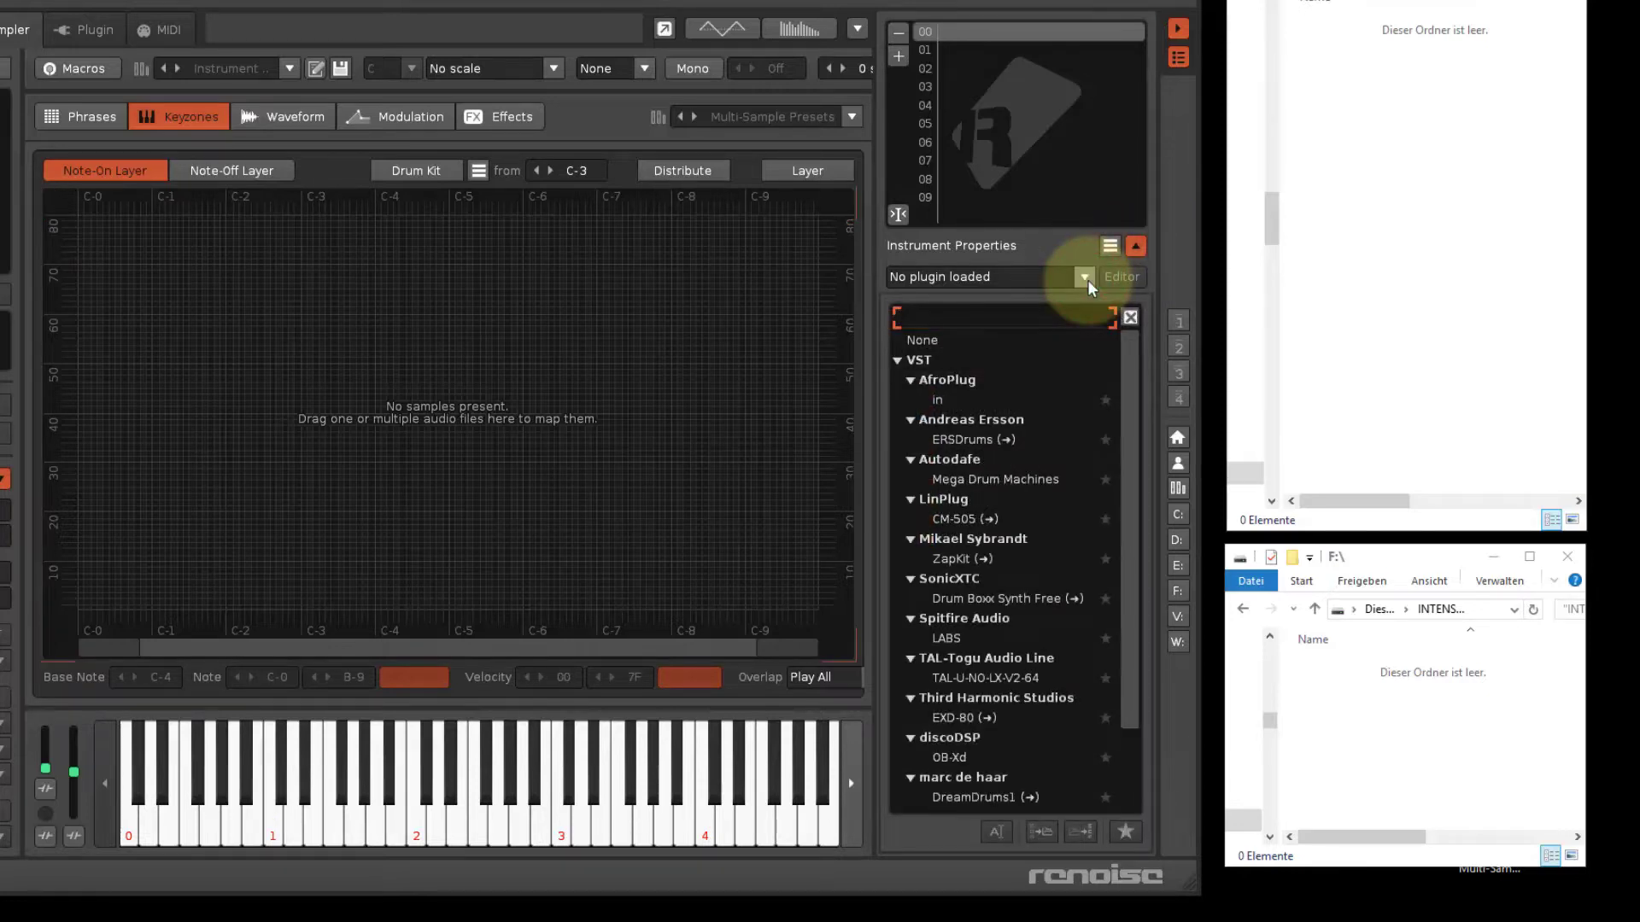
click(1017, 481)
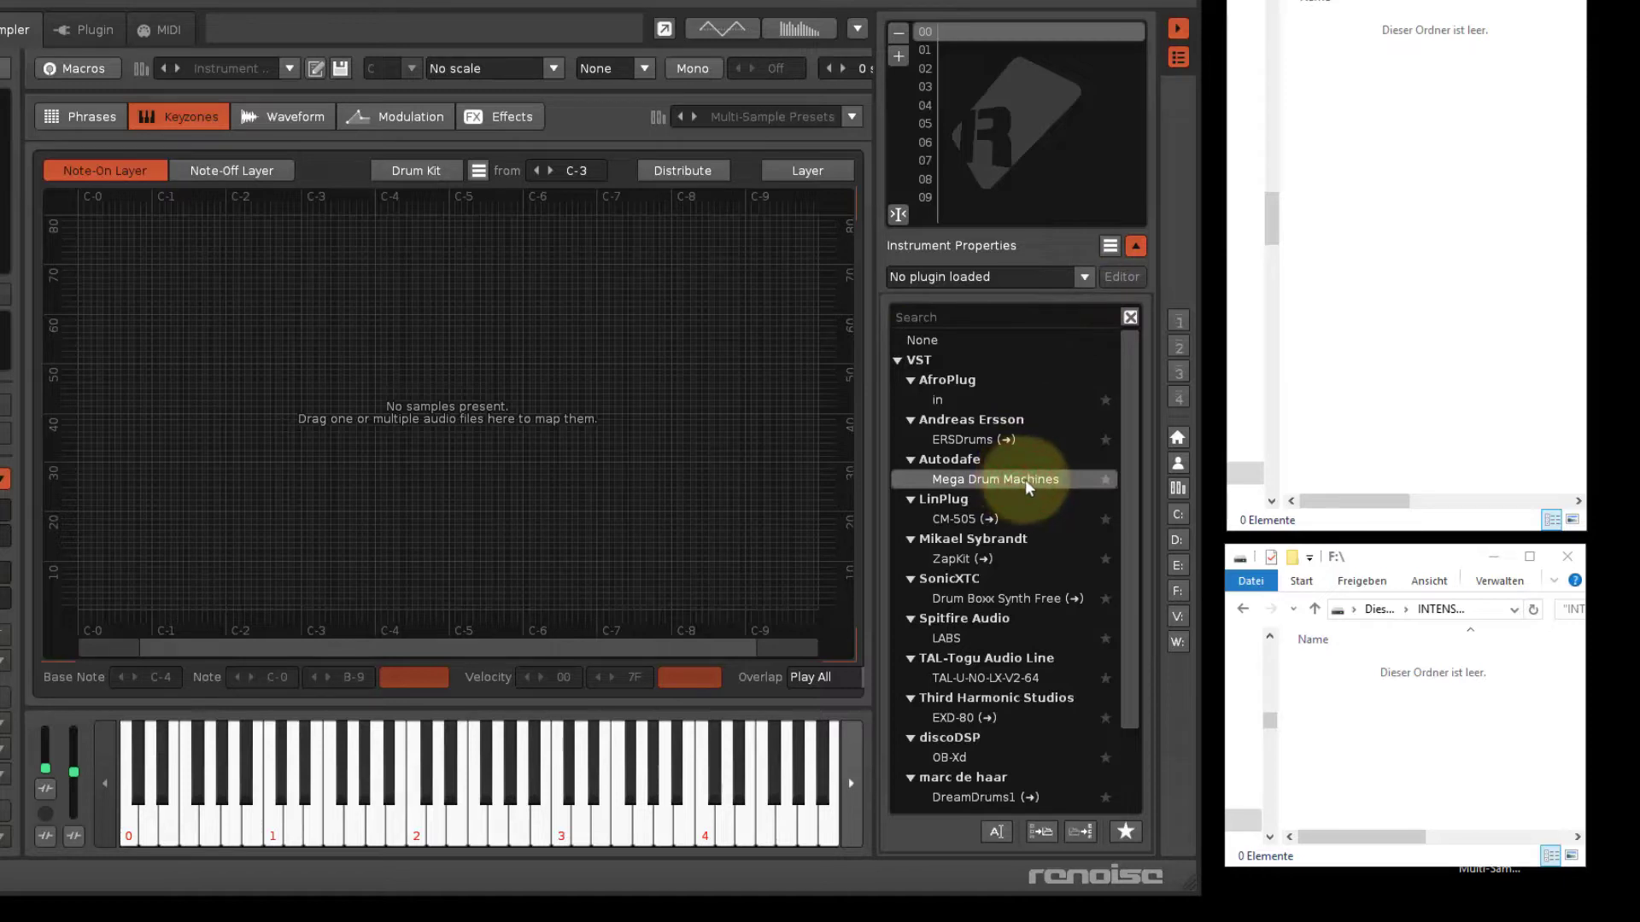
click(1048, 478)
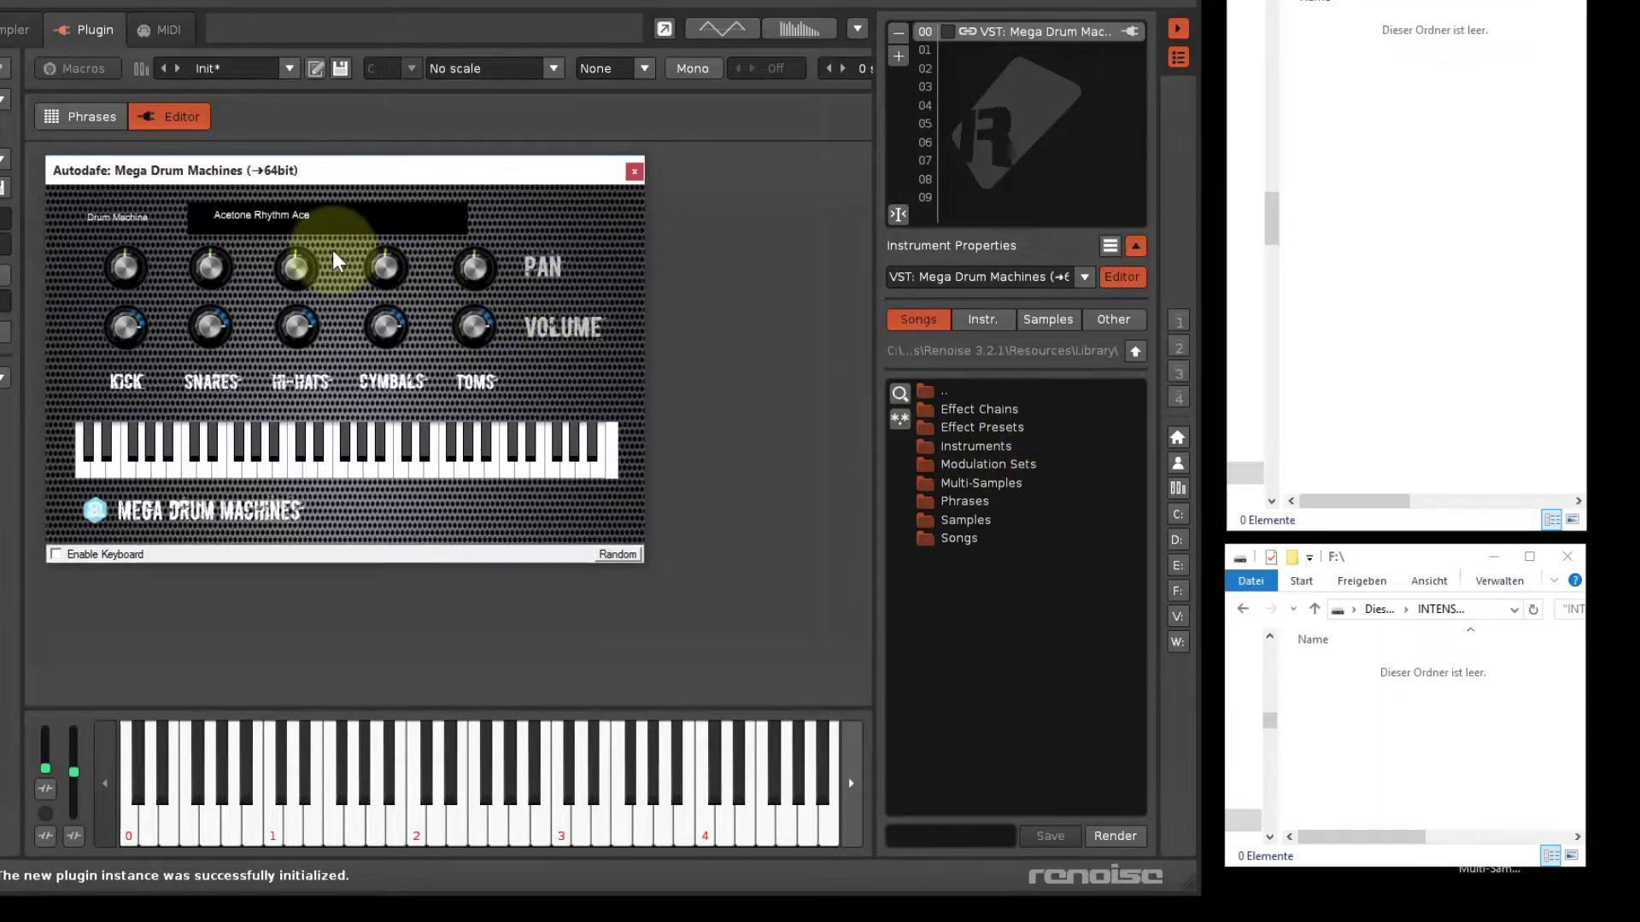
Choose the Roland TR-707 as the drum machine in the Mega Drum Machines plugin.
click(275, 215)
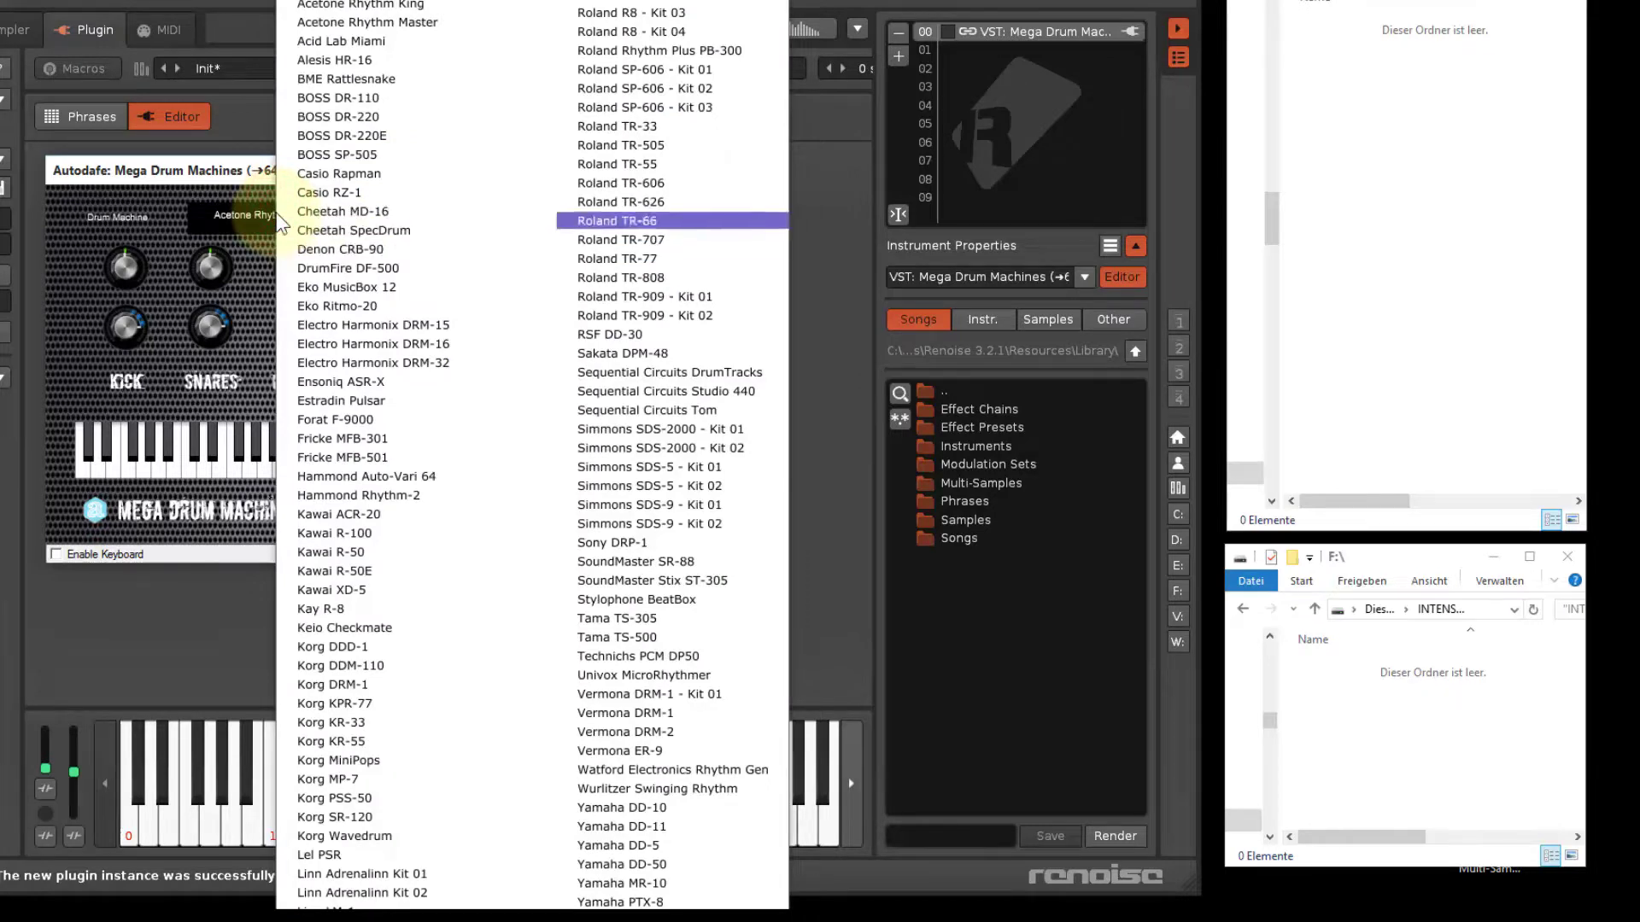
key(Down)
key(Down)
key(Down)
key(Down)
key(Down)
key(Down)
key(Down)
key(Down)
key(Down)
key(Down)
click(692, 238)
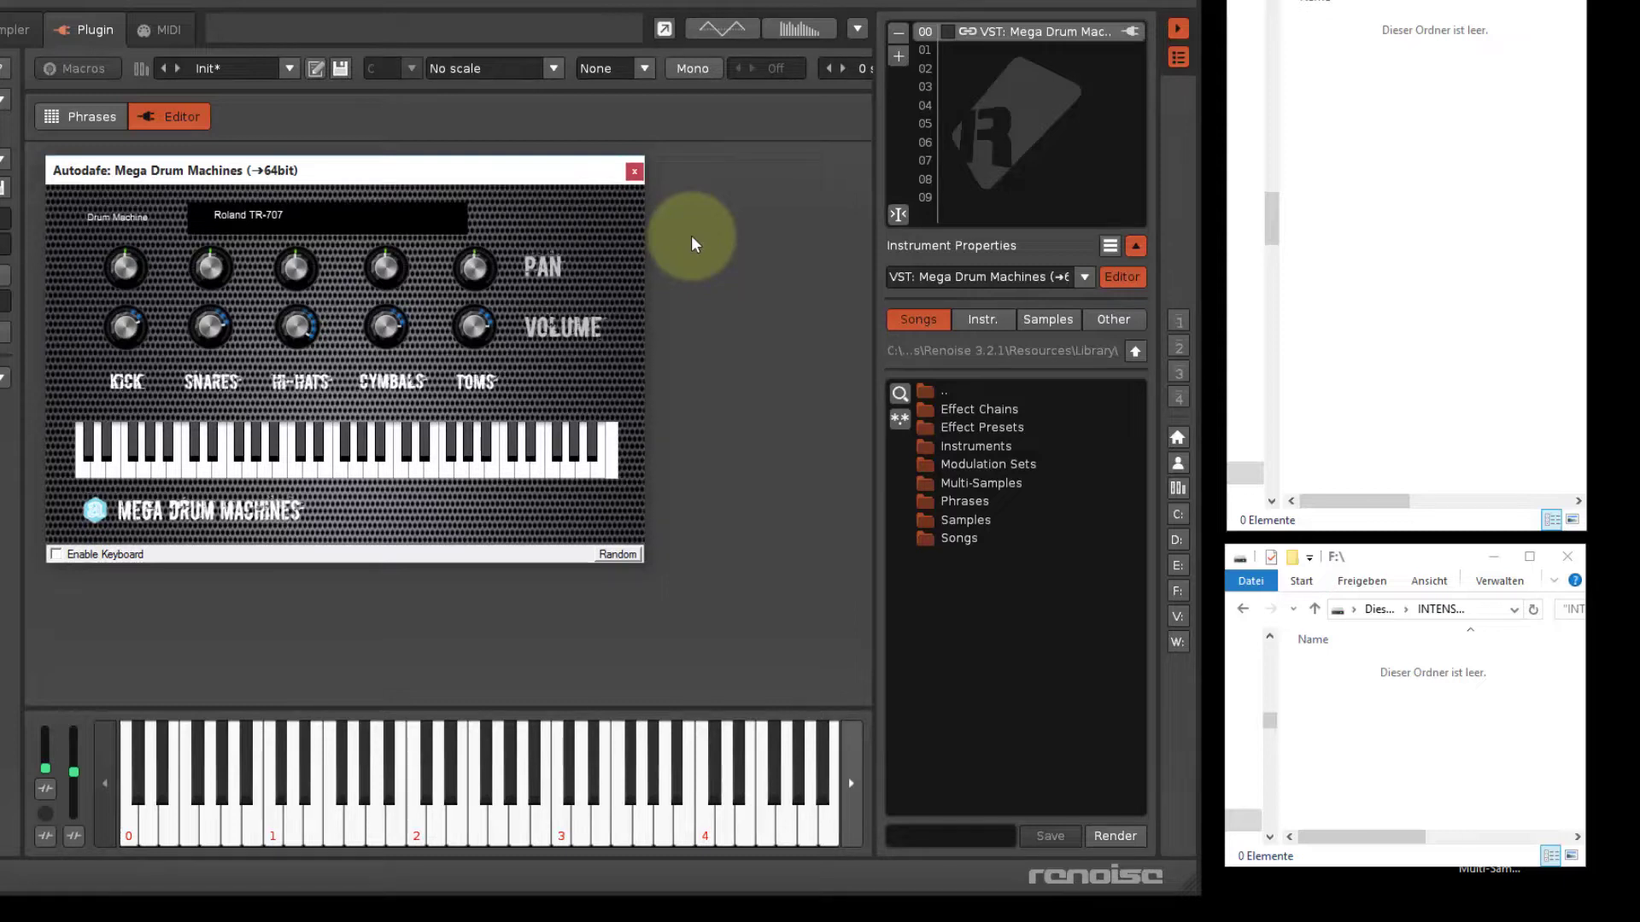
Audition the Roland TR-707 drum sounds by playing notes upward from C-3.
key(z)
key(s)
key(x)
key(c)
key(g)
key(h)
key(j)
key(b)
key(n)
key(j)
key(period)
key(comma)
key(semicolon)
key(slash)
key(5)
key(6)
key(5)
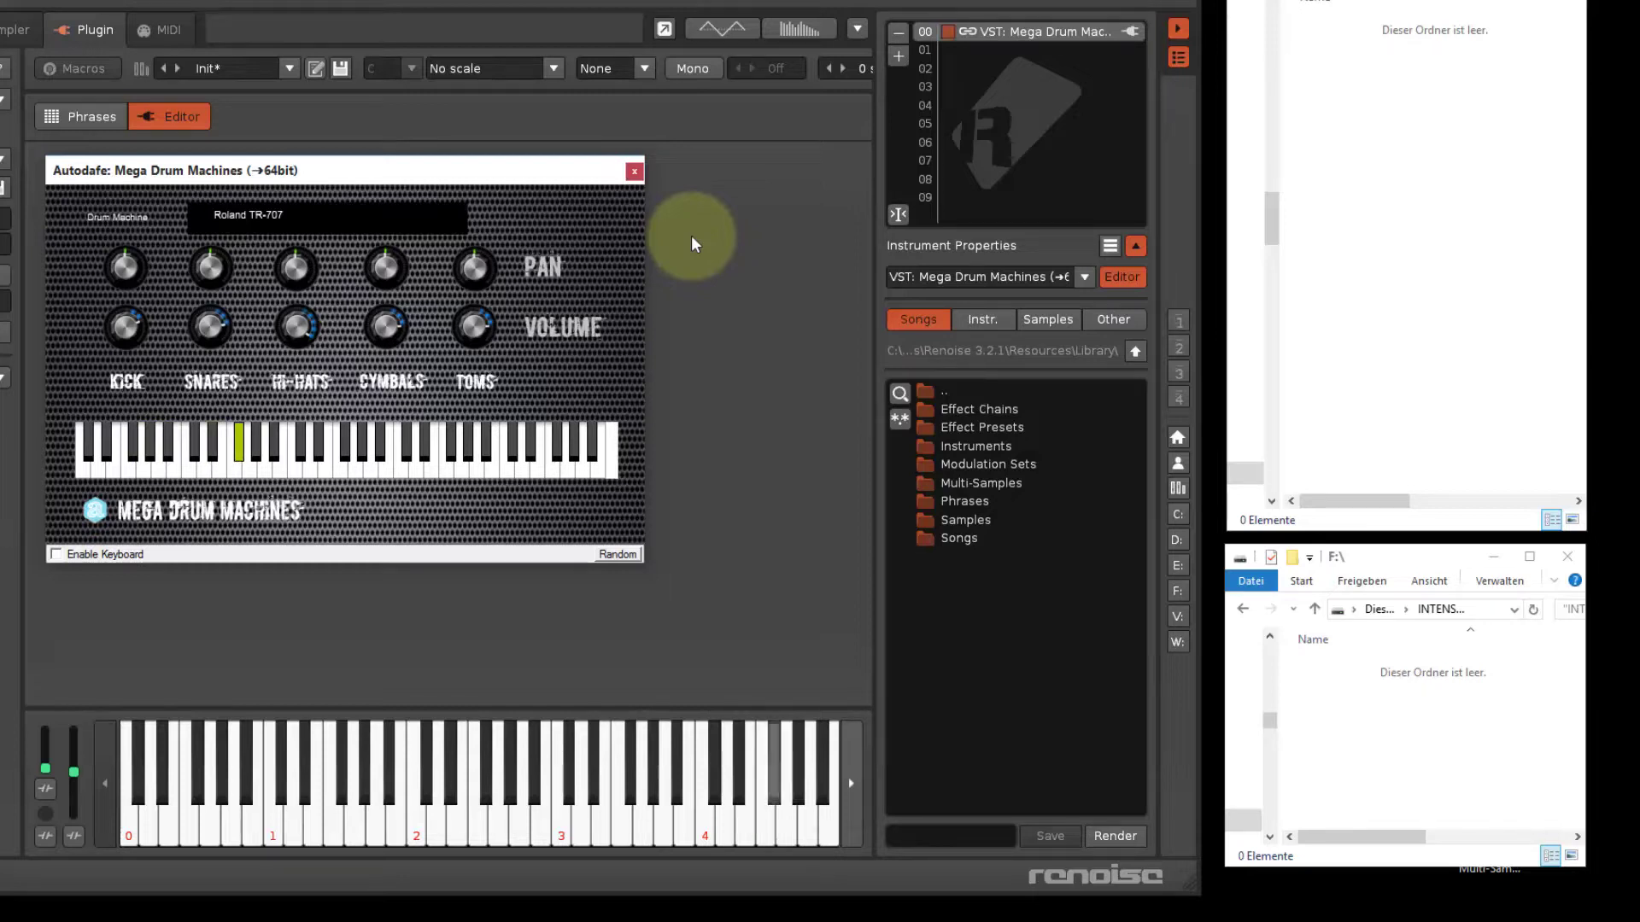
key(6)
key(6)
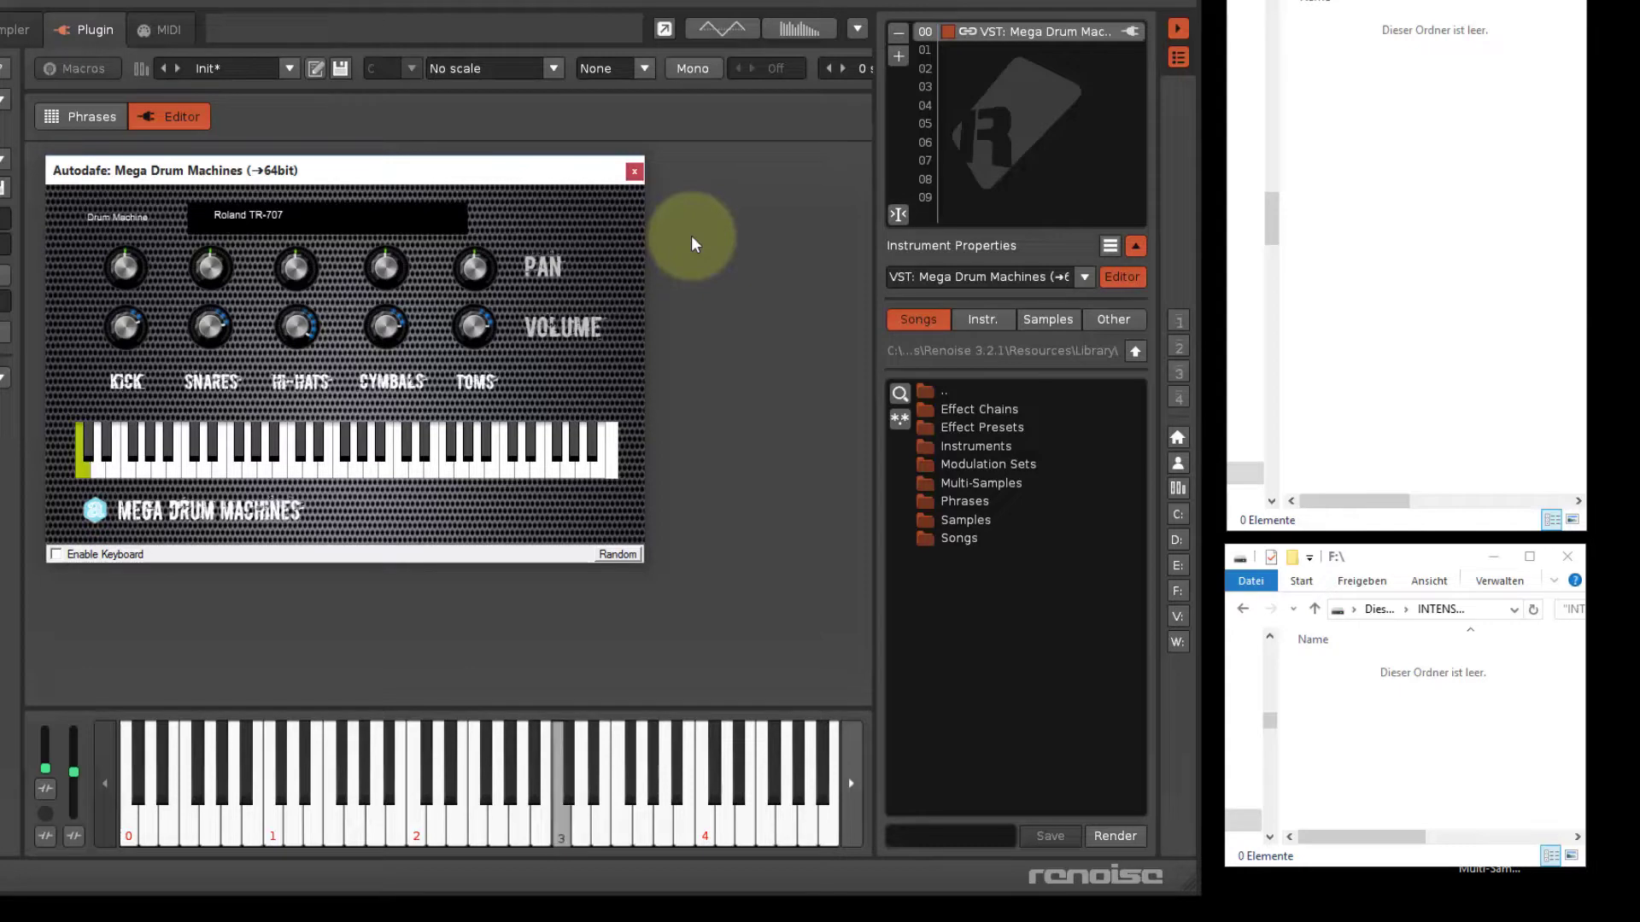
key(z)
Test the drum kit's playable note range on the virtual piano, from C-3 up to the notes around C-5.
click(846, 805)
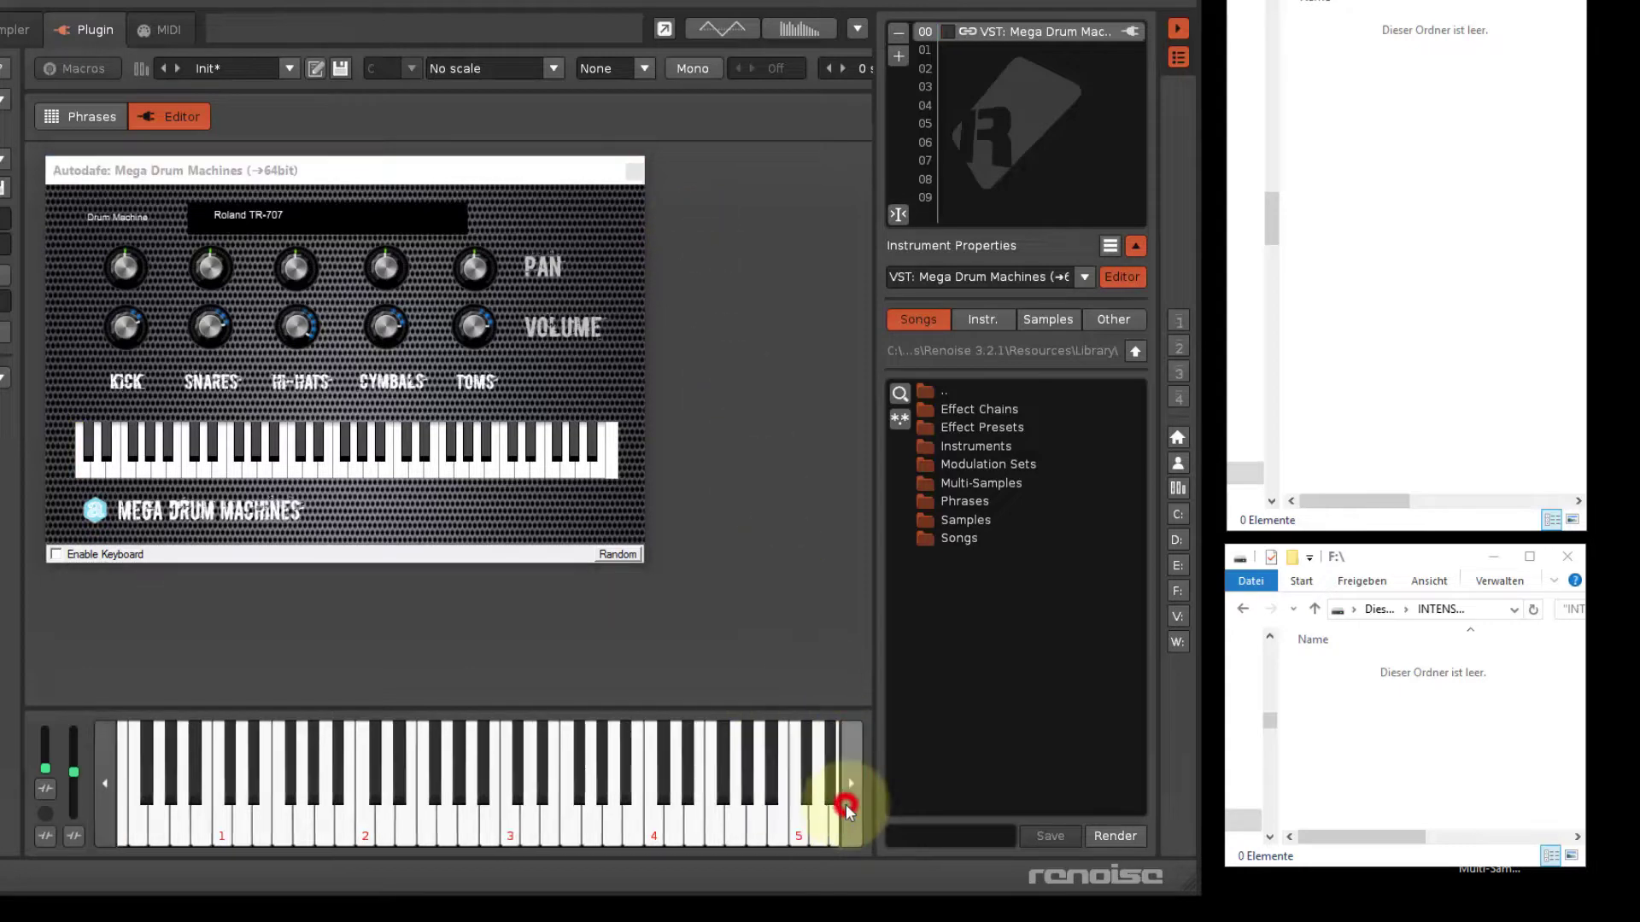
key(z)
key(z)
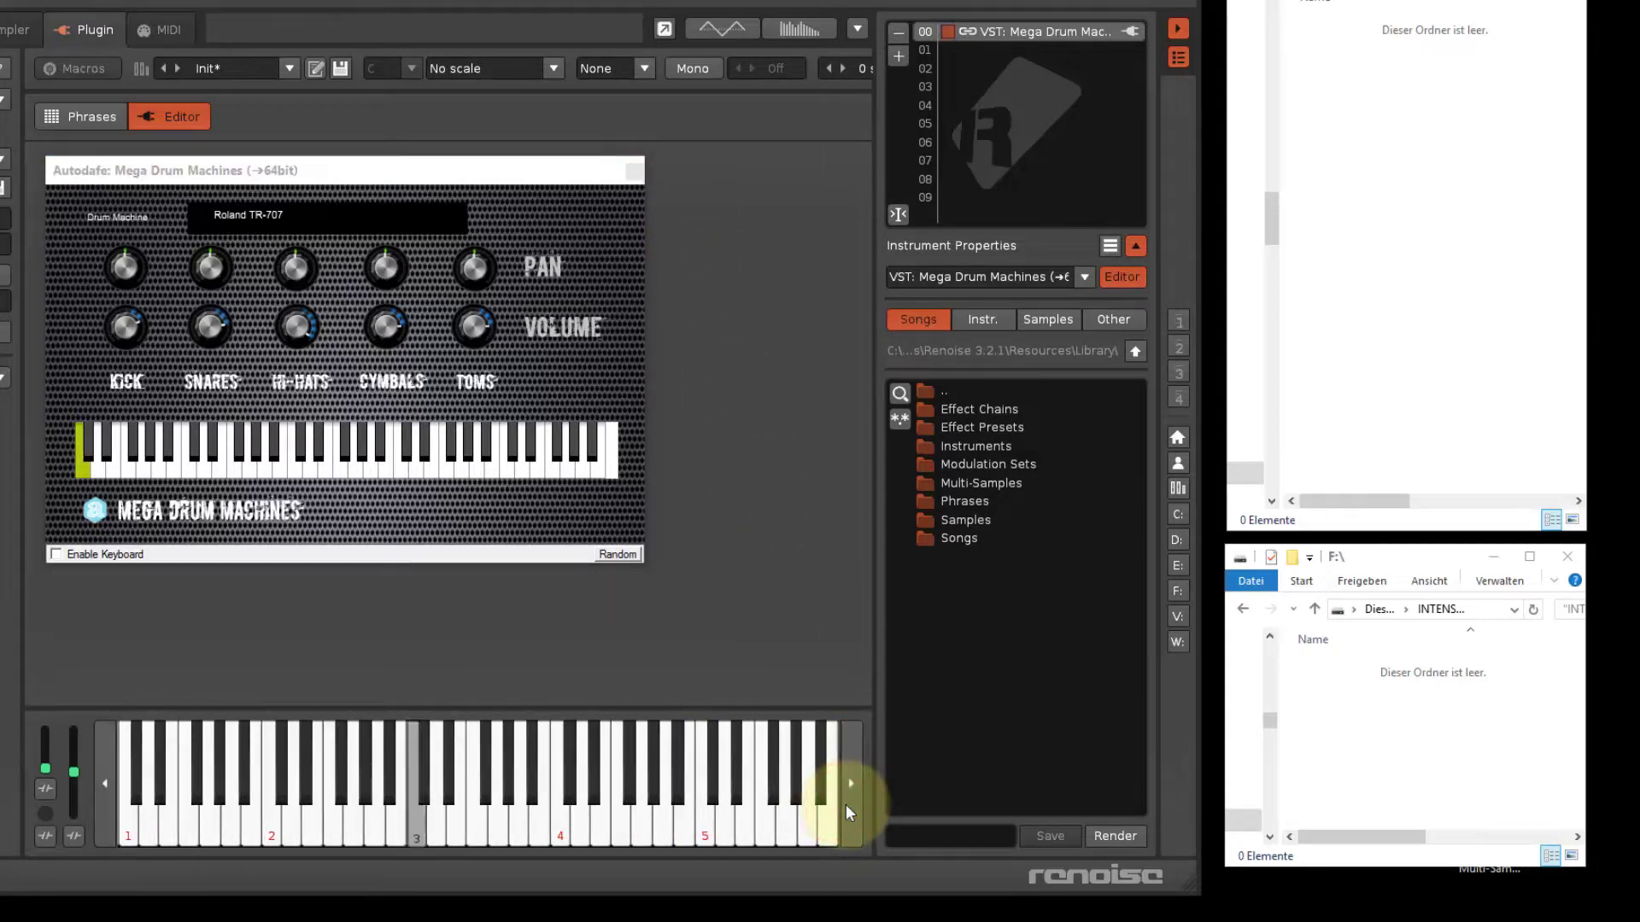
click(425, 836)
click(701, 822)
click(706, 777)
click(732, 784)
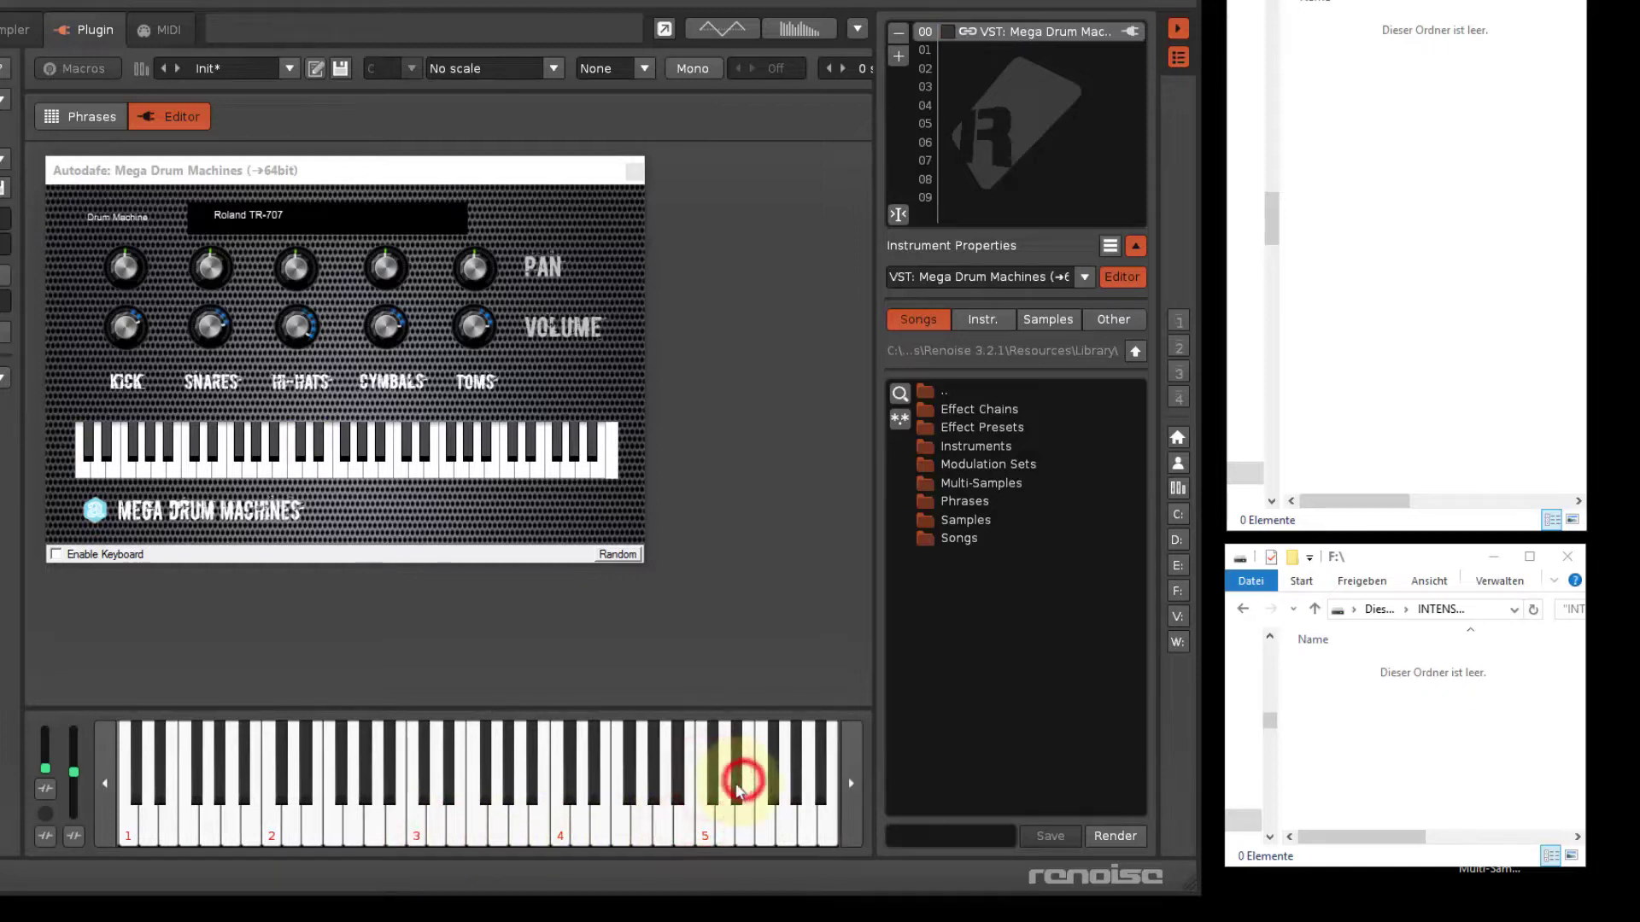
click(700, 832)
click(720, 784)
click(693, 795)
click(677, 790)
click(656, 793)
click(654, 792)
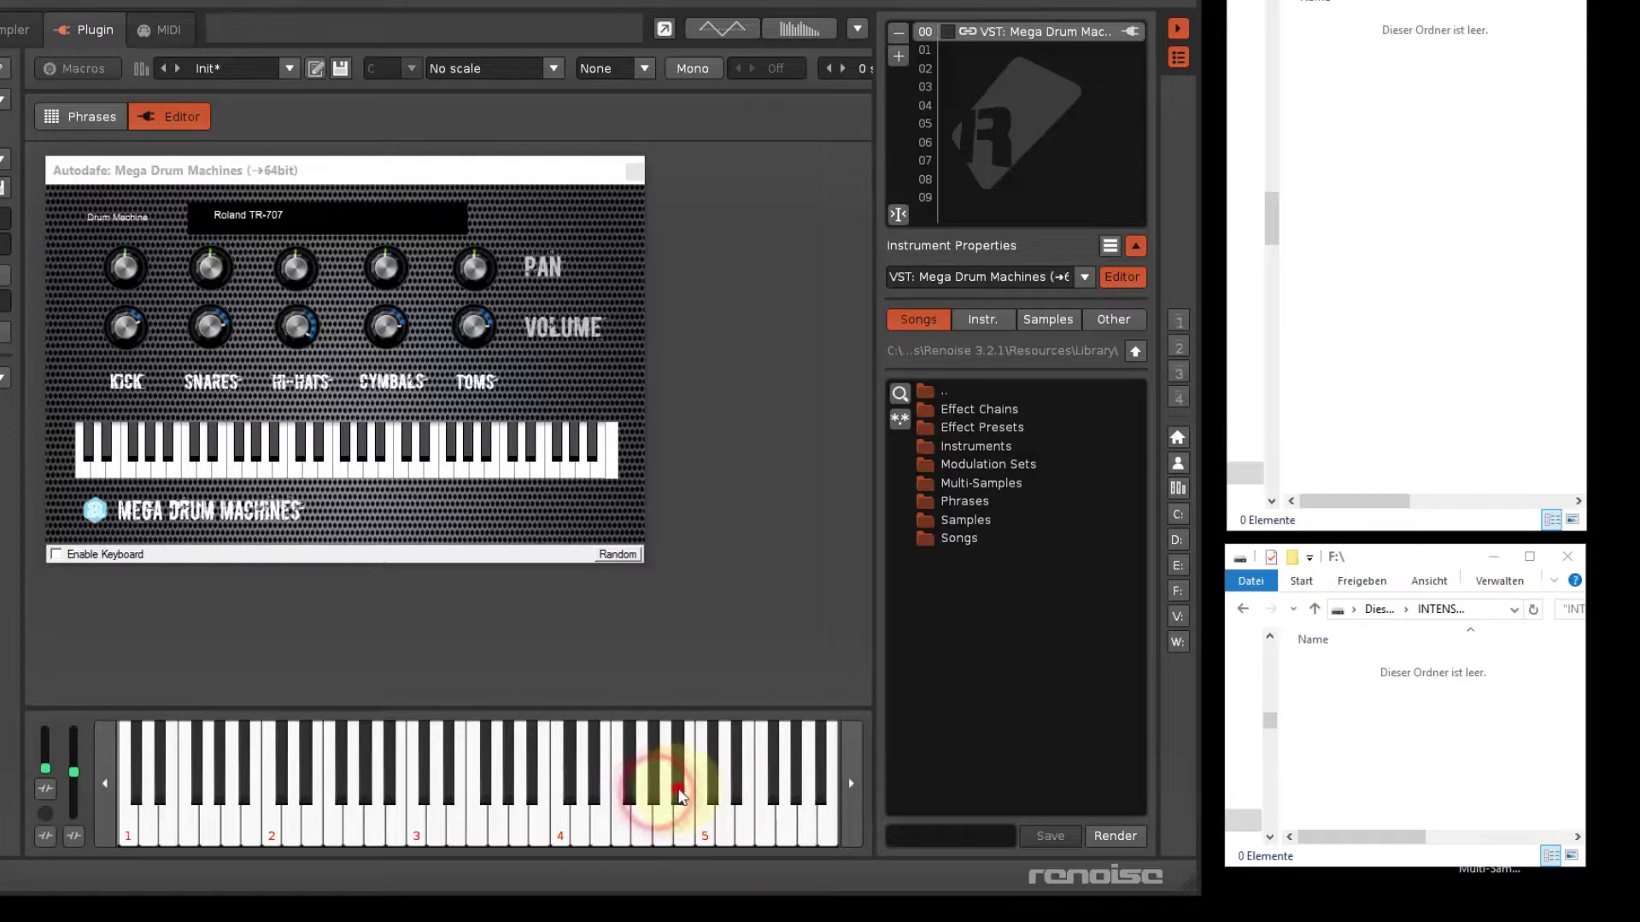
click(678, 788)
click(702, 830)
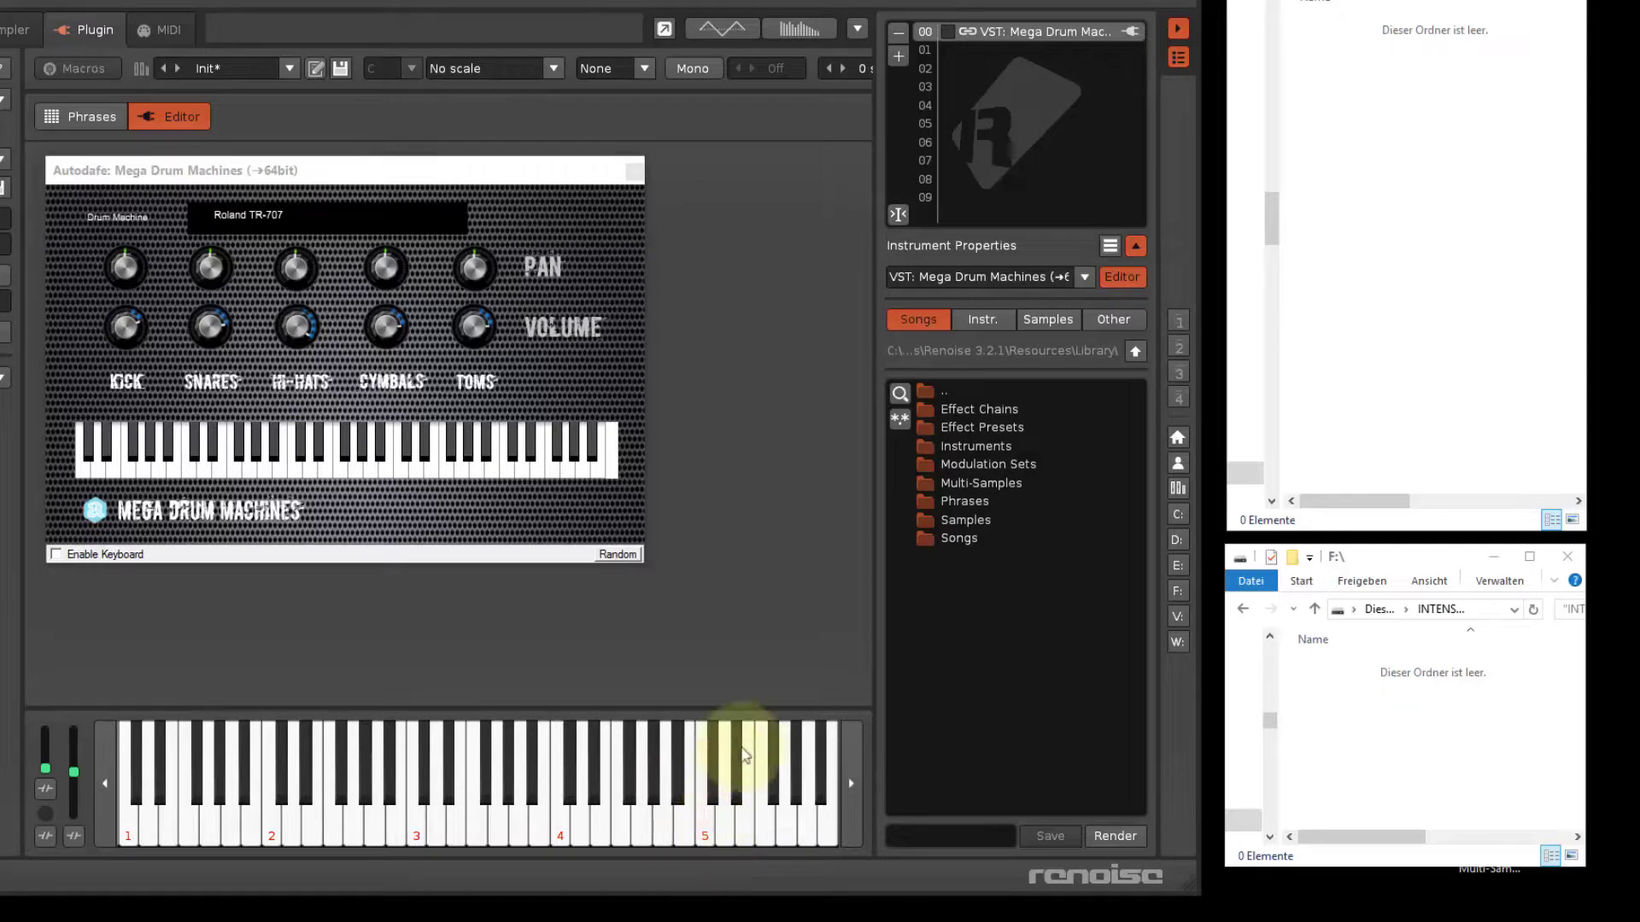
Set up rendering of the drum plugin to a new instrument, with the note range ending at C-5 and a note step of 1.
right_click(1032, 33)
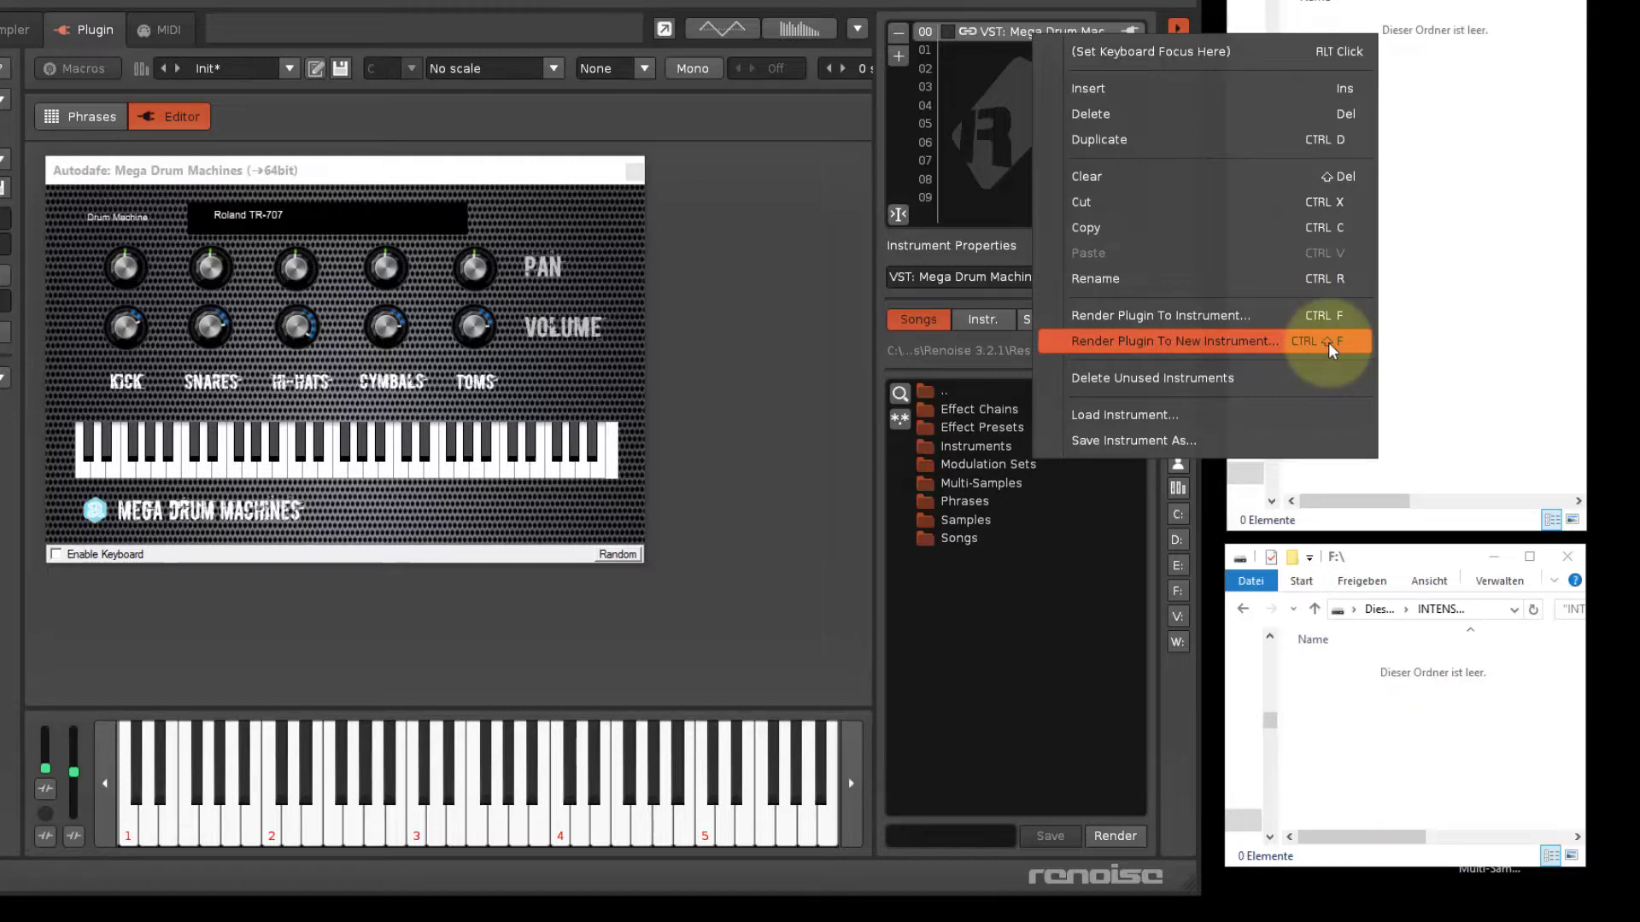
click(1360, 347)
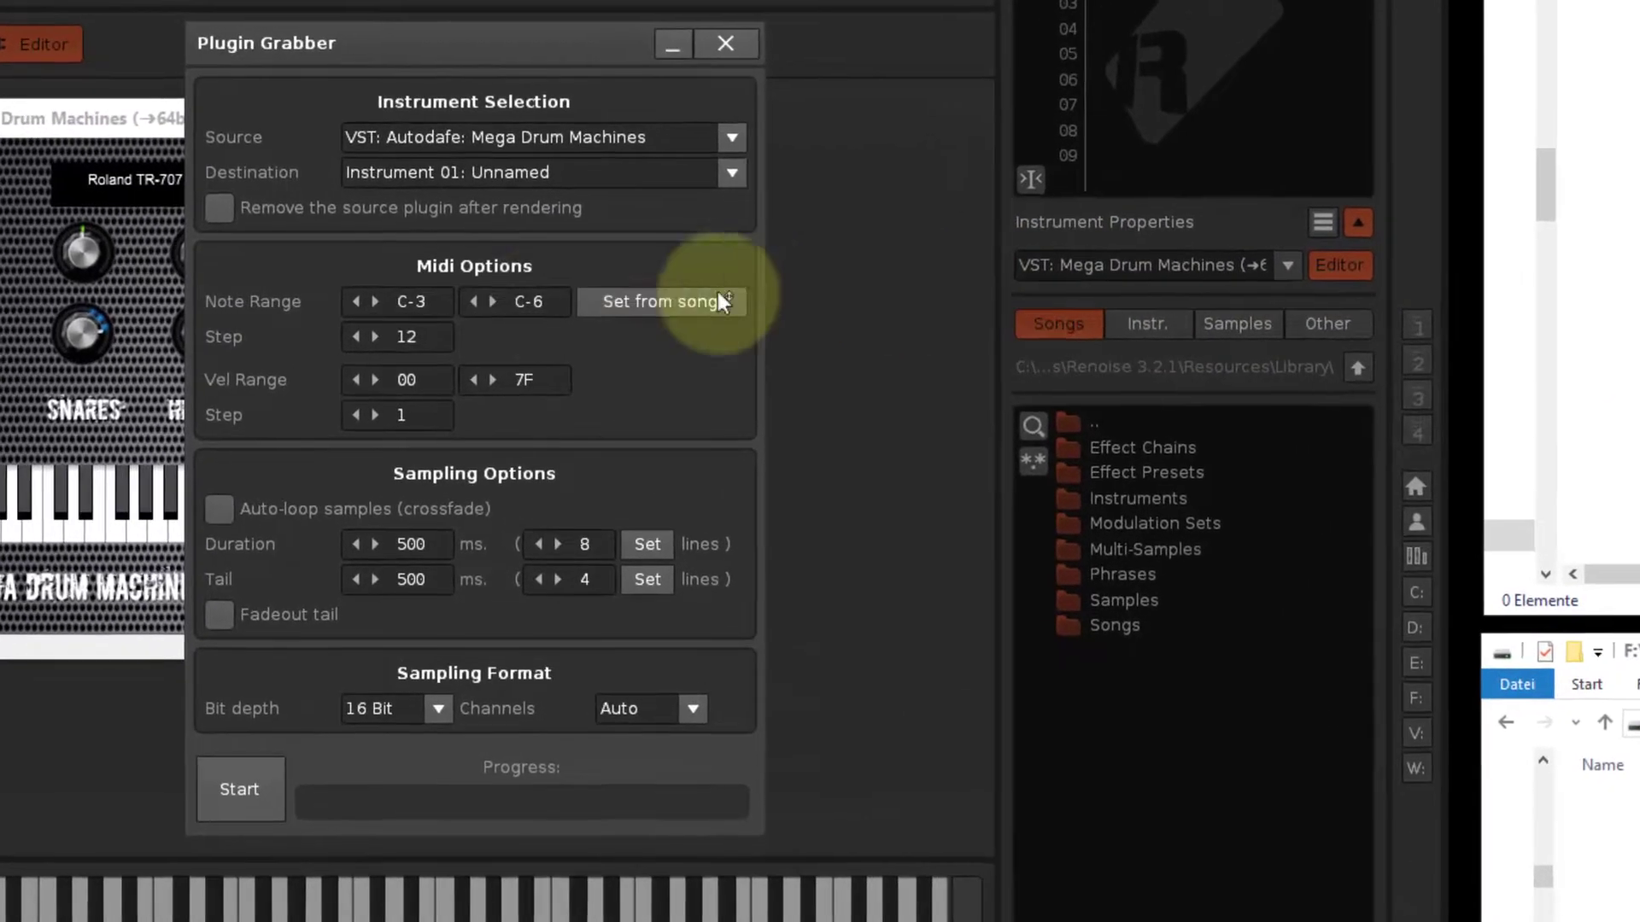
click(531, 302)
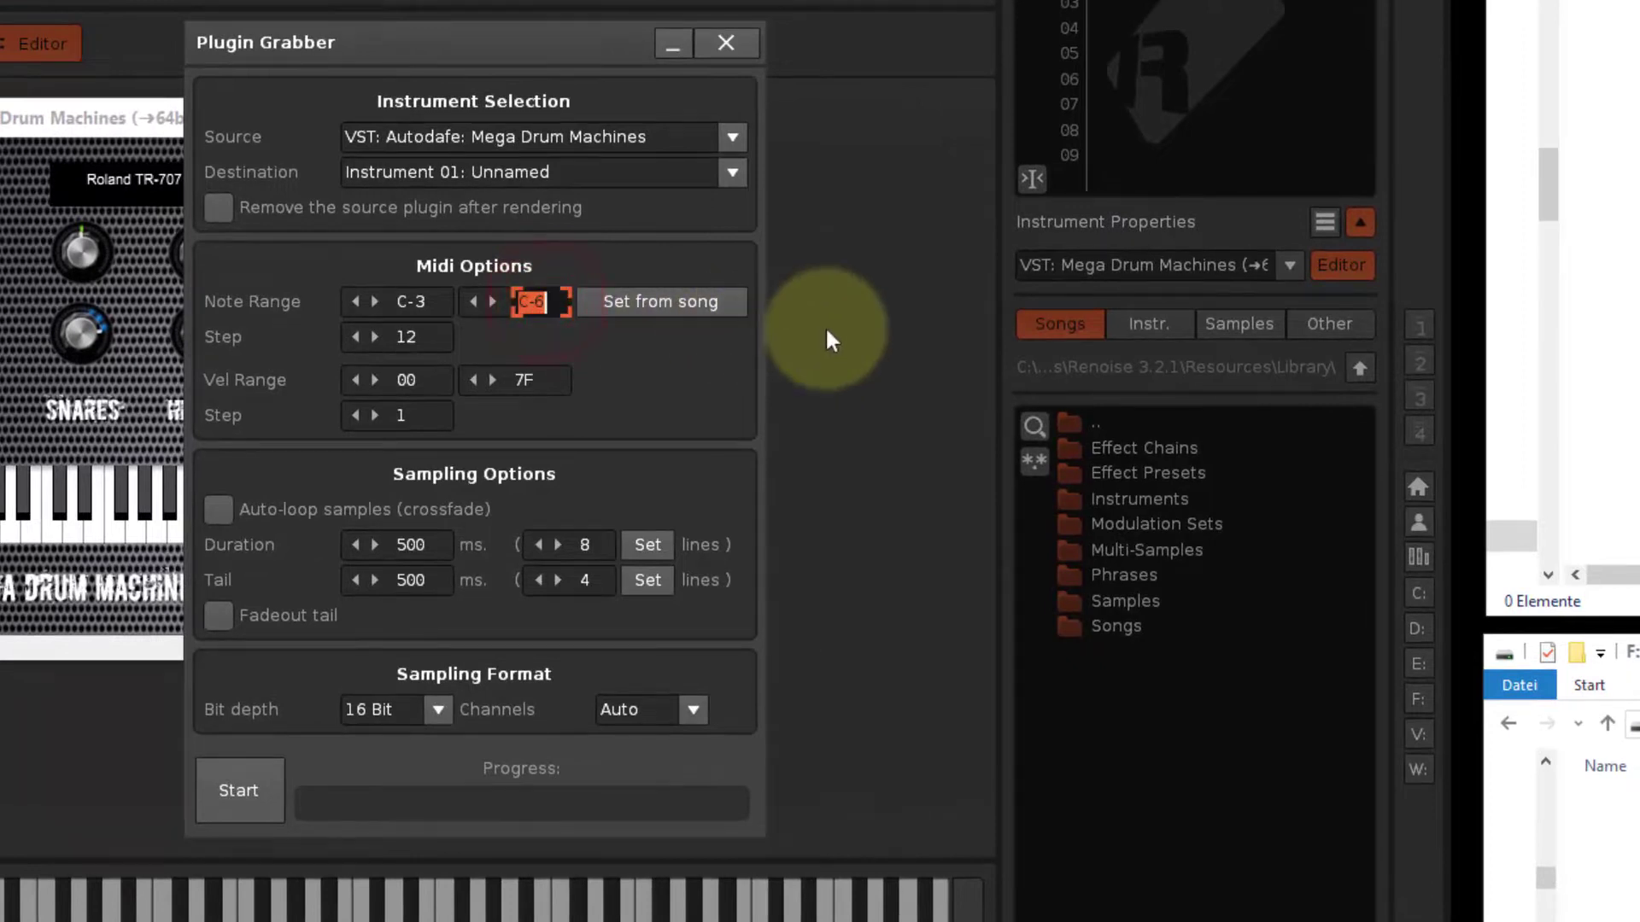
text(C-5)
key(Return)
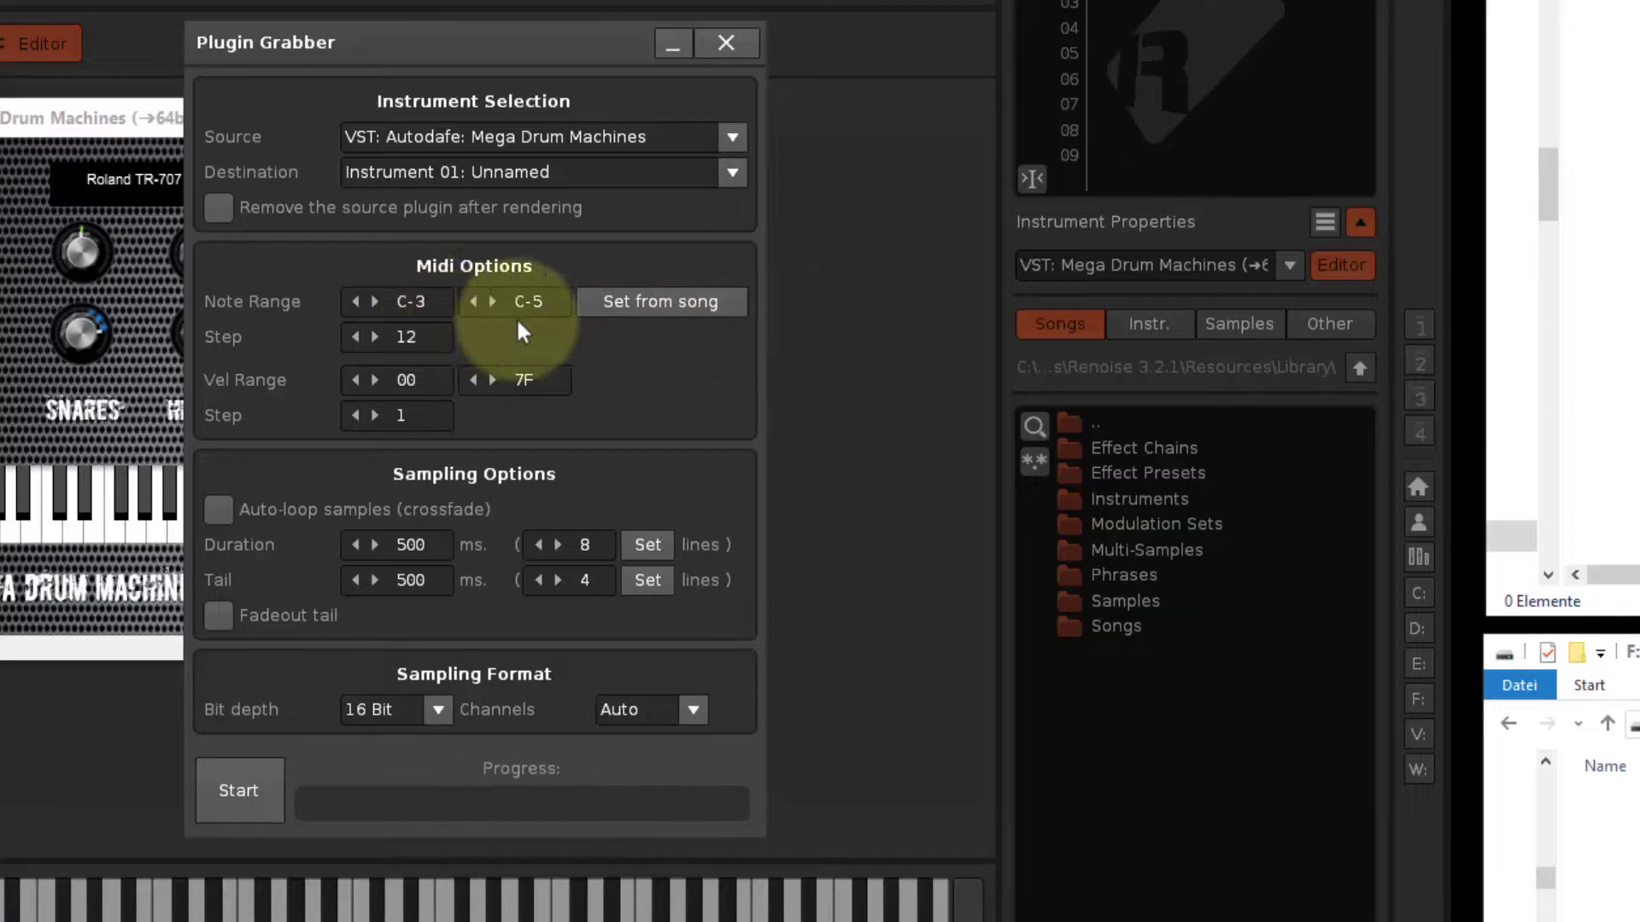
double_click(404, 338)
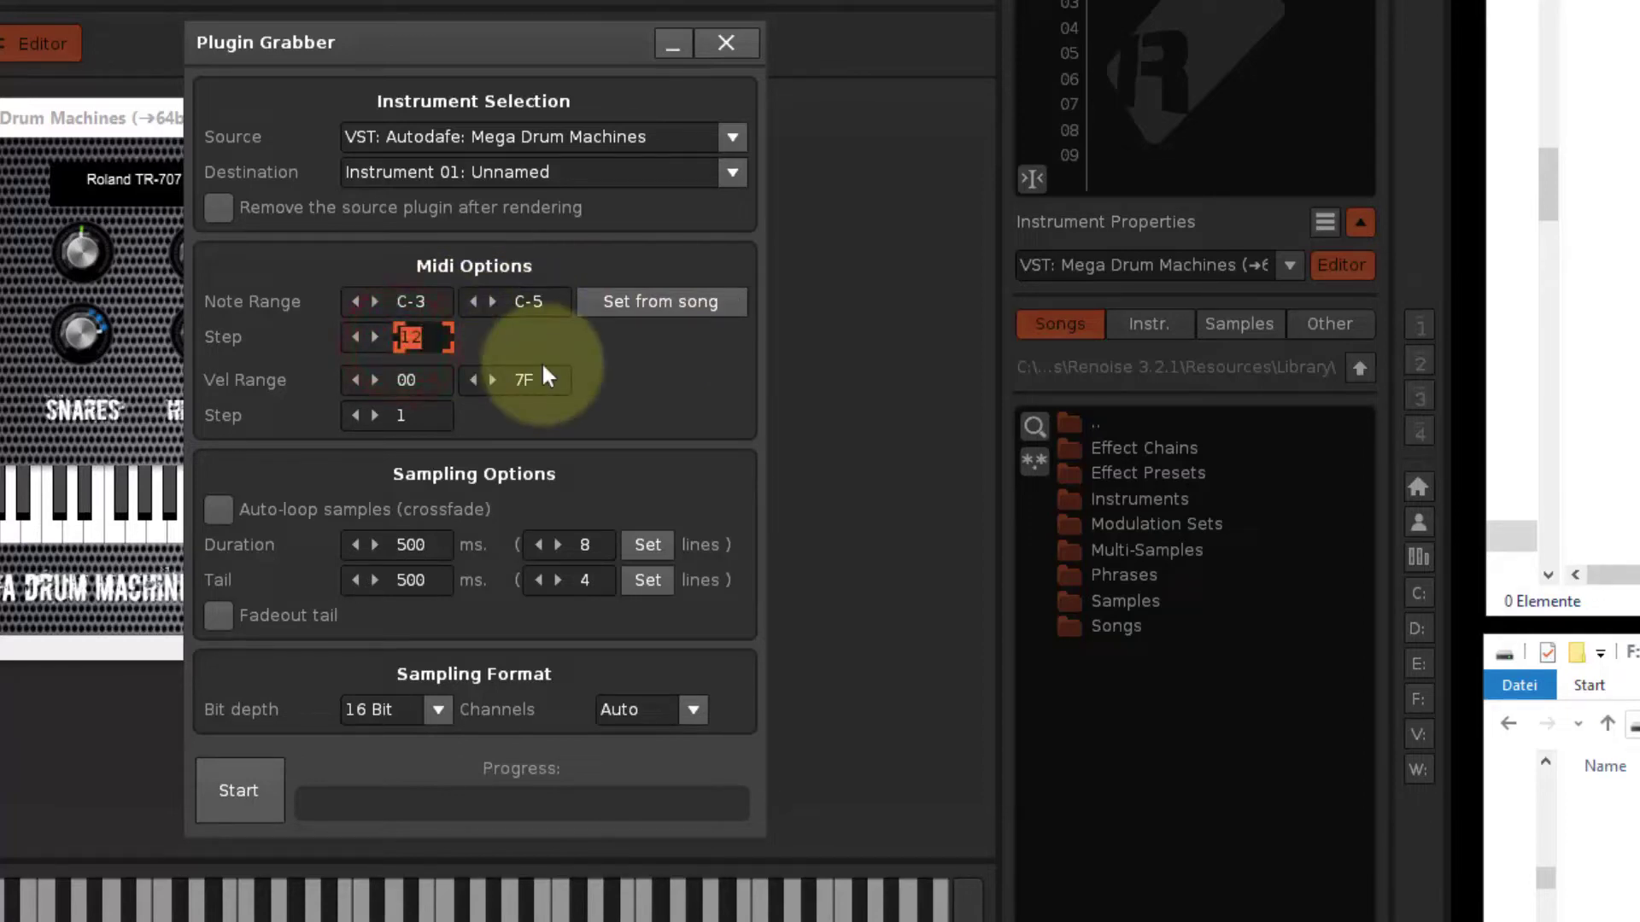
text(1)
key(Return)
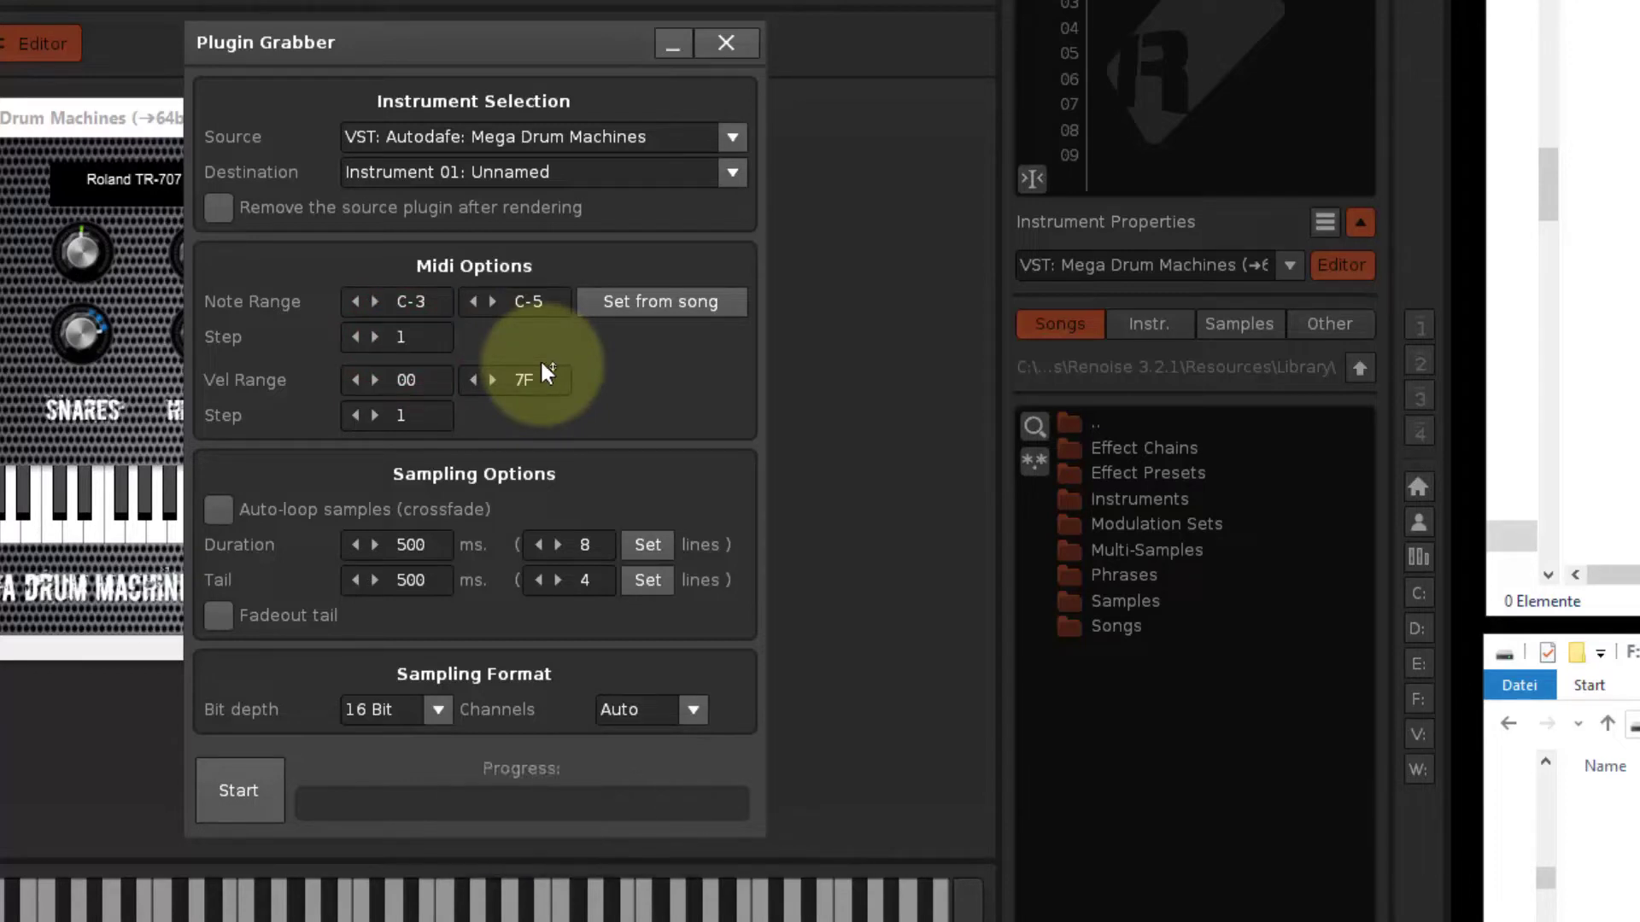
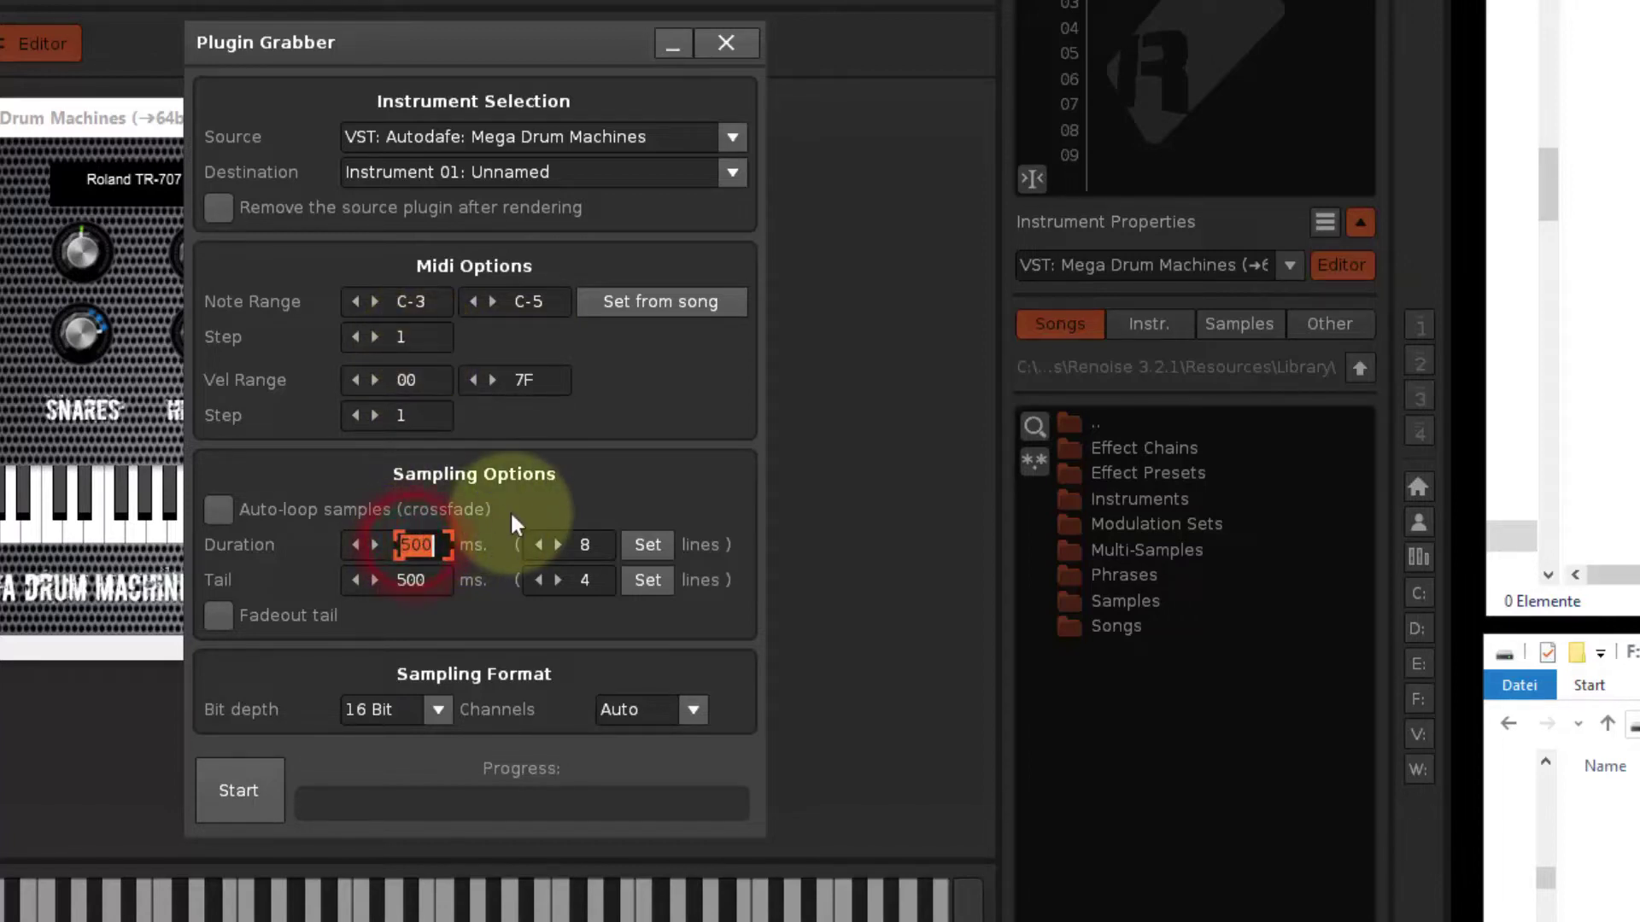
Set the sampling duration to 3000 ms, enable the tail fadeout and set the channels to Mono.
text(3000)
key(Return)
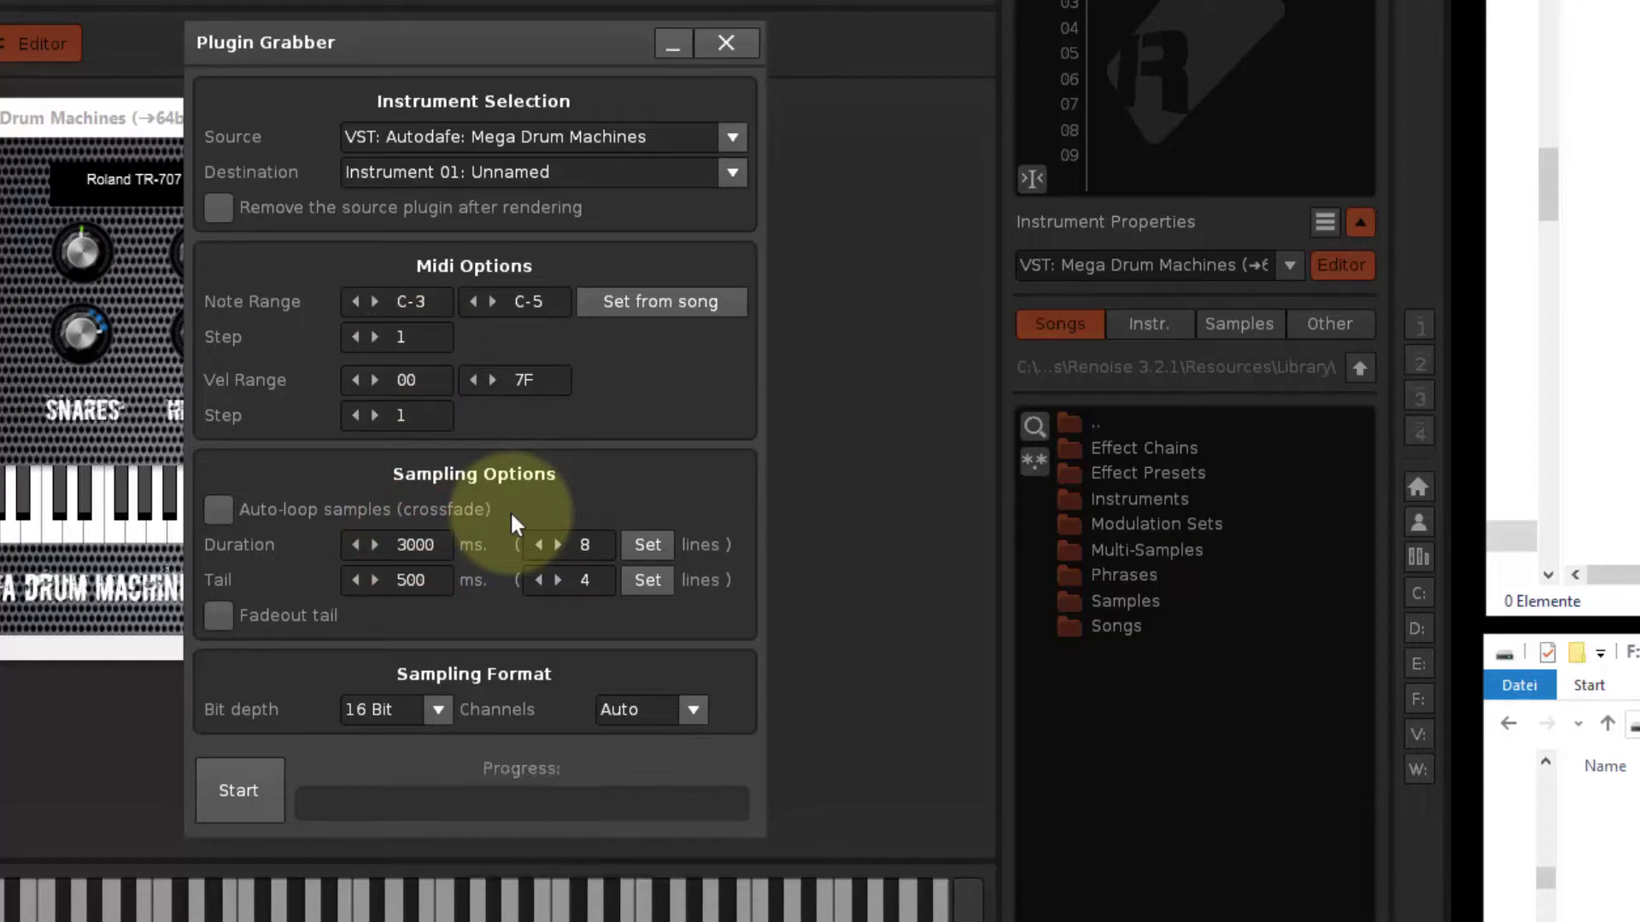
click(218, 622)
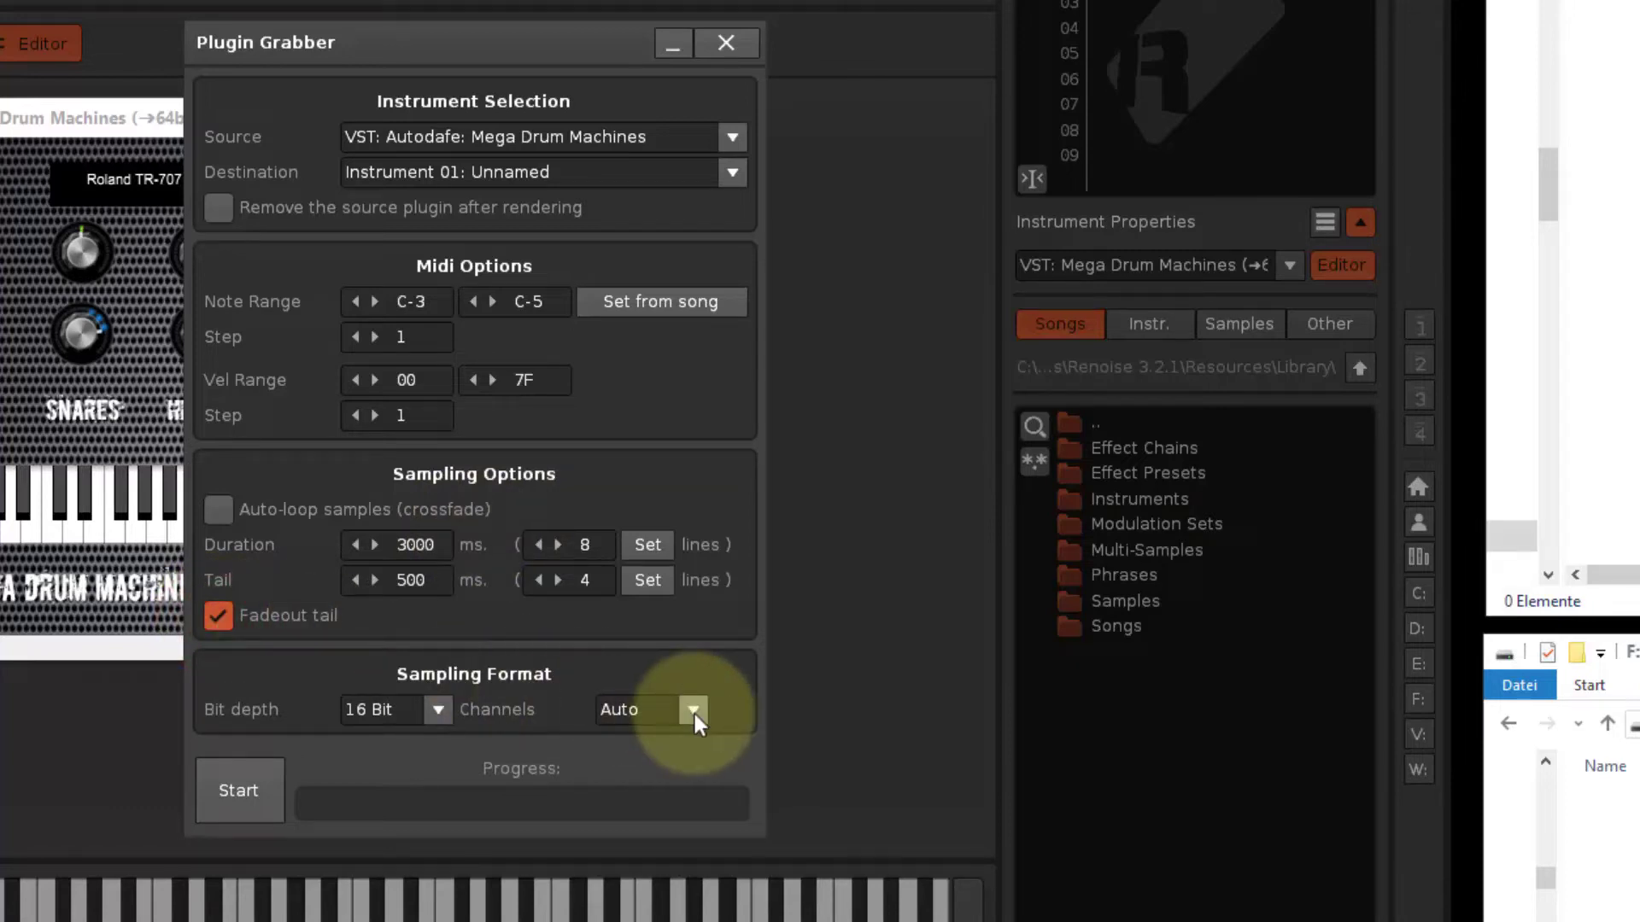
click(693, 711)
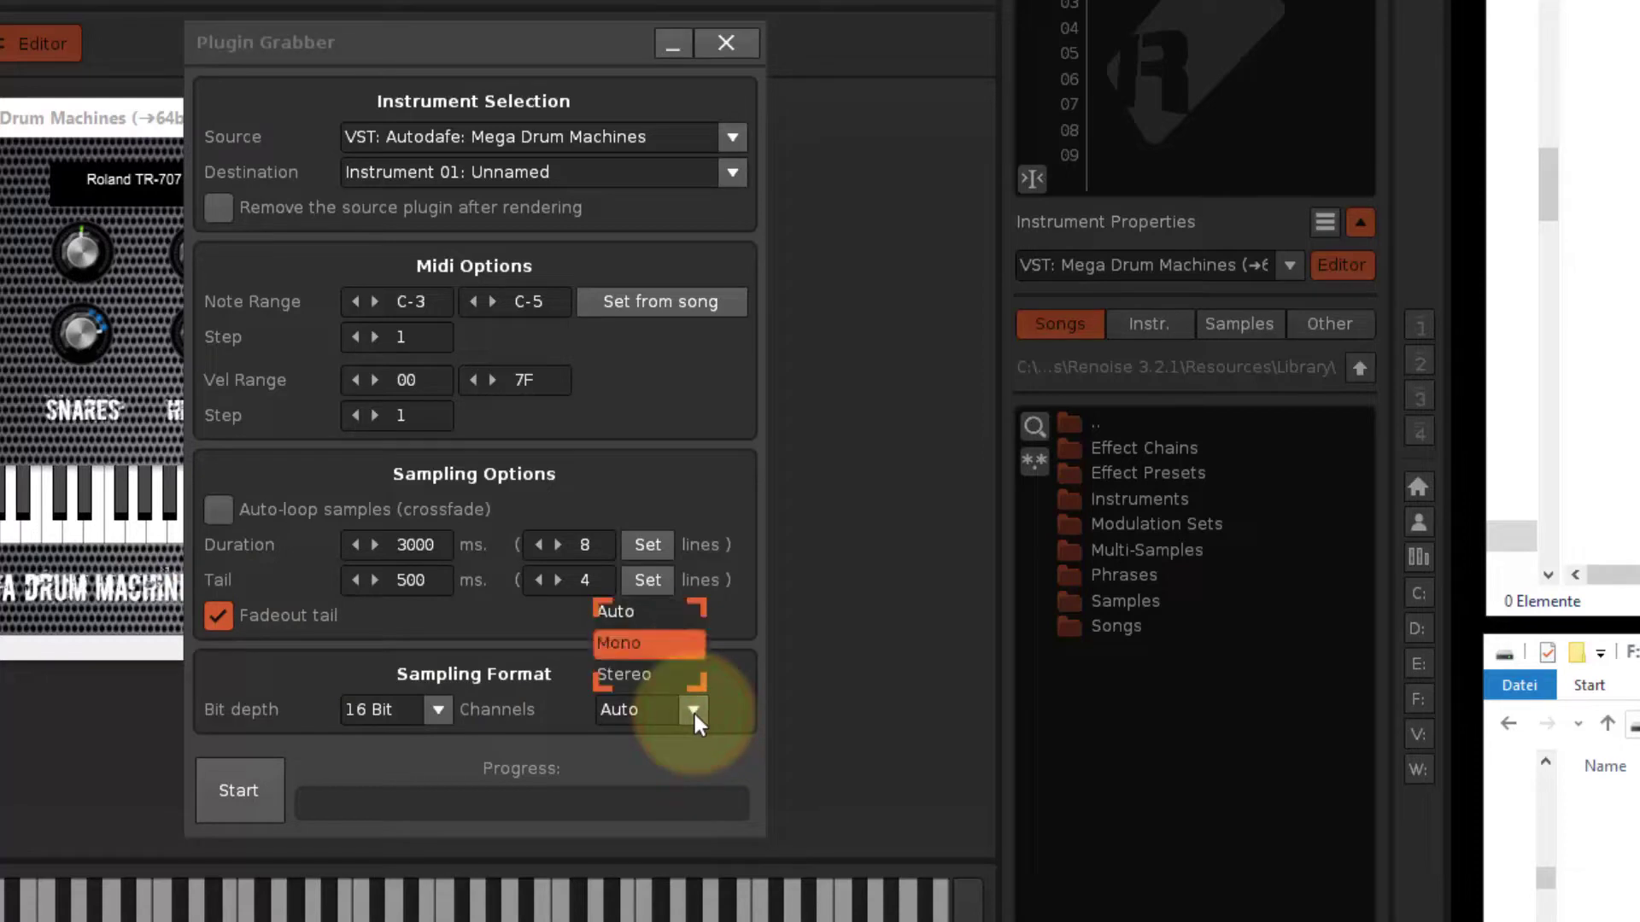
click(684, 651)
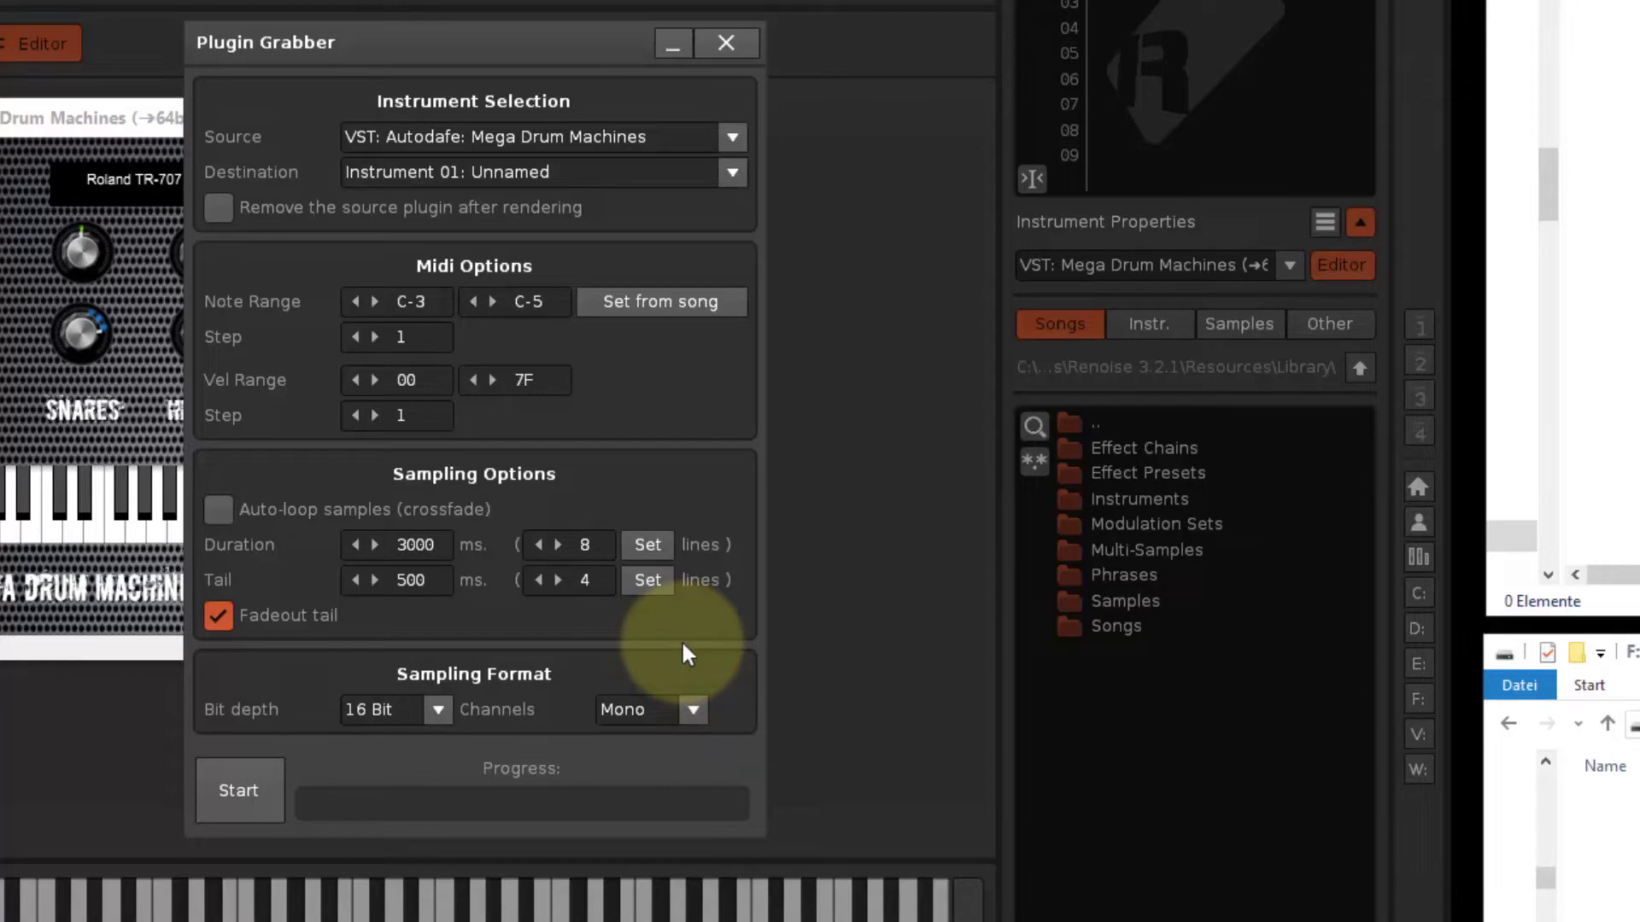
Render the plugin samples, confirming the sampling prompt, and close the Plugin Grabber once rendering is done.
click(249, 796)
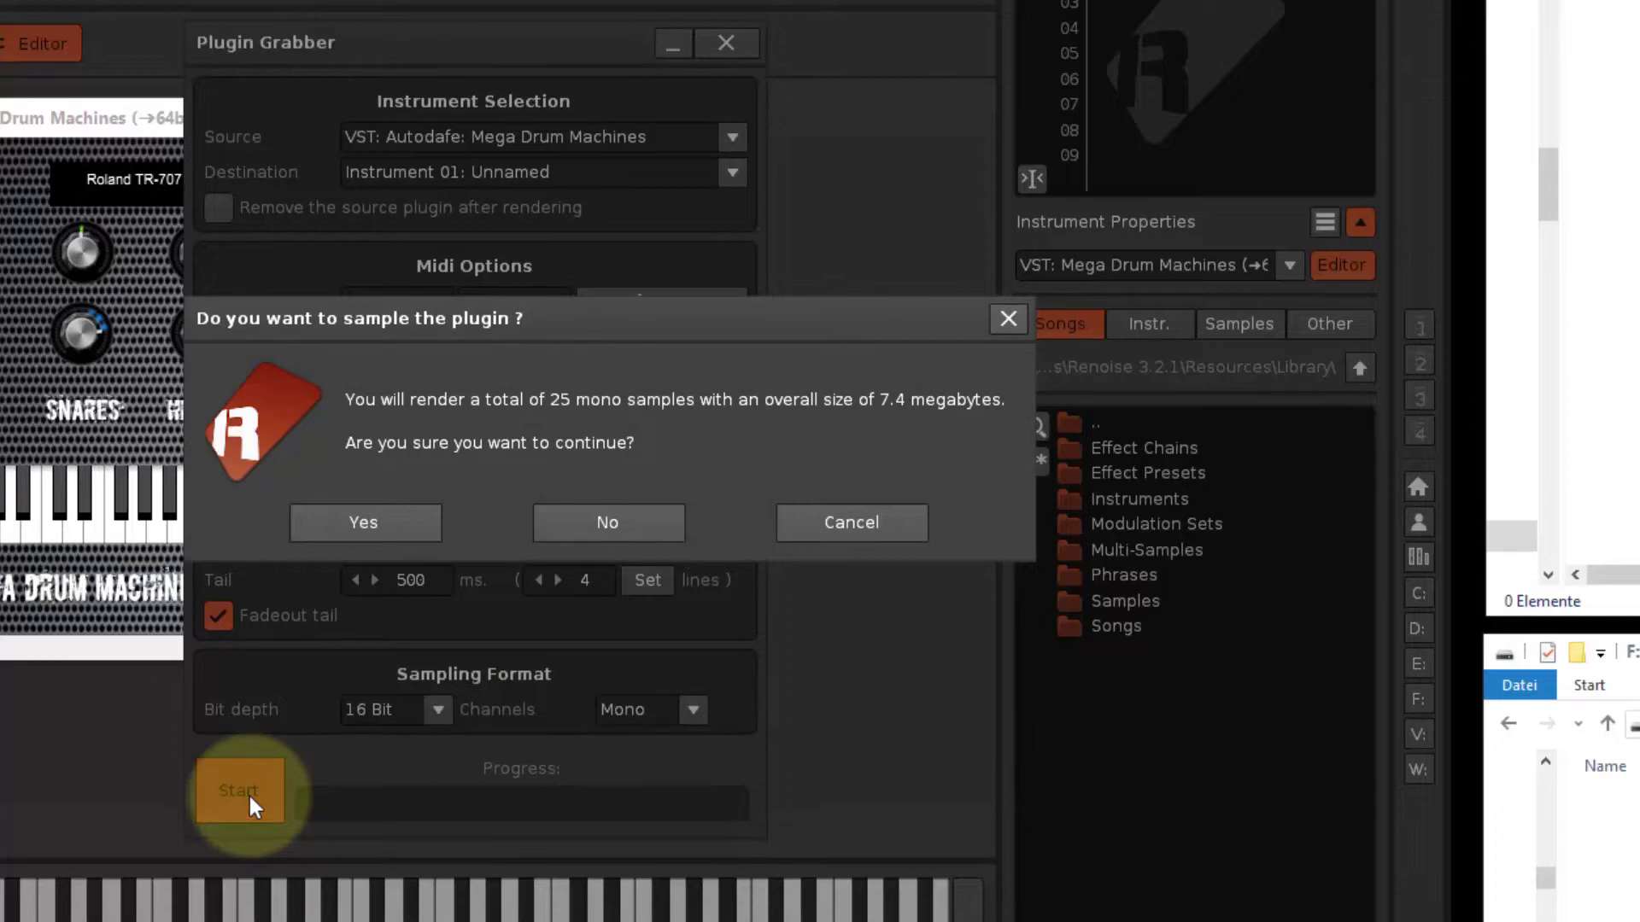
click(366, 523)
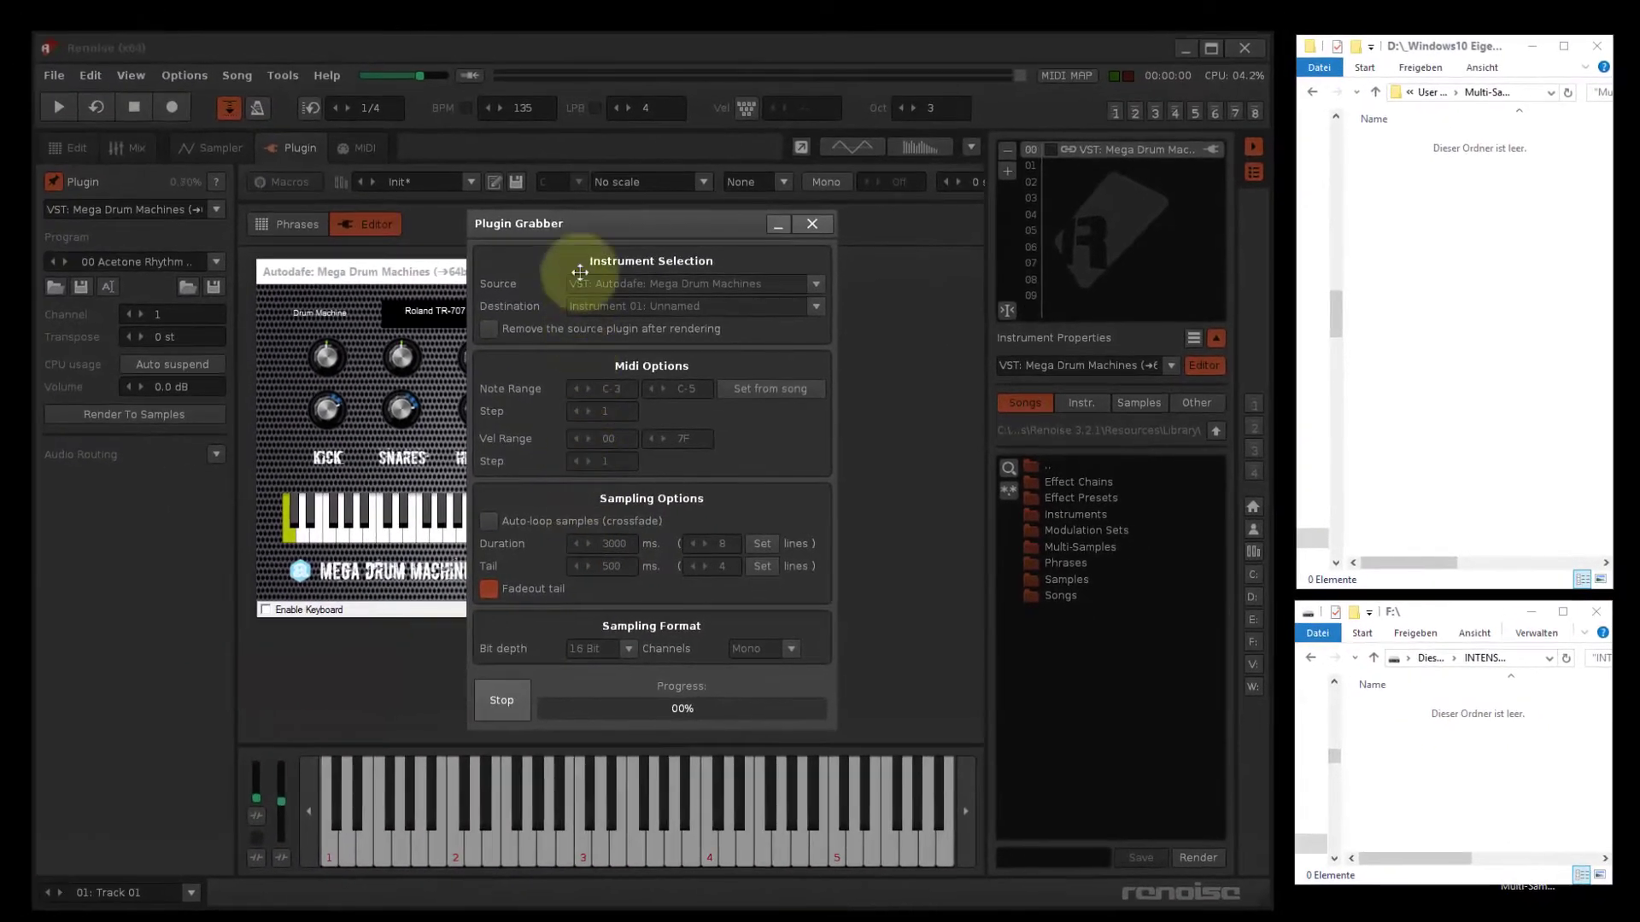
drag(579, 222, 777, 229)
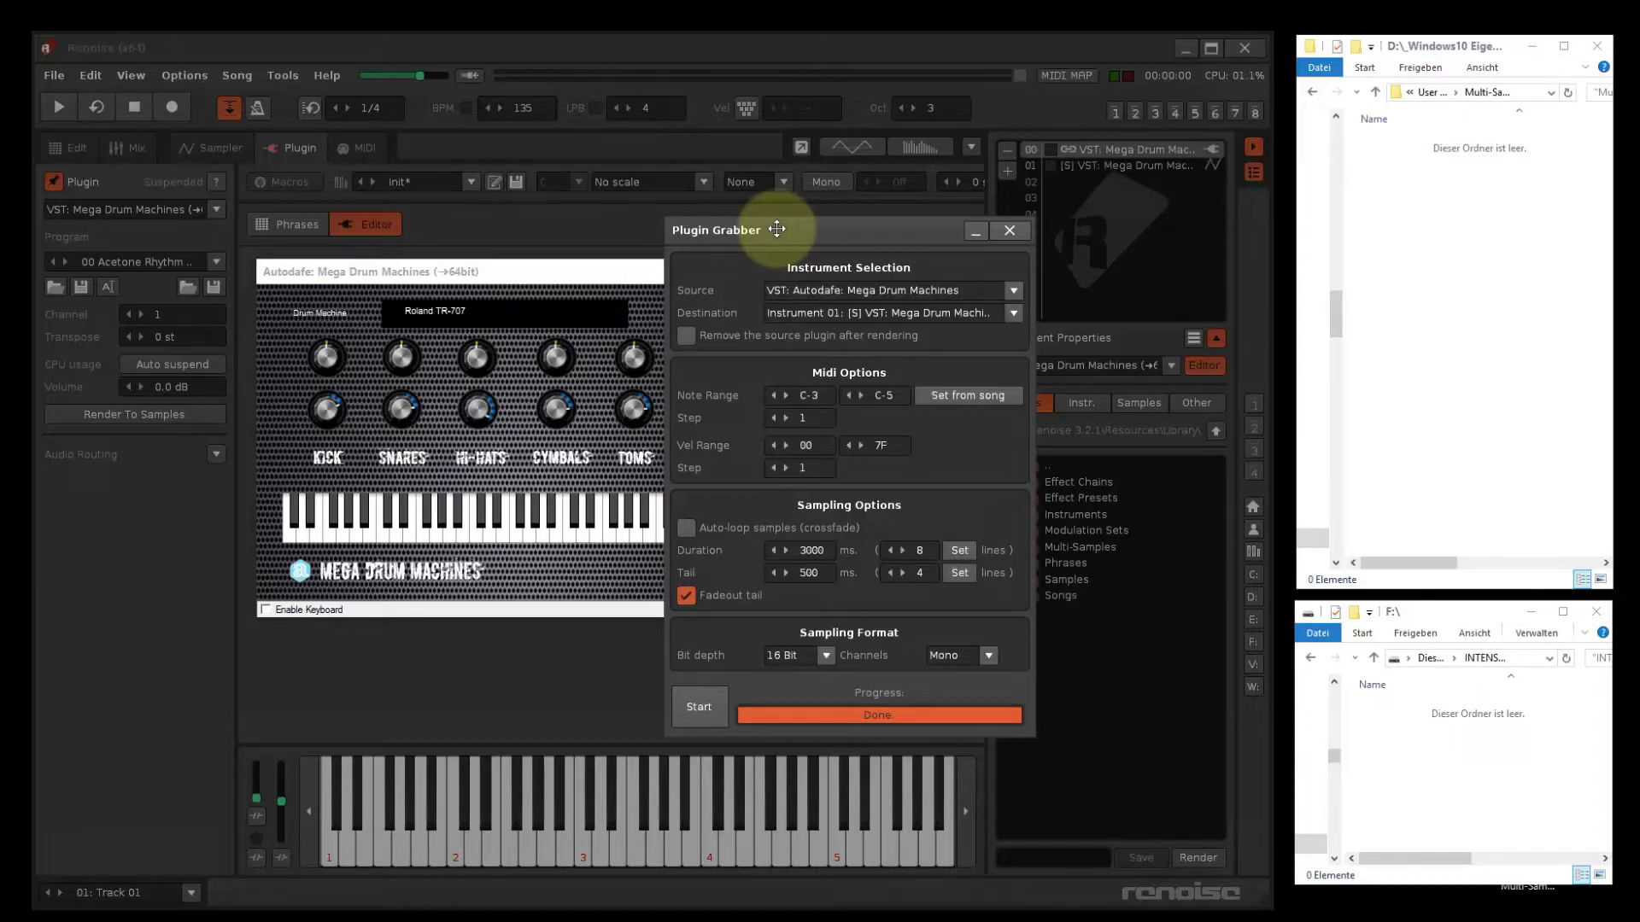
click(1009, 228)
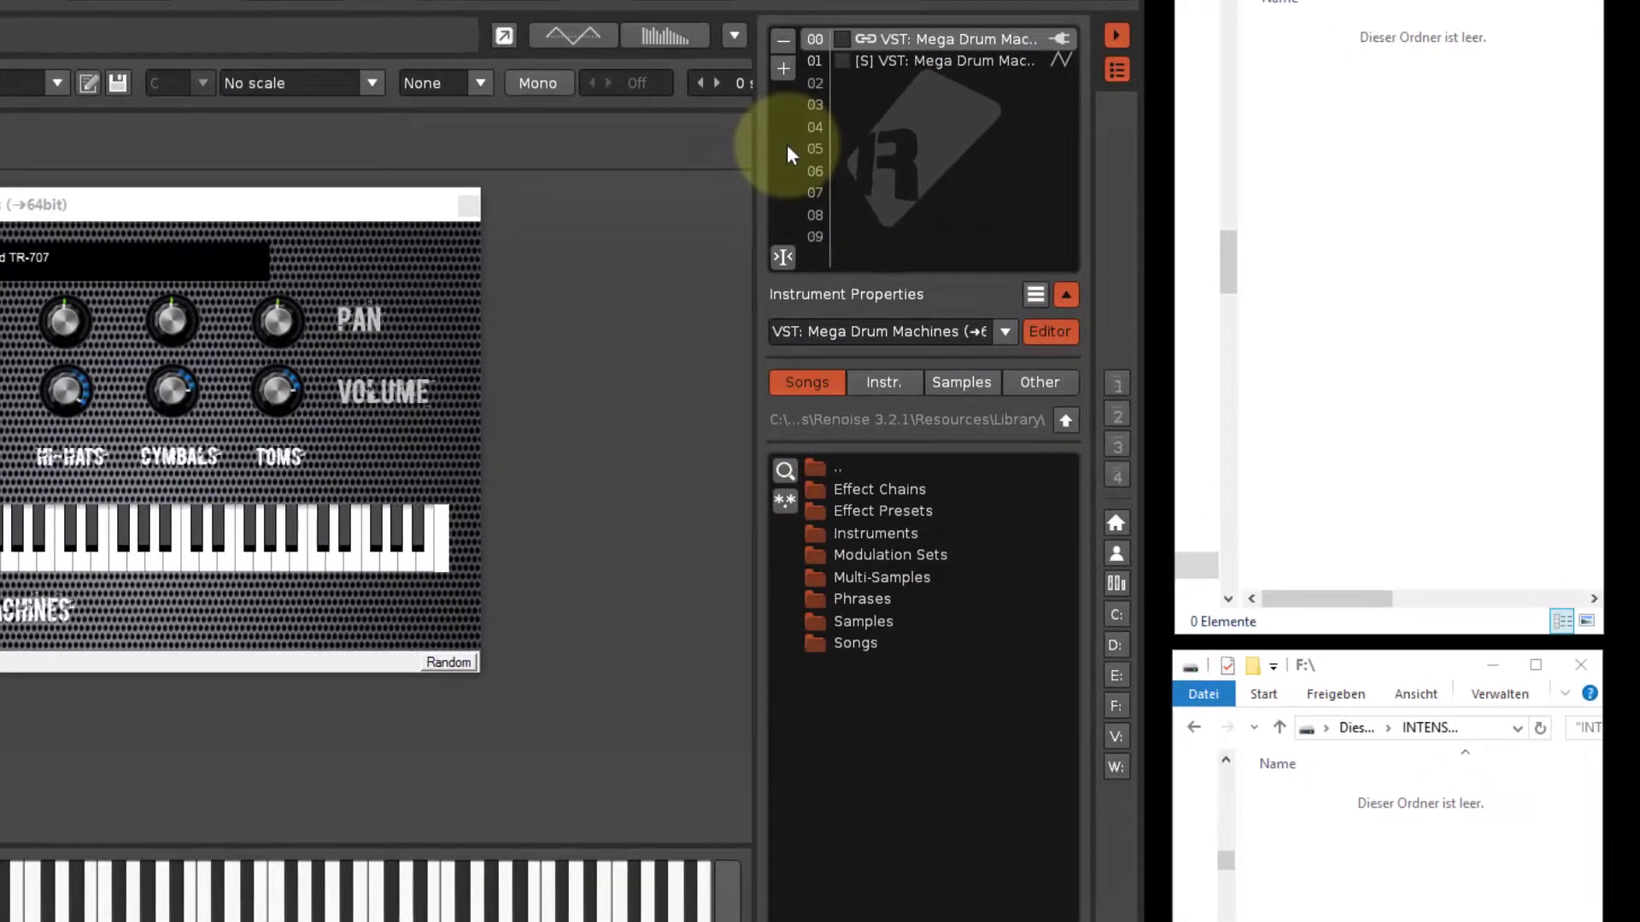
Select the rendered Mega Drum Machines instrument in slot 01 to edit its keyzones from C-3 upward.
click(931, 62)
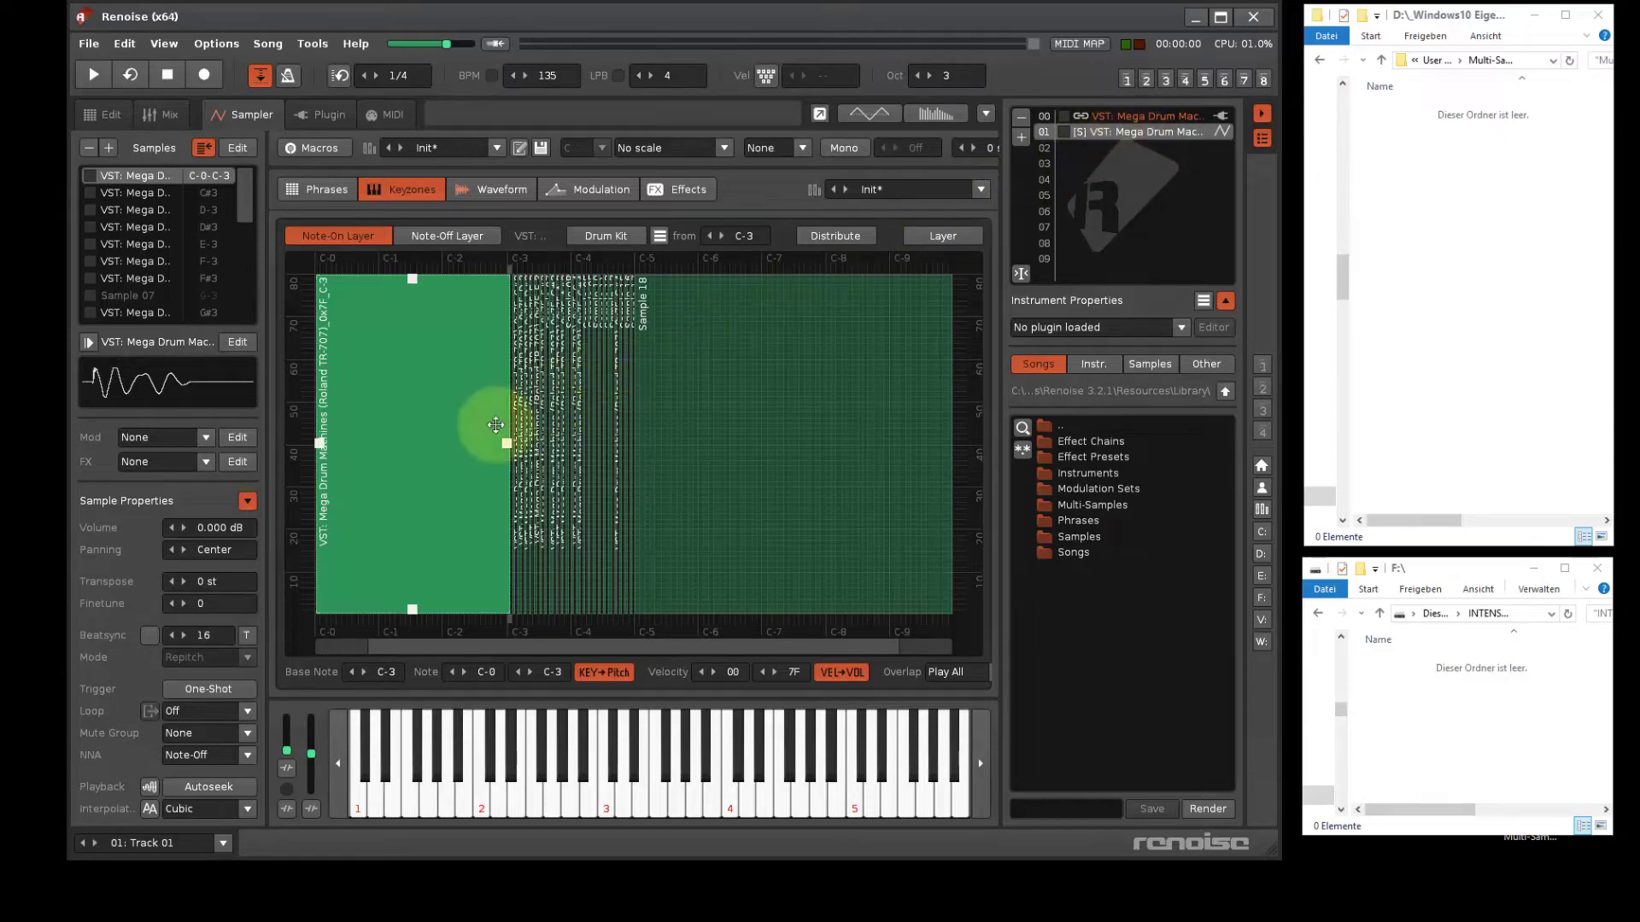
scroll(505, 432, up, 5)
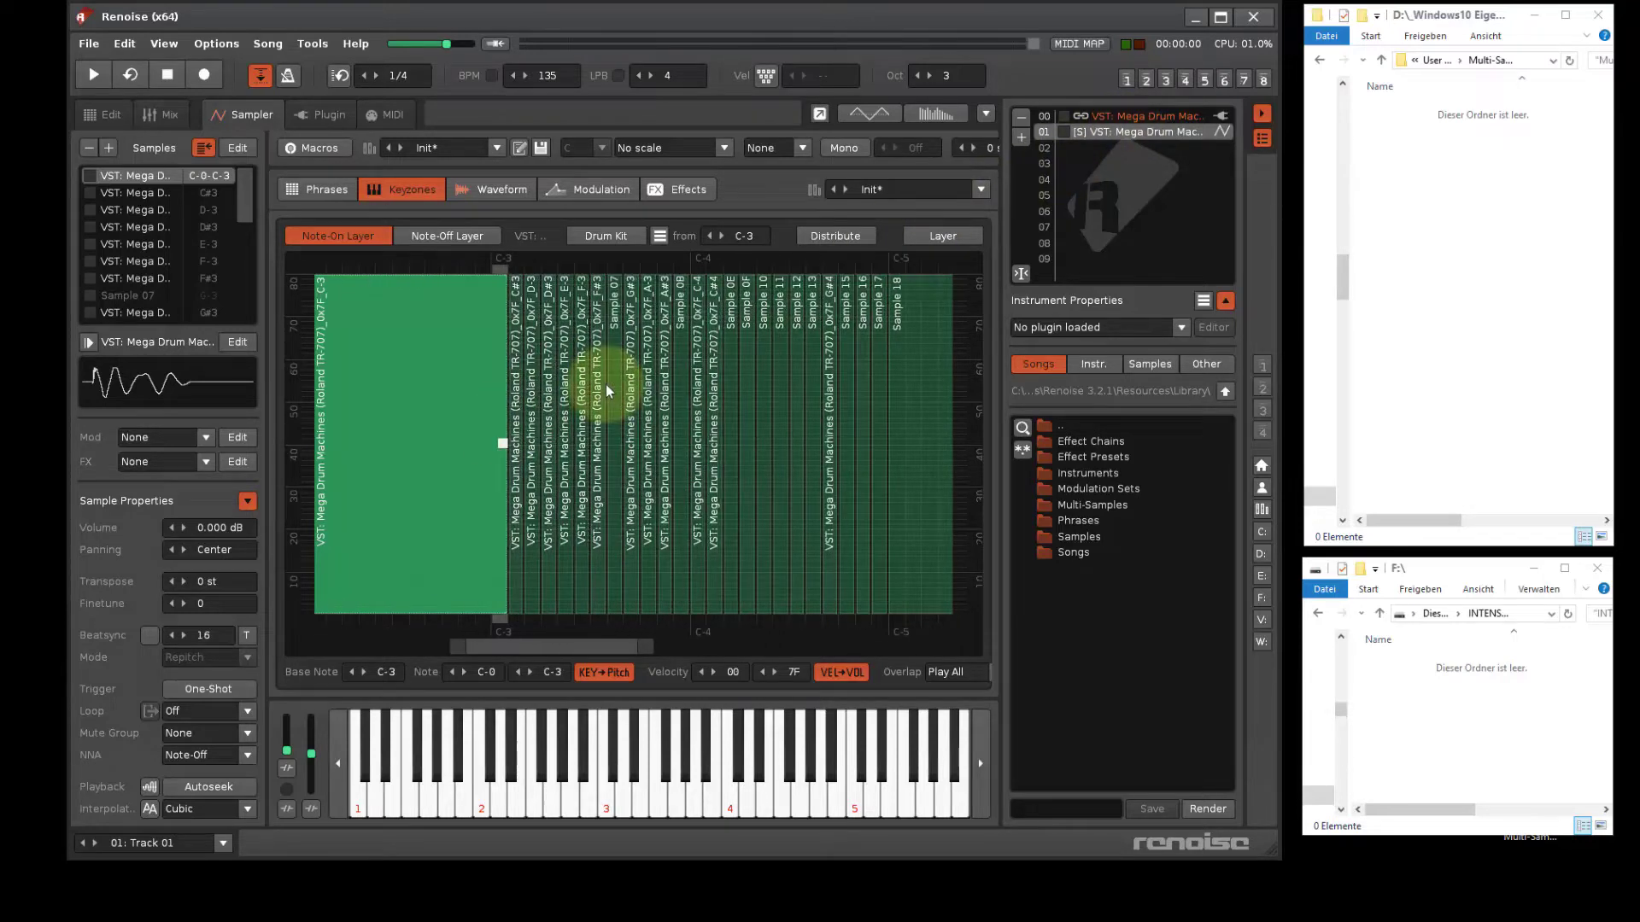
scroll(608, 392, up, 2)
scroll(608, 391, up, 2)
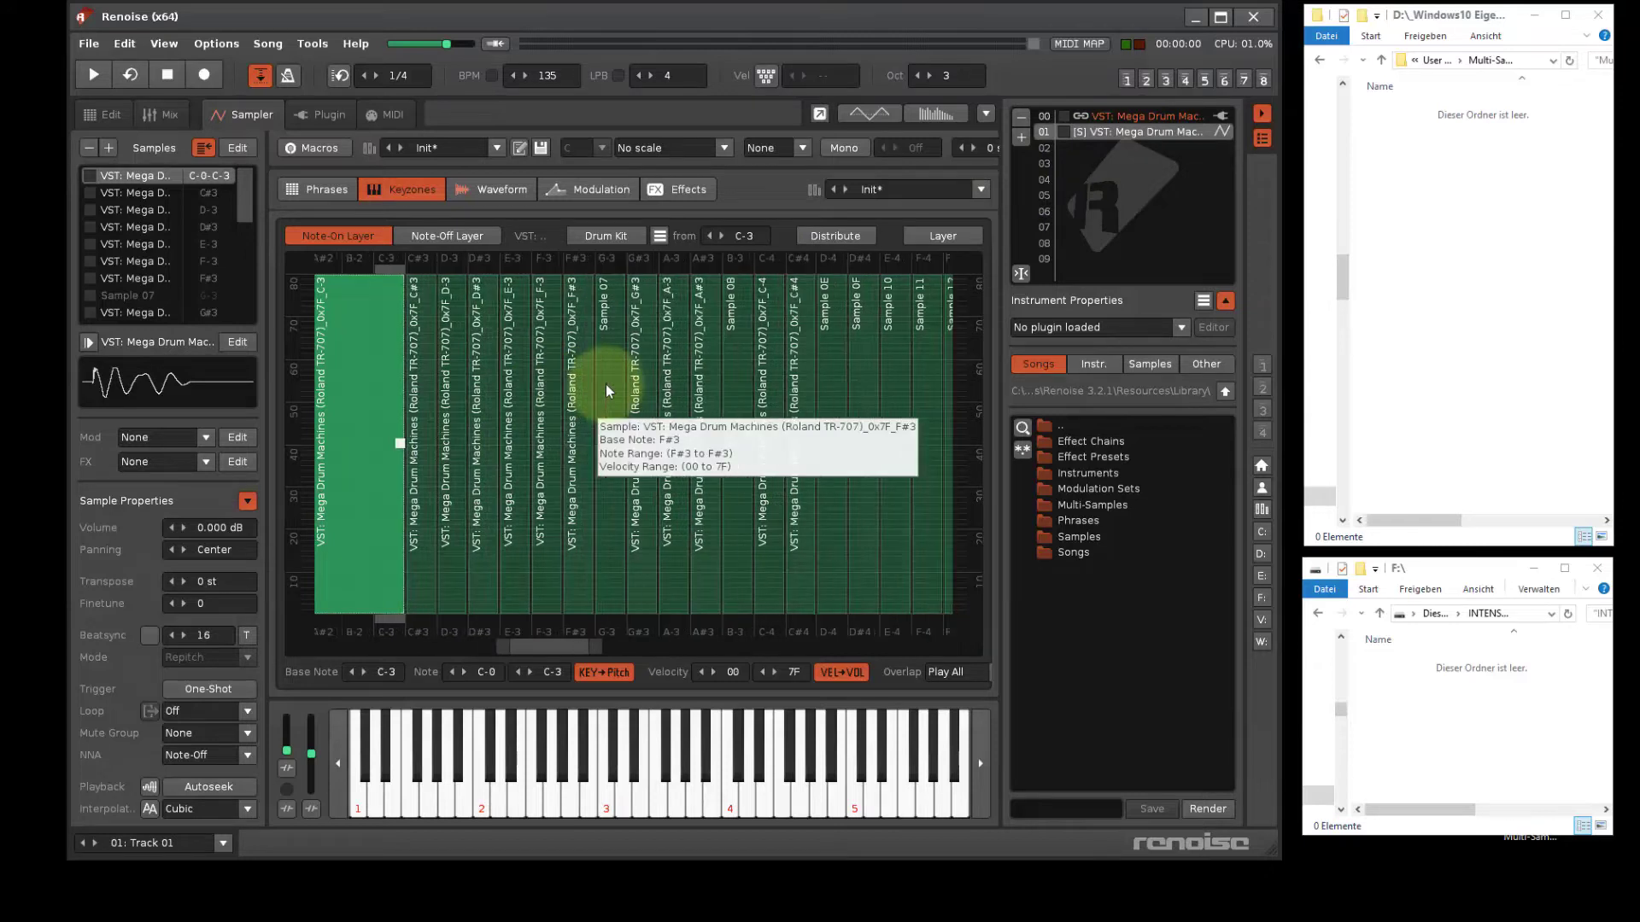
Delete the empty samples 07, 0B, 0E to 13 and 15 to 17 from the keyzone map.
click(608, 392)
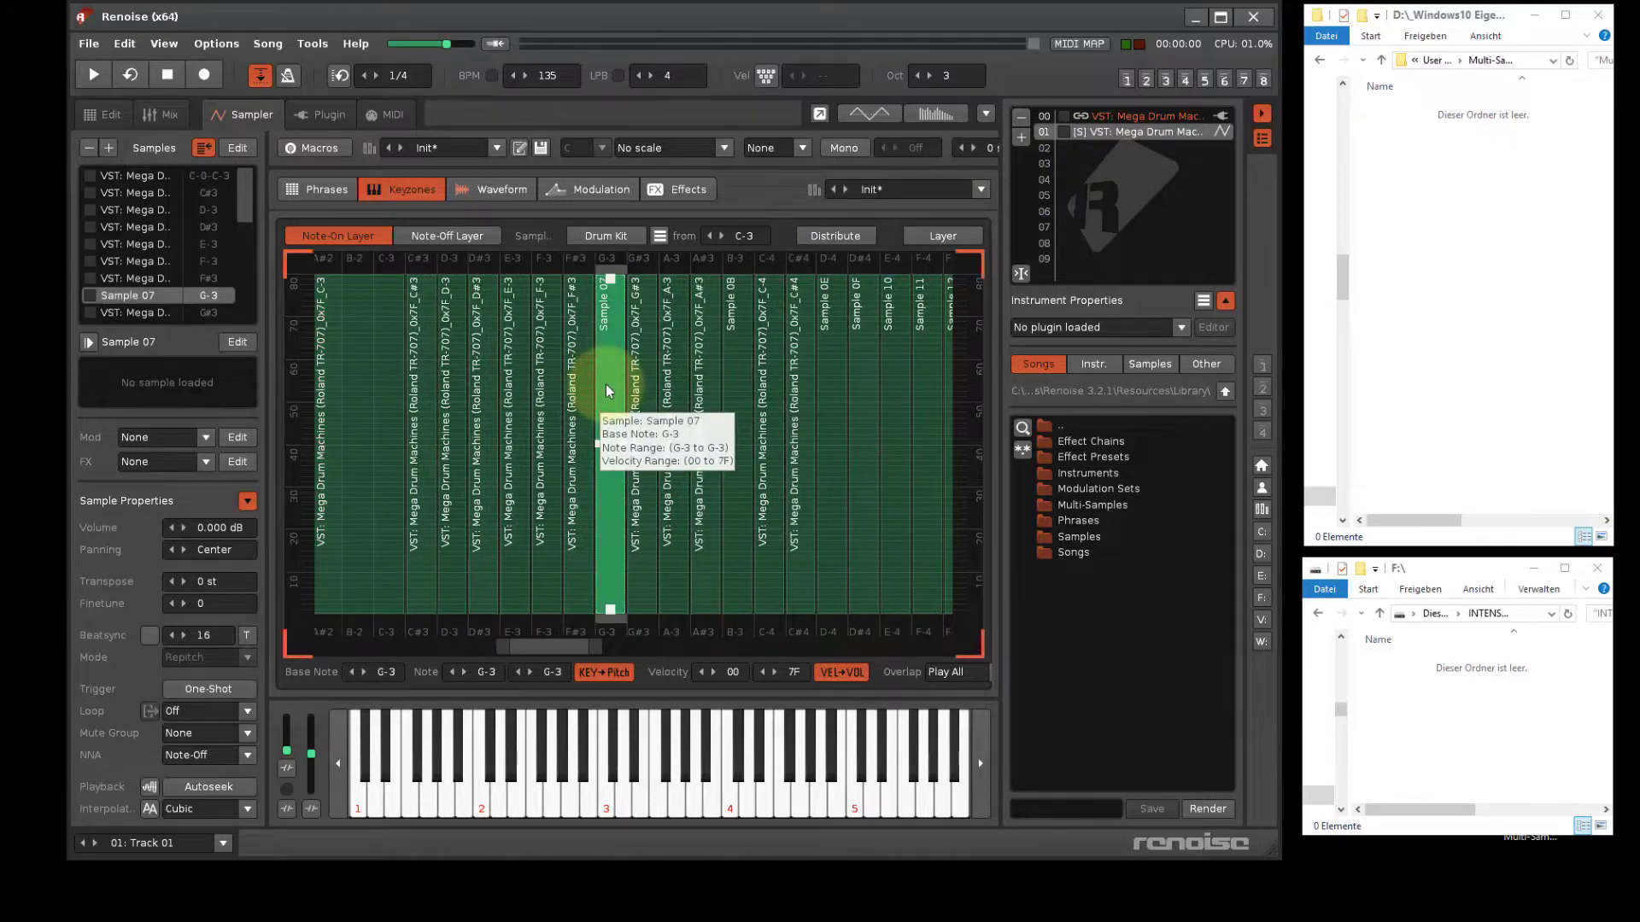
scroll(608, 391, down, 2)
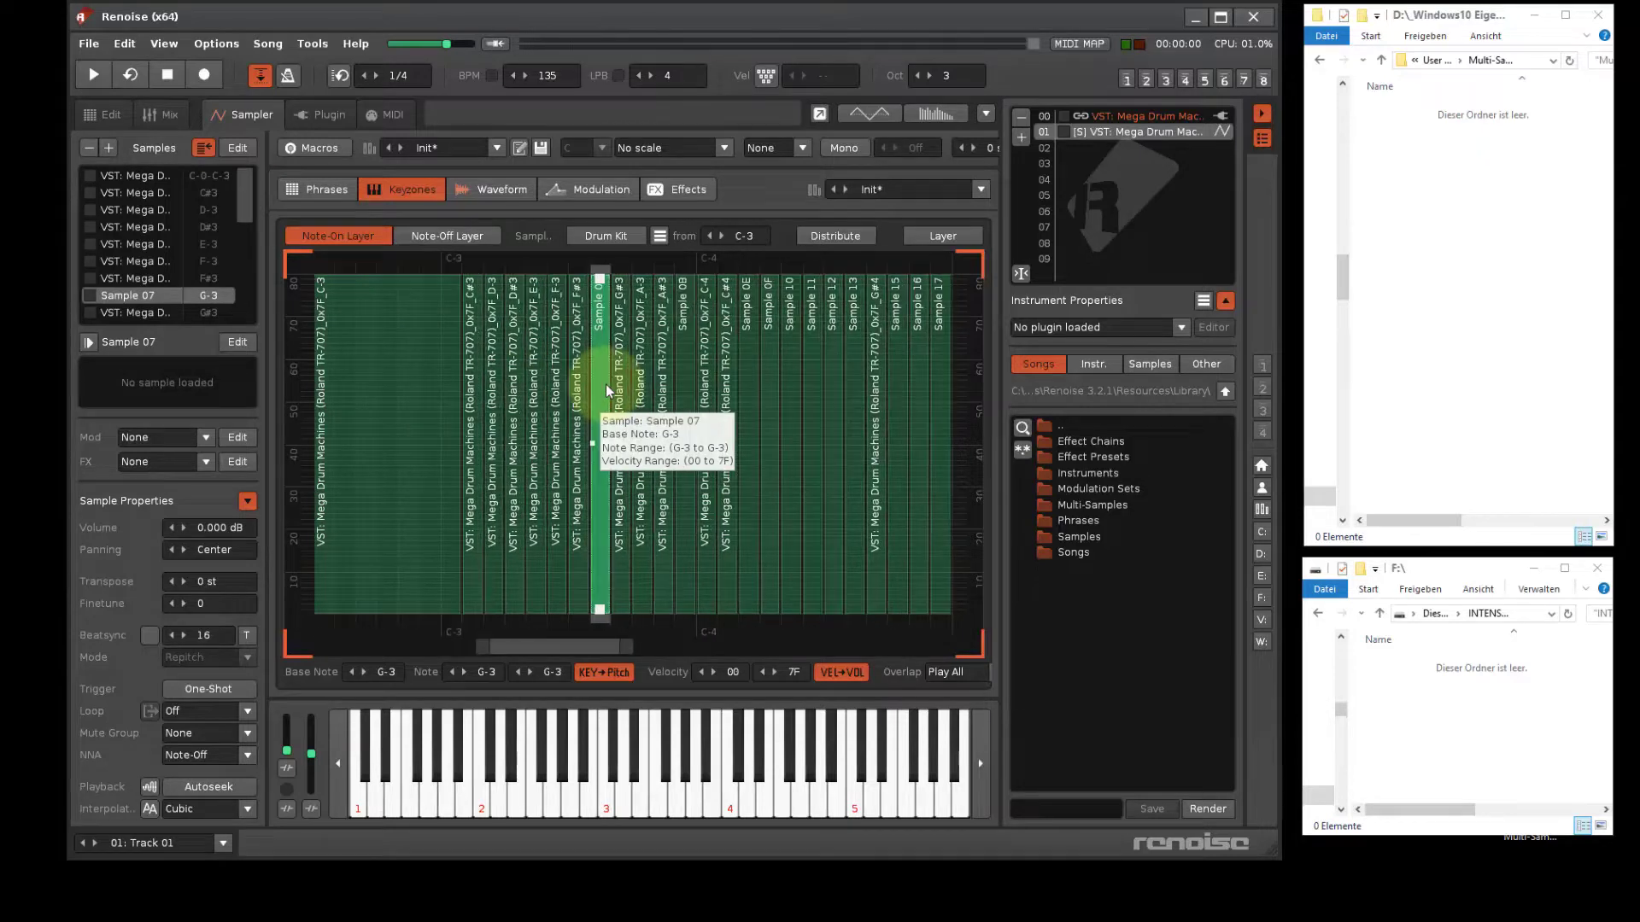
ctrl+click(683, 384)
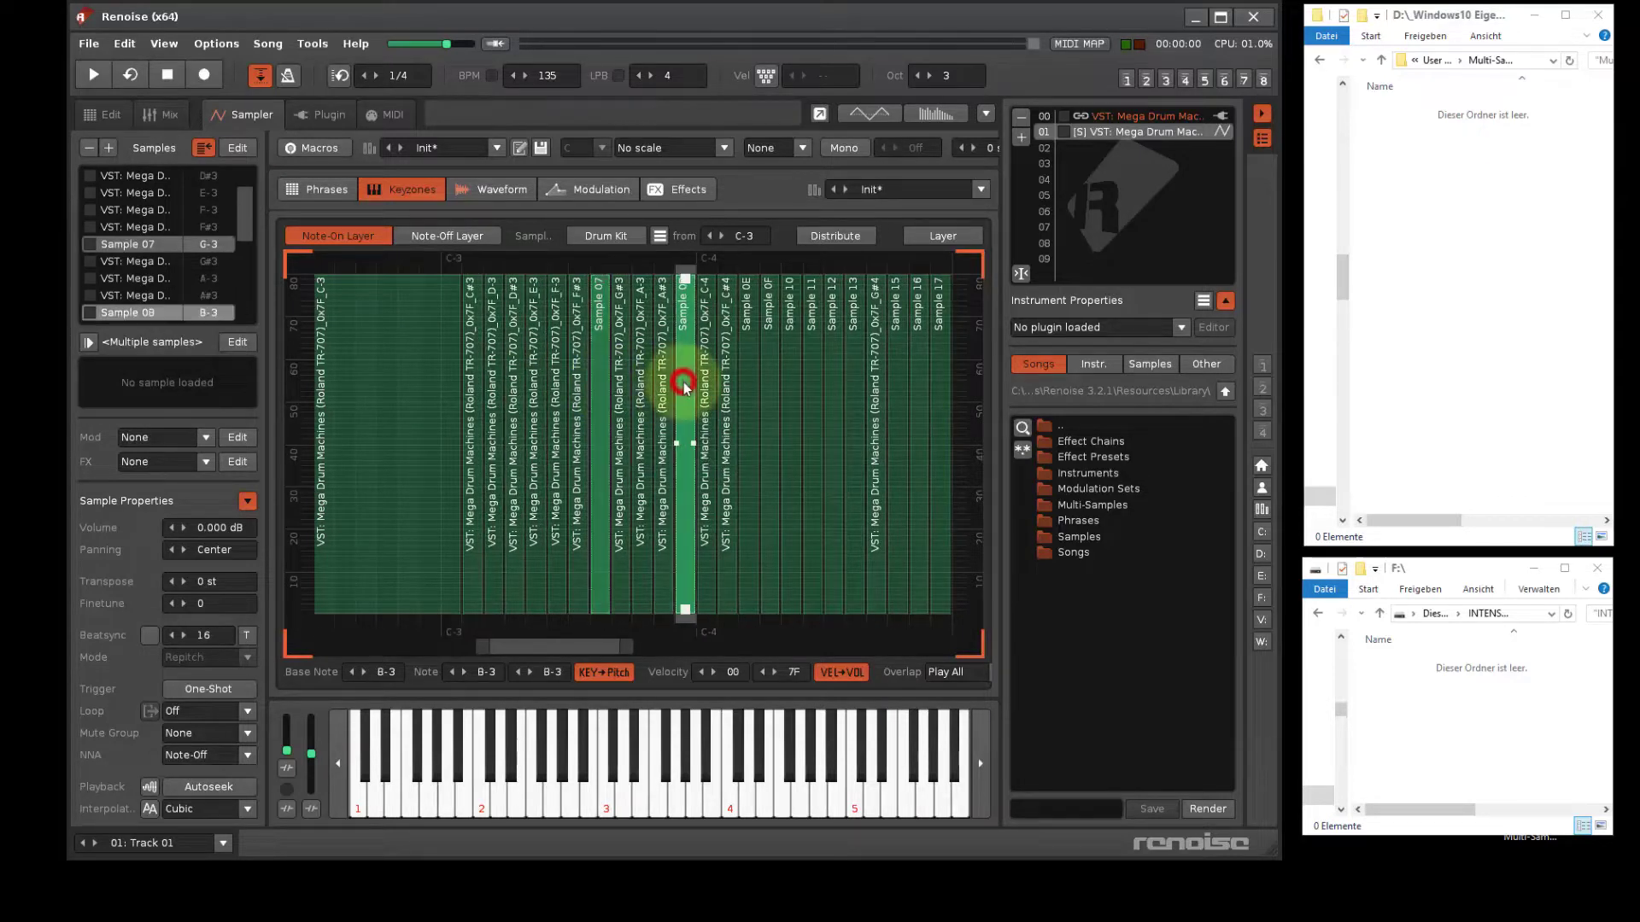
ctrl+click(749, 371)
ctrl+click(768, 373)
ctrl+click(789, 370)
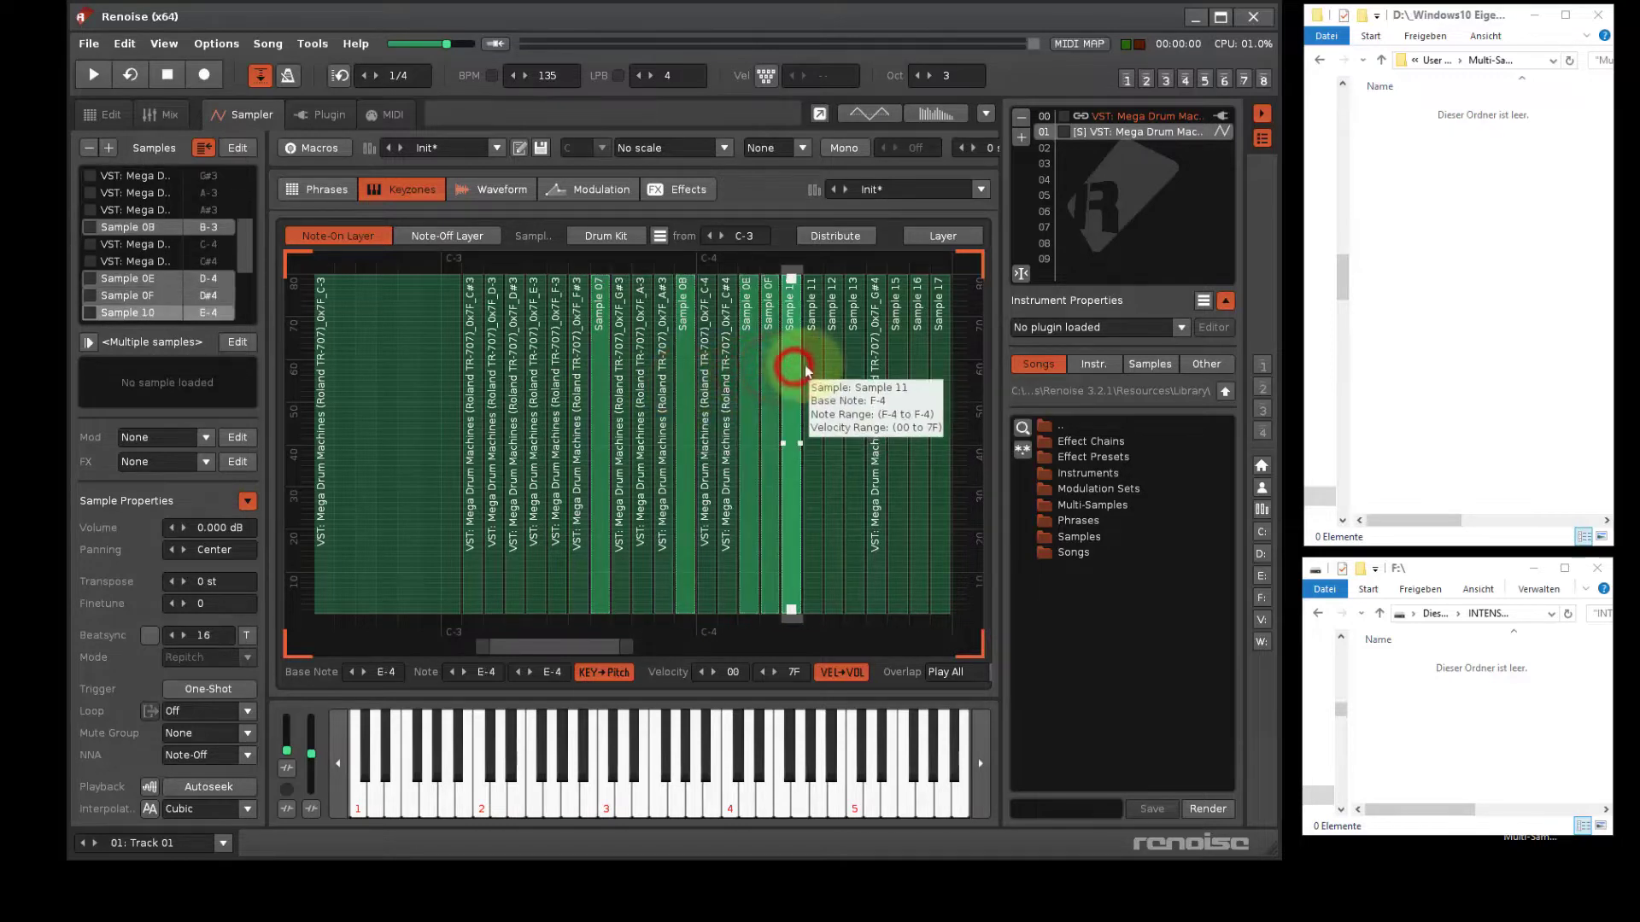
ctrl+click(811, 368)
ctrl+click(832, 363)
ctrl+click(853, 359)
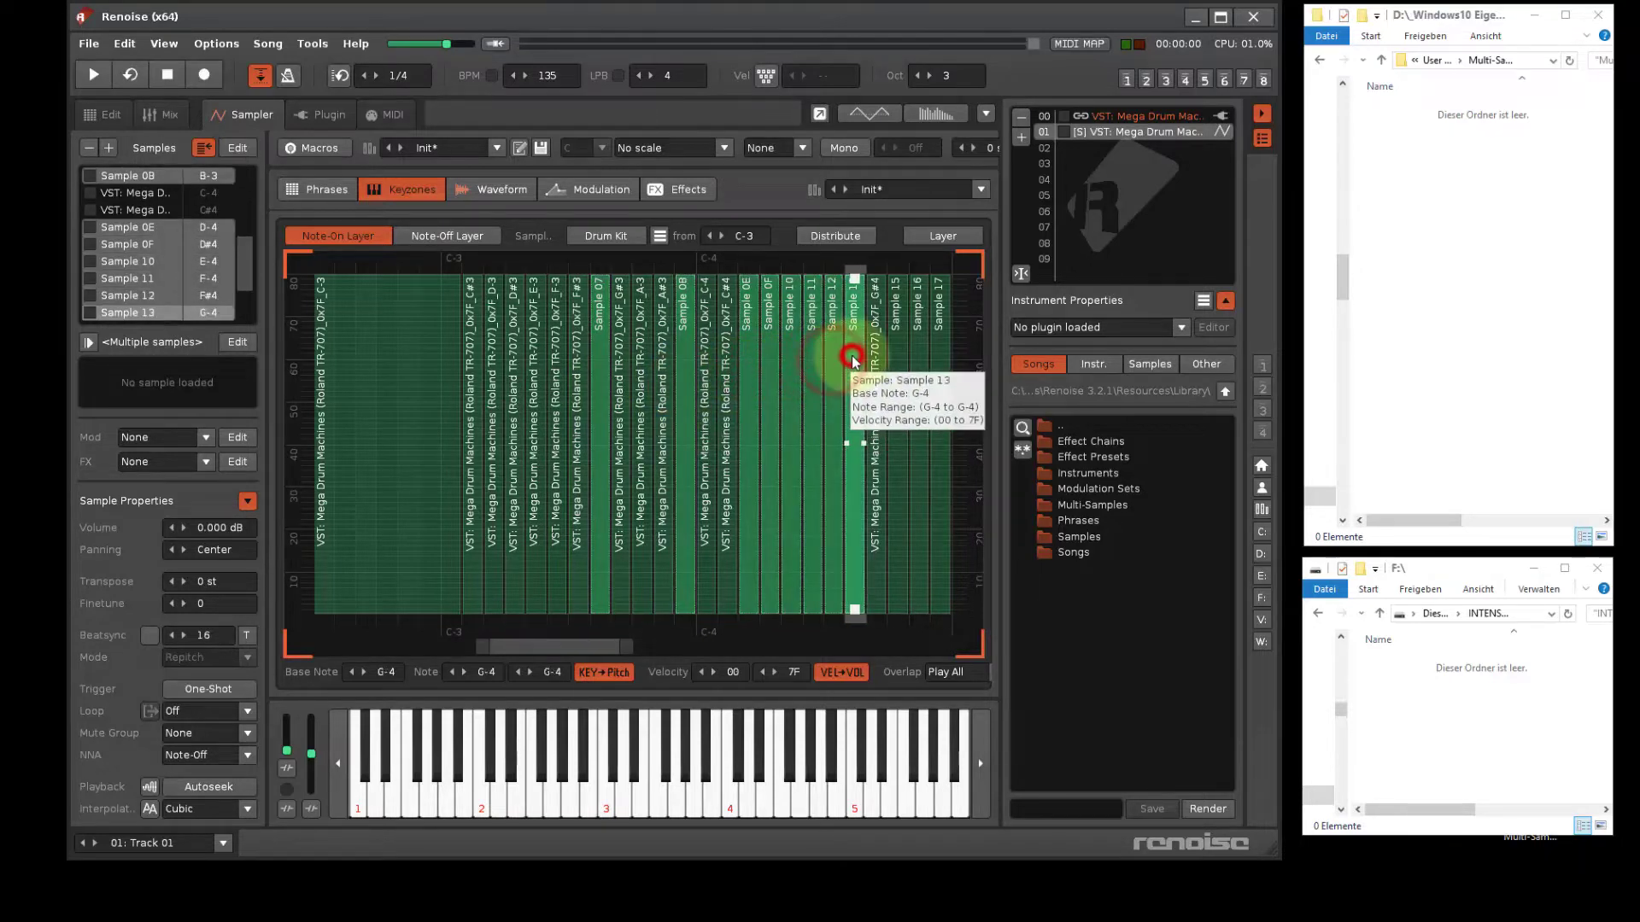
ctrl+click(895, 353)
ctrl+click(916, 352)
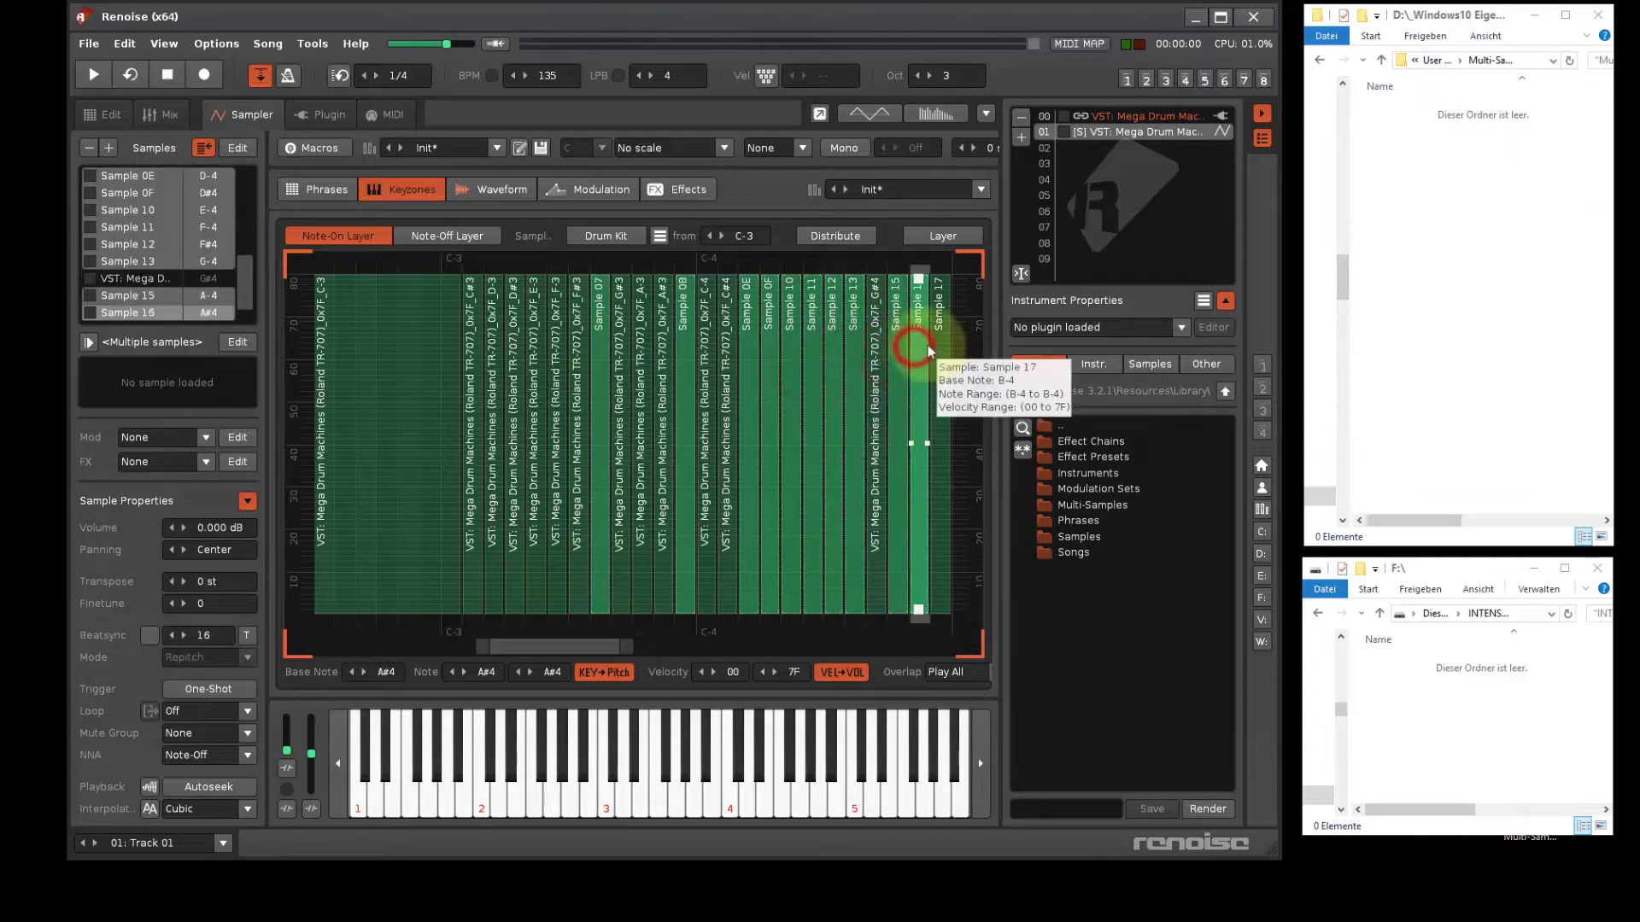
ctrl+click(942, 349)
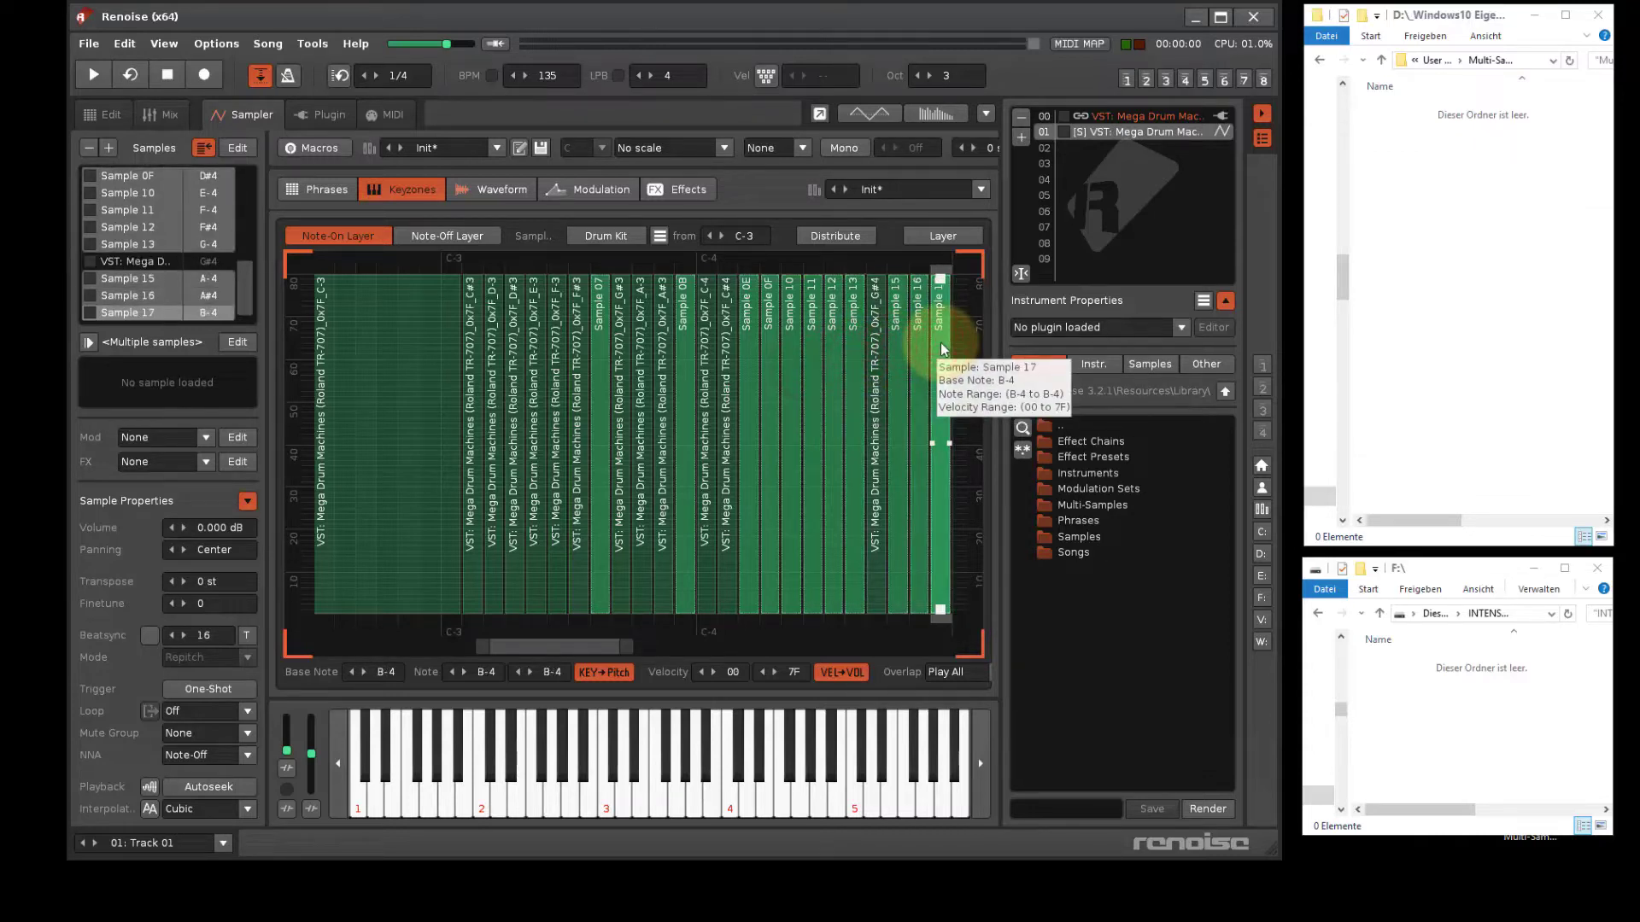
key(Delete)
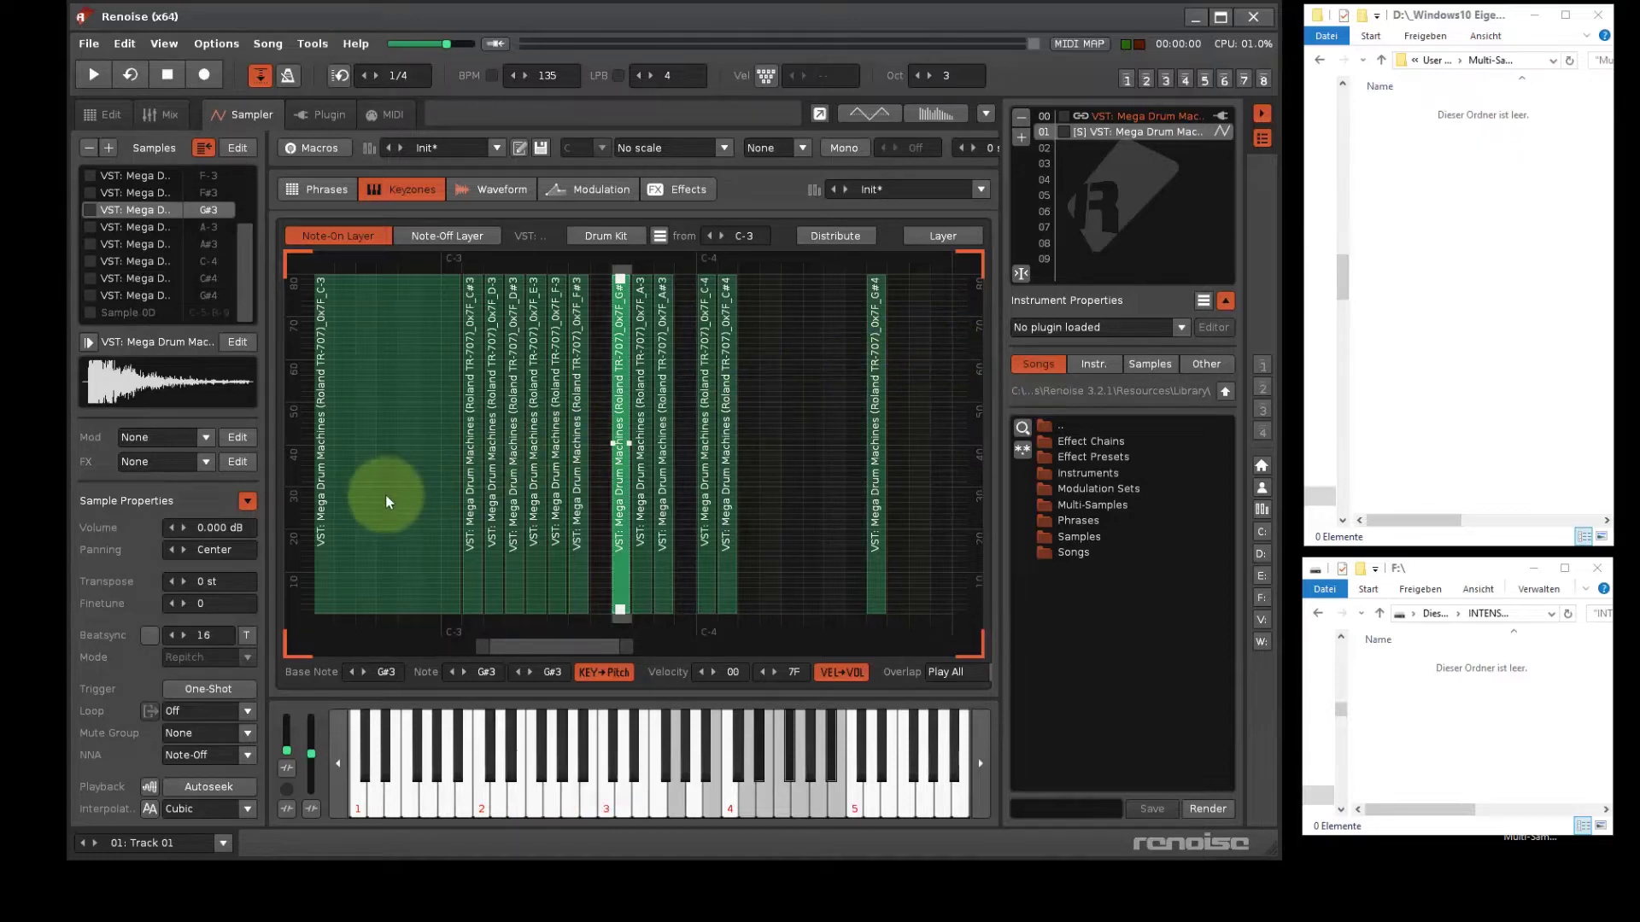
Limit the lowest sample's keyzone to the single note C-3 and delete the empty sample spanning C-5 to B-9.
scroll(386, 502, down, 1)
scroll(387, 502, up, 3)
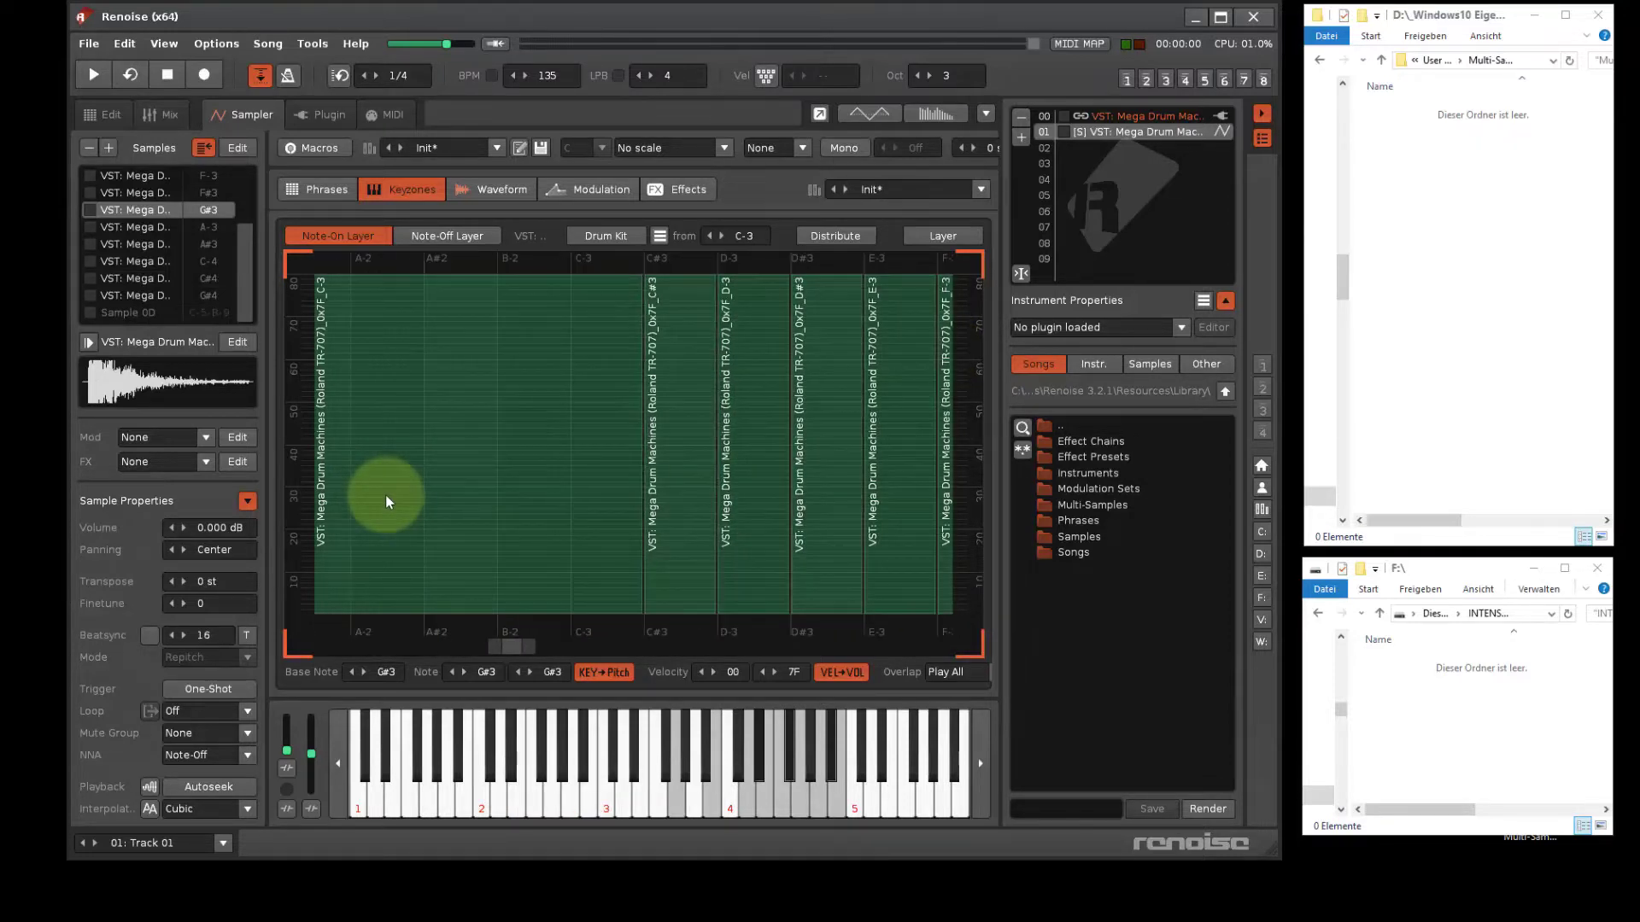
click(412, 459)
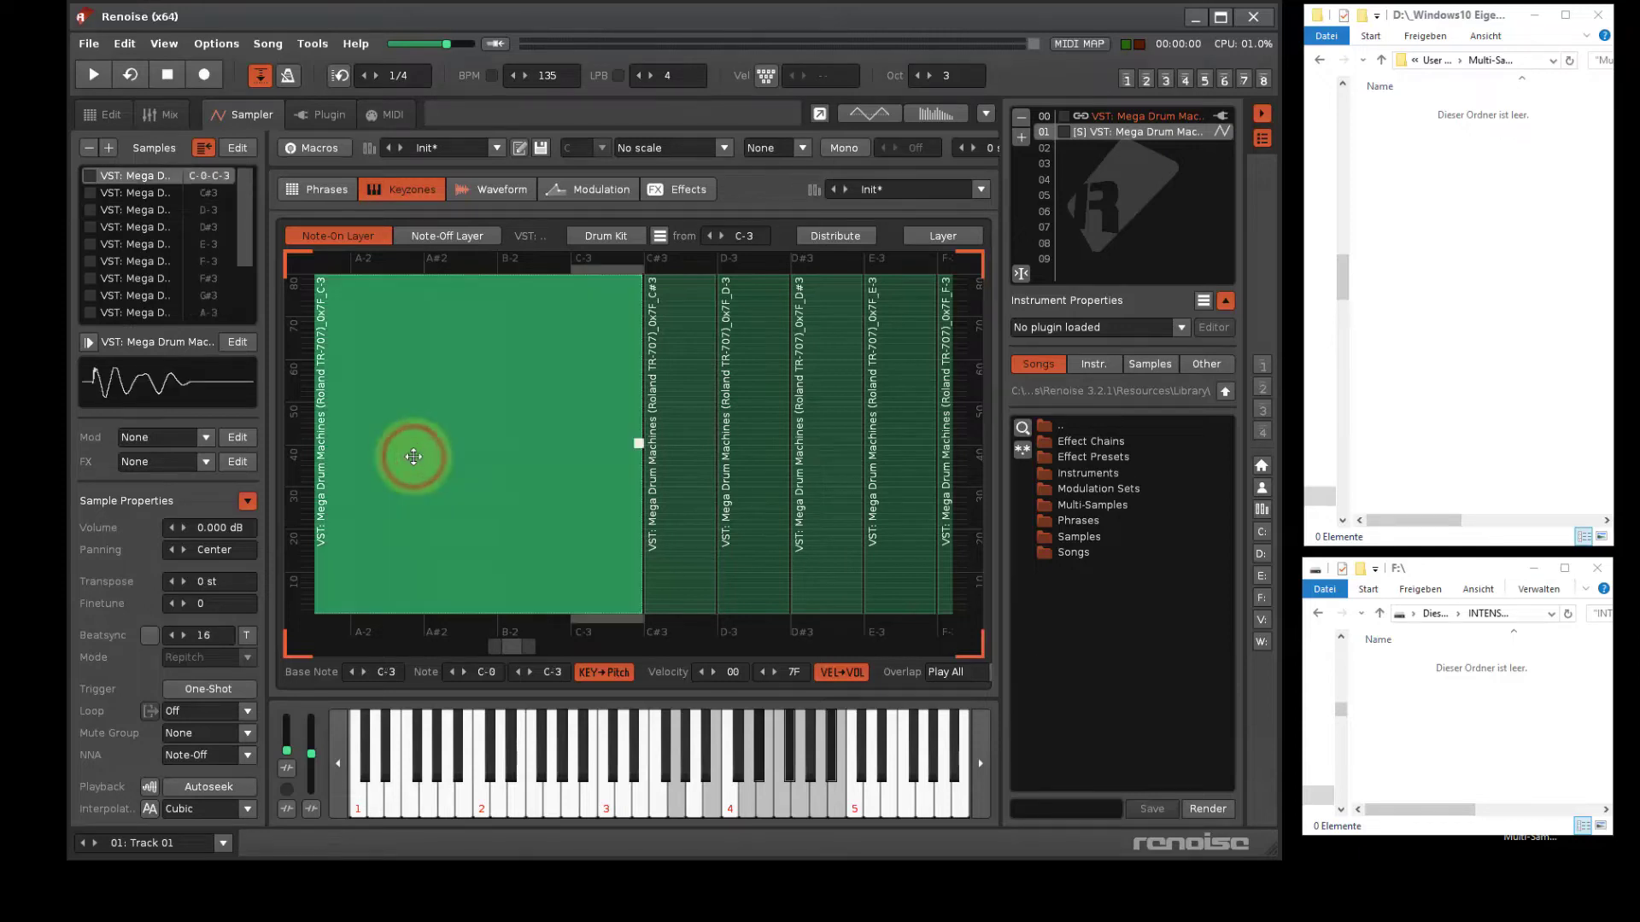
scroll(413, 457, down, 1)
scroll(413, 457, down, 2)
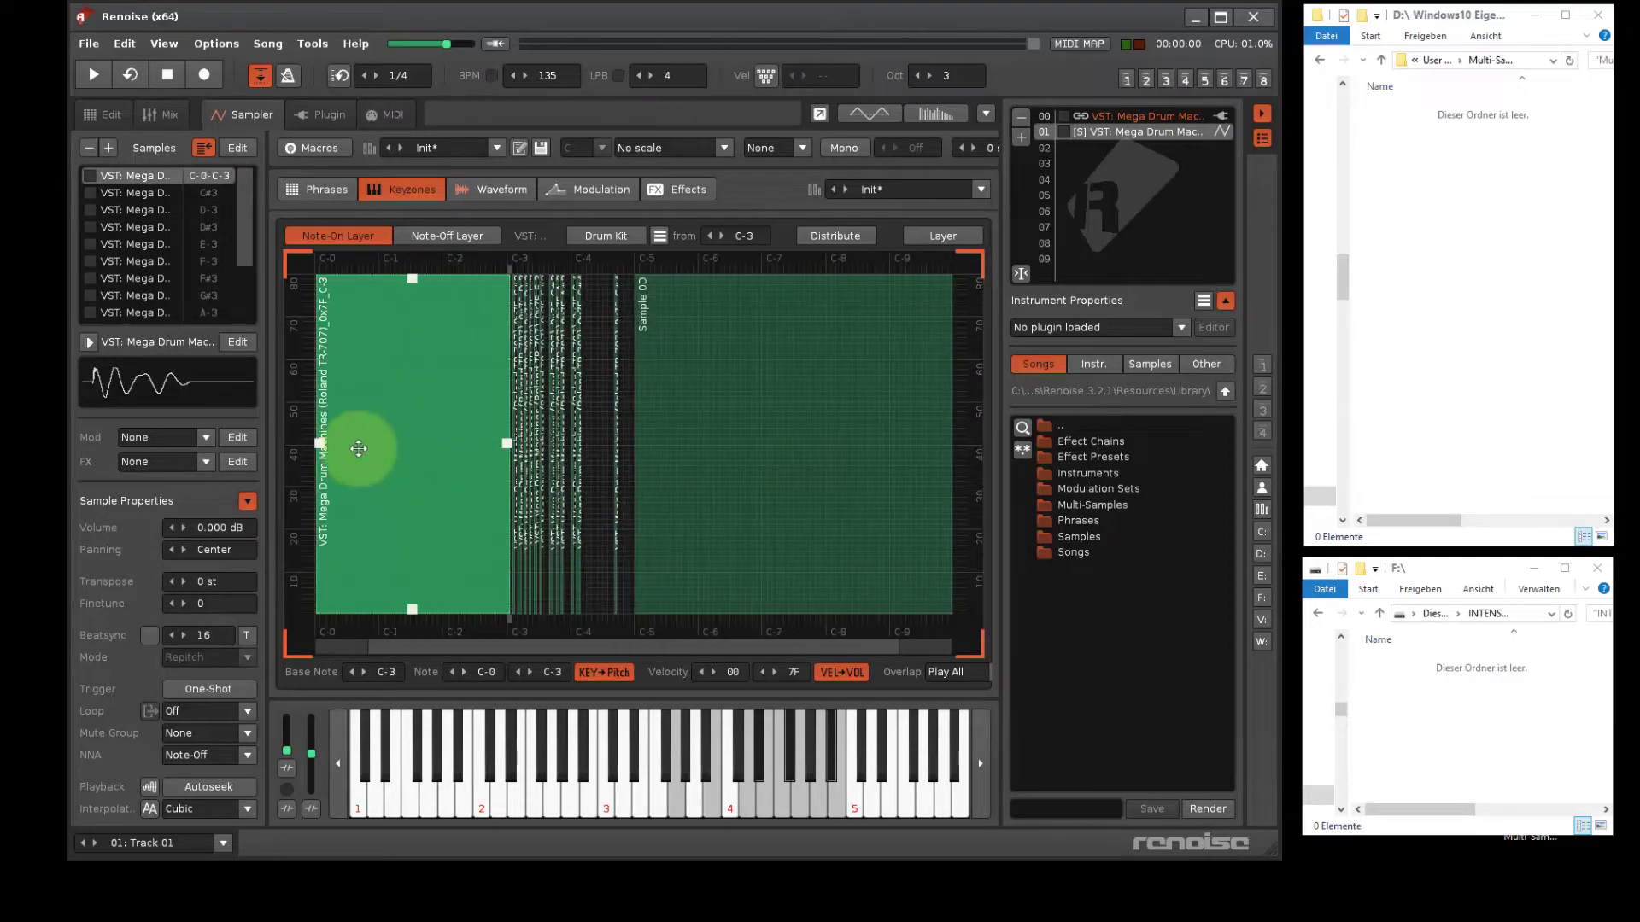
drag(320, 444, 515, 456)
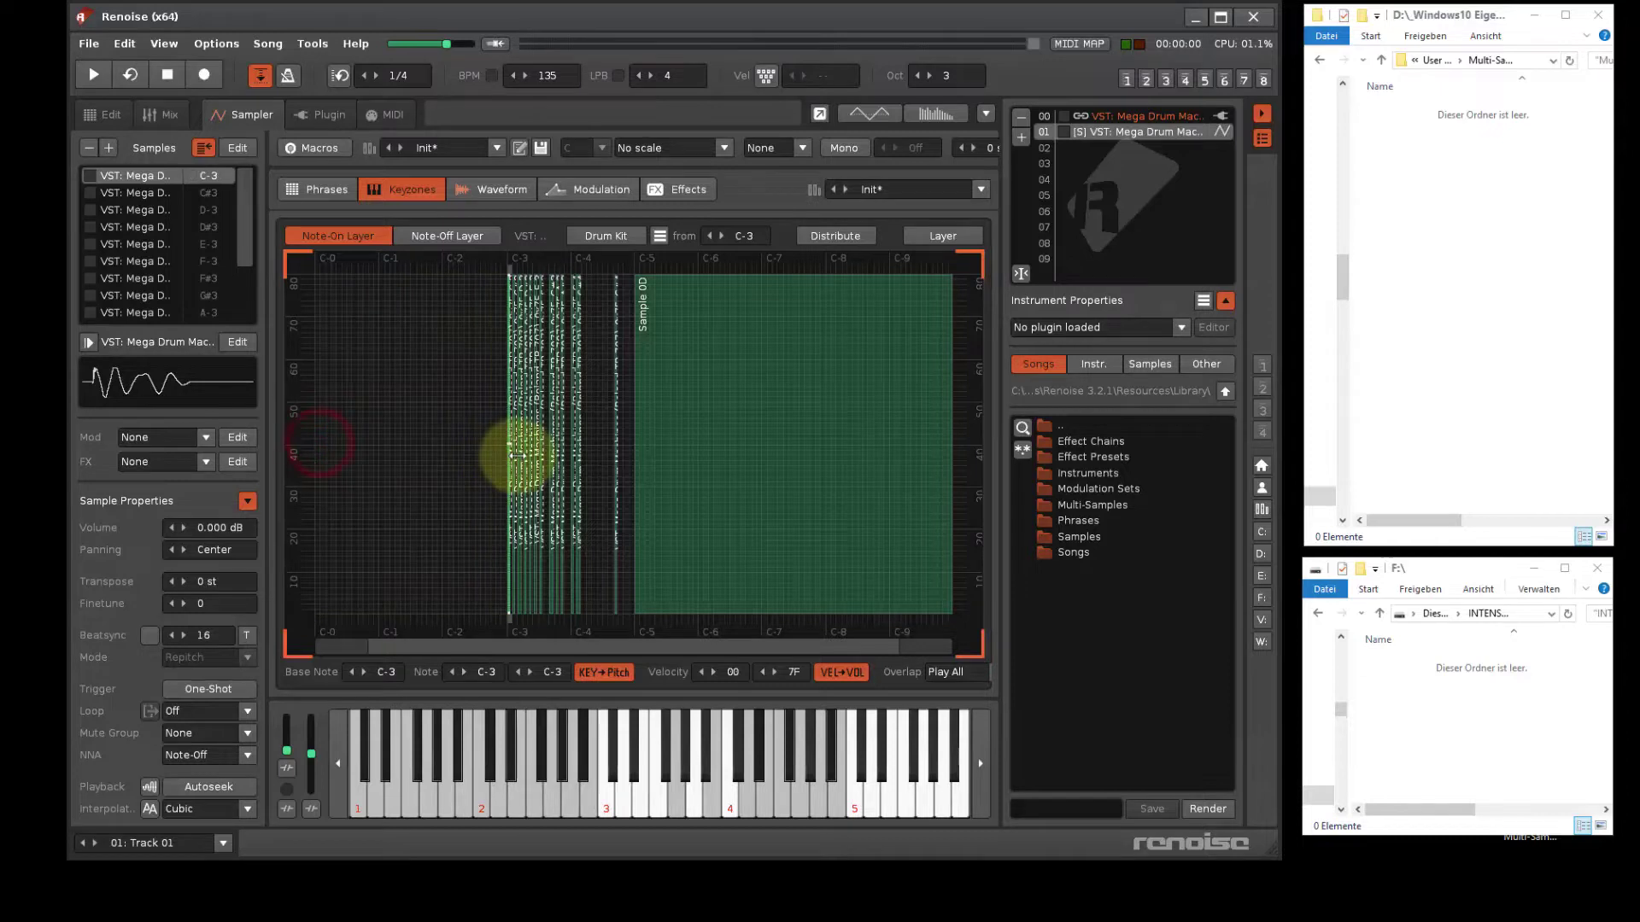
click(768, 442)
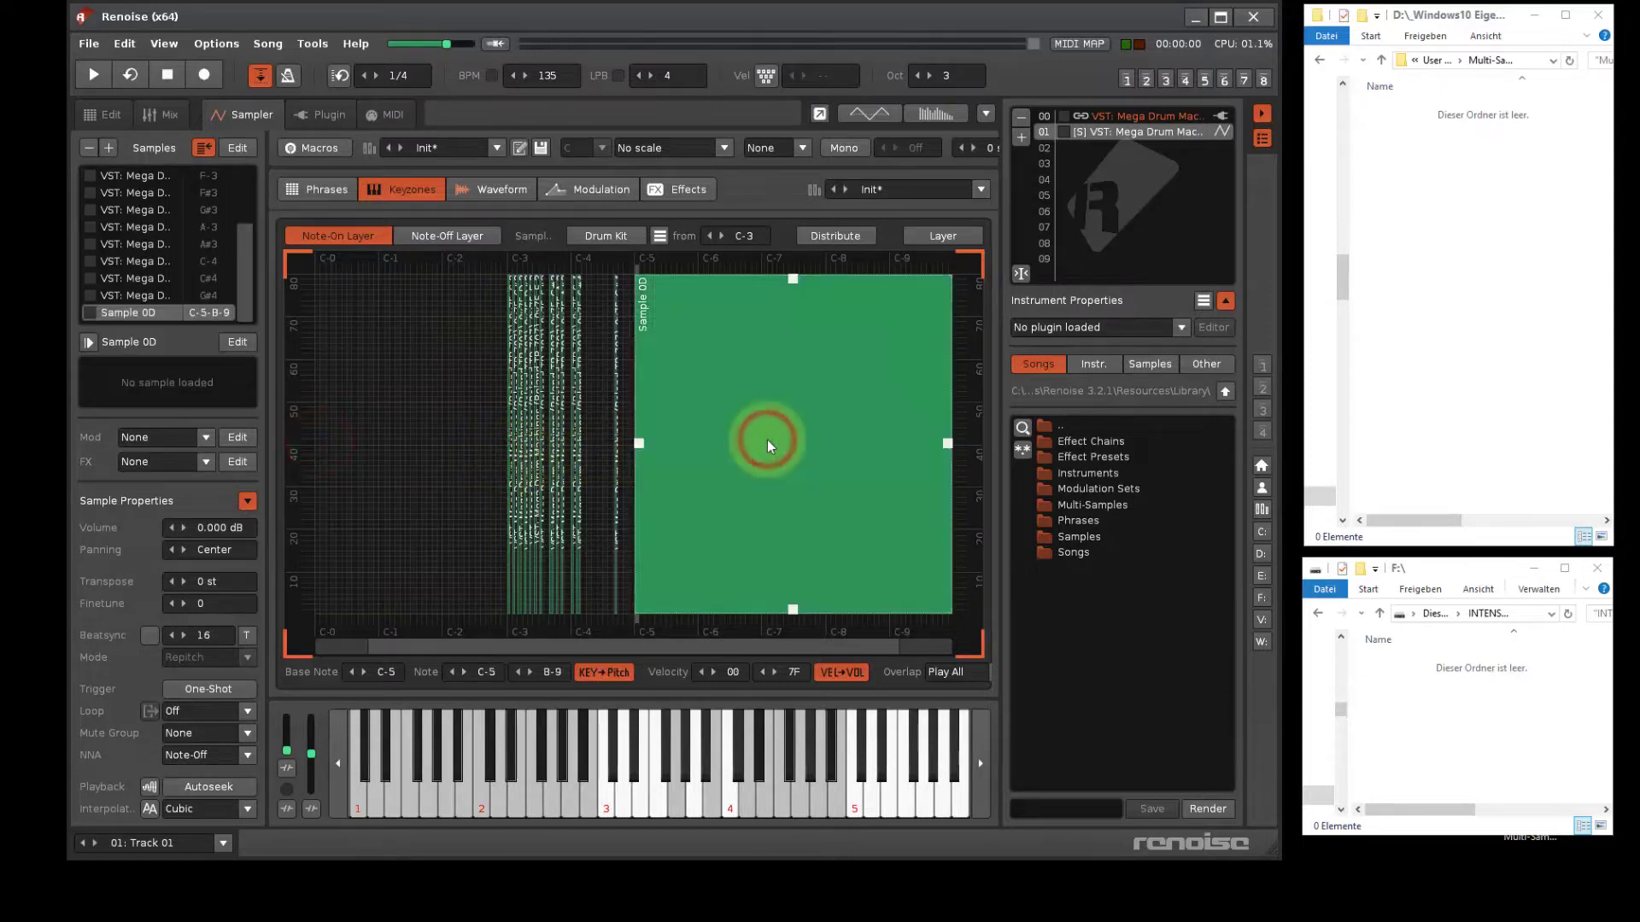
key(Delete)
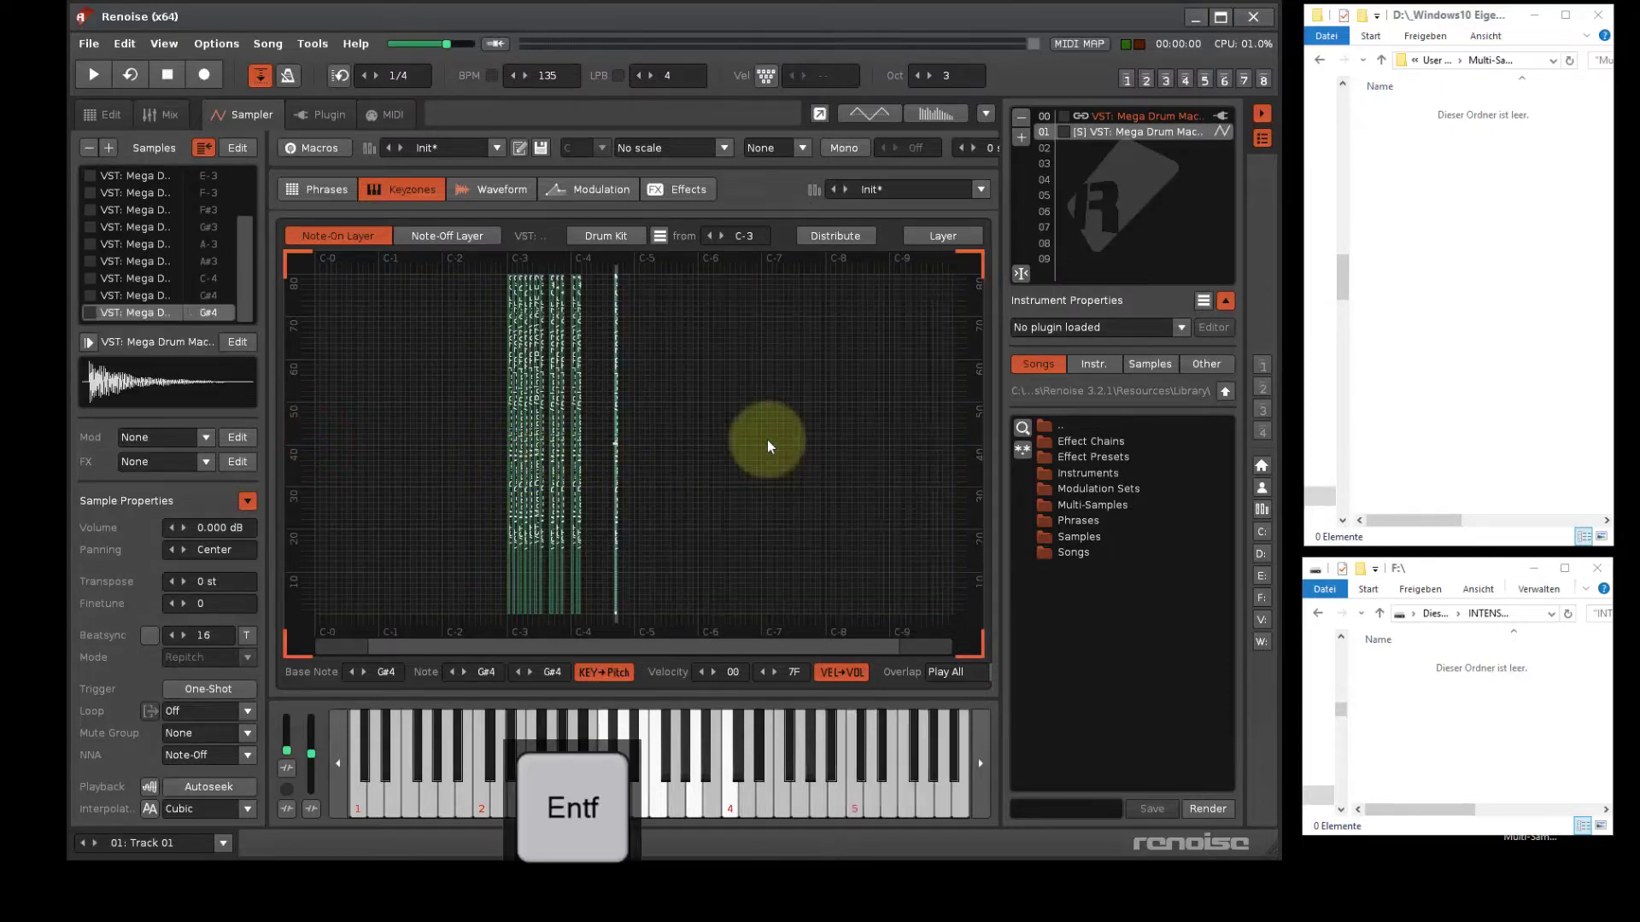
Audition the remaining drum samples on the virtual piano, playing notes from C-3 up to the notes around C-4.
scroll(768, 444, up, 5)
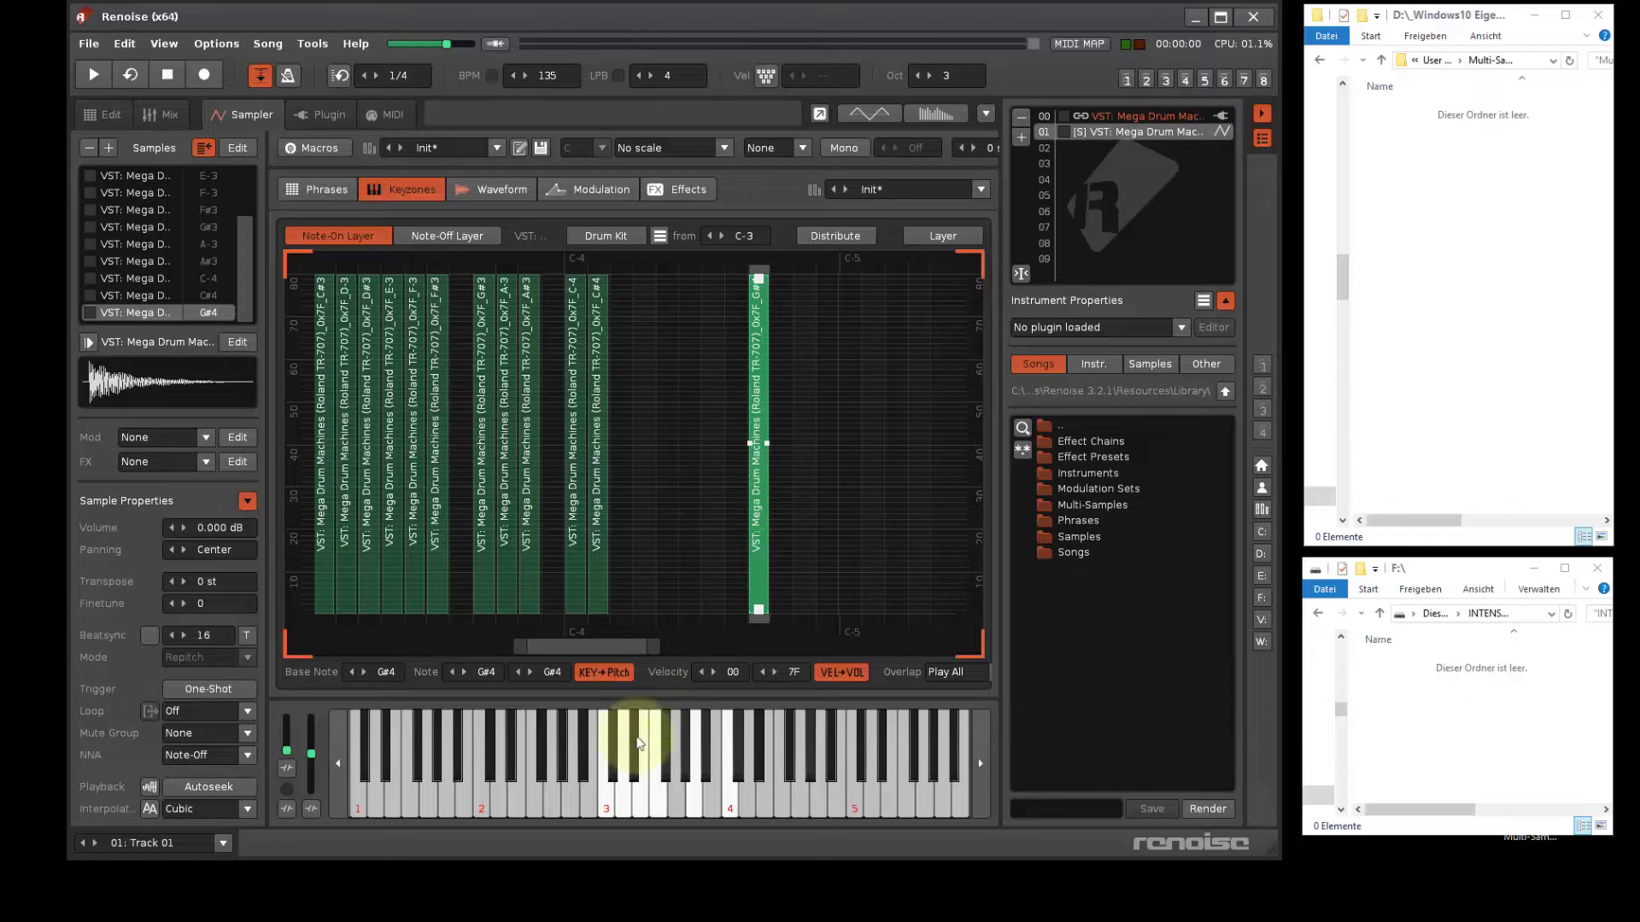
click(608, 801)
click(622, 803)
click(641, 796)
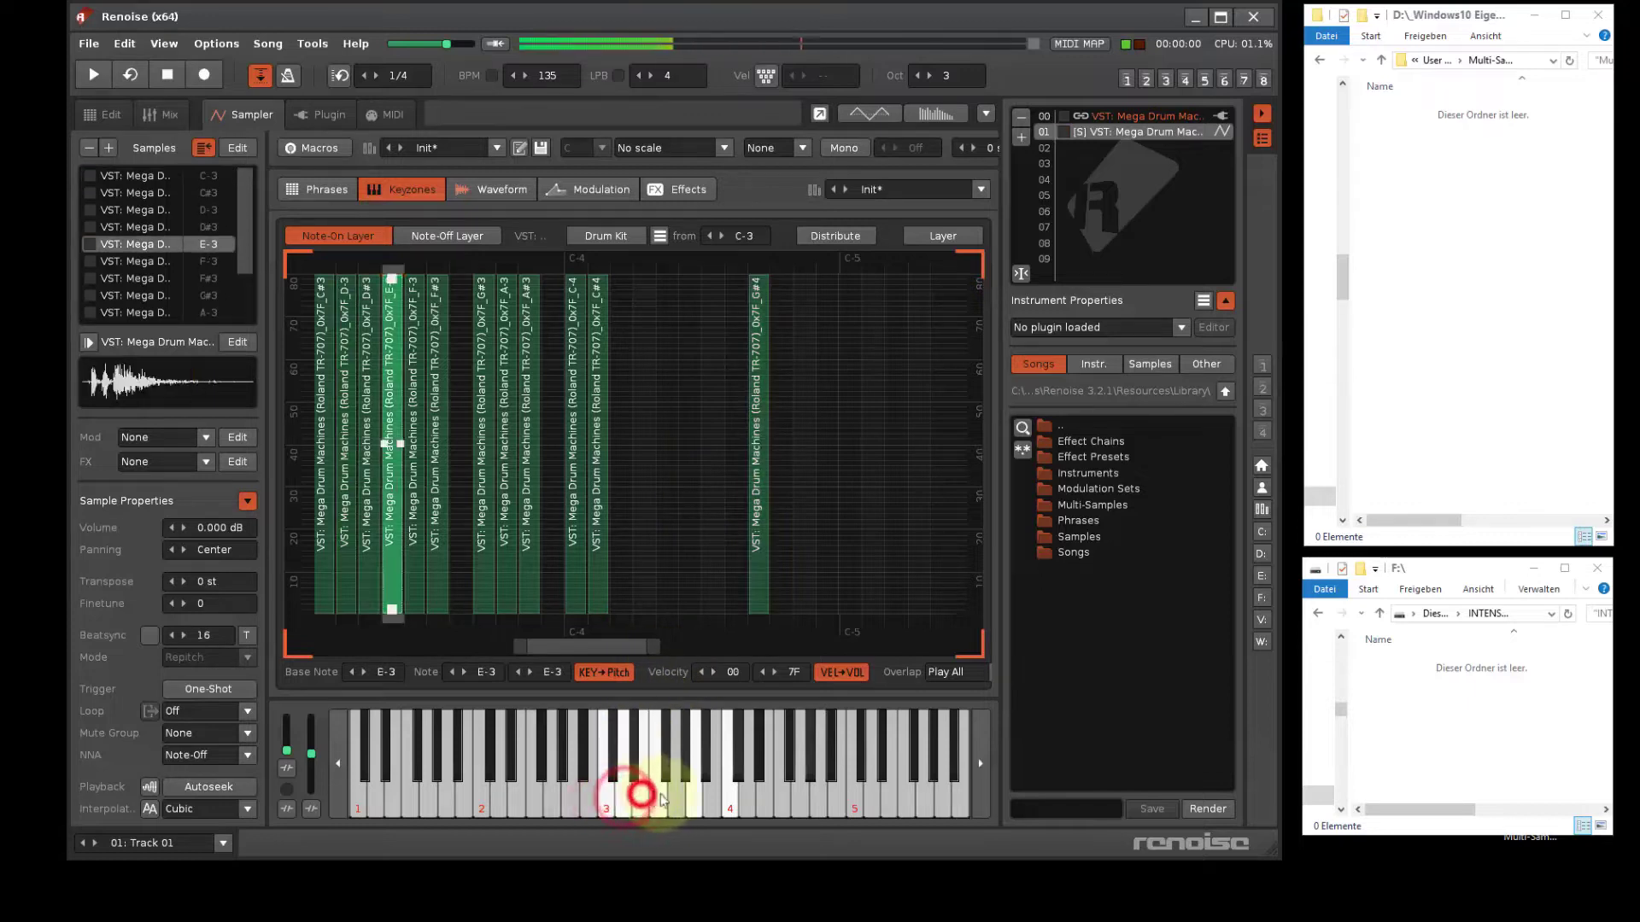
click(663, 796)
click(698, 799)
click(730, 790)
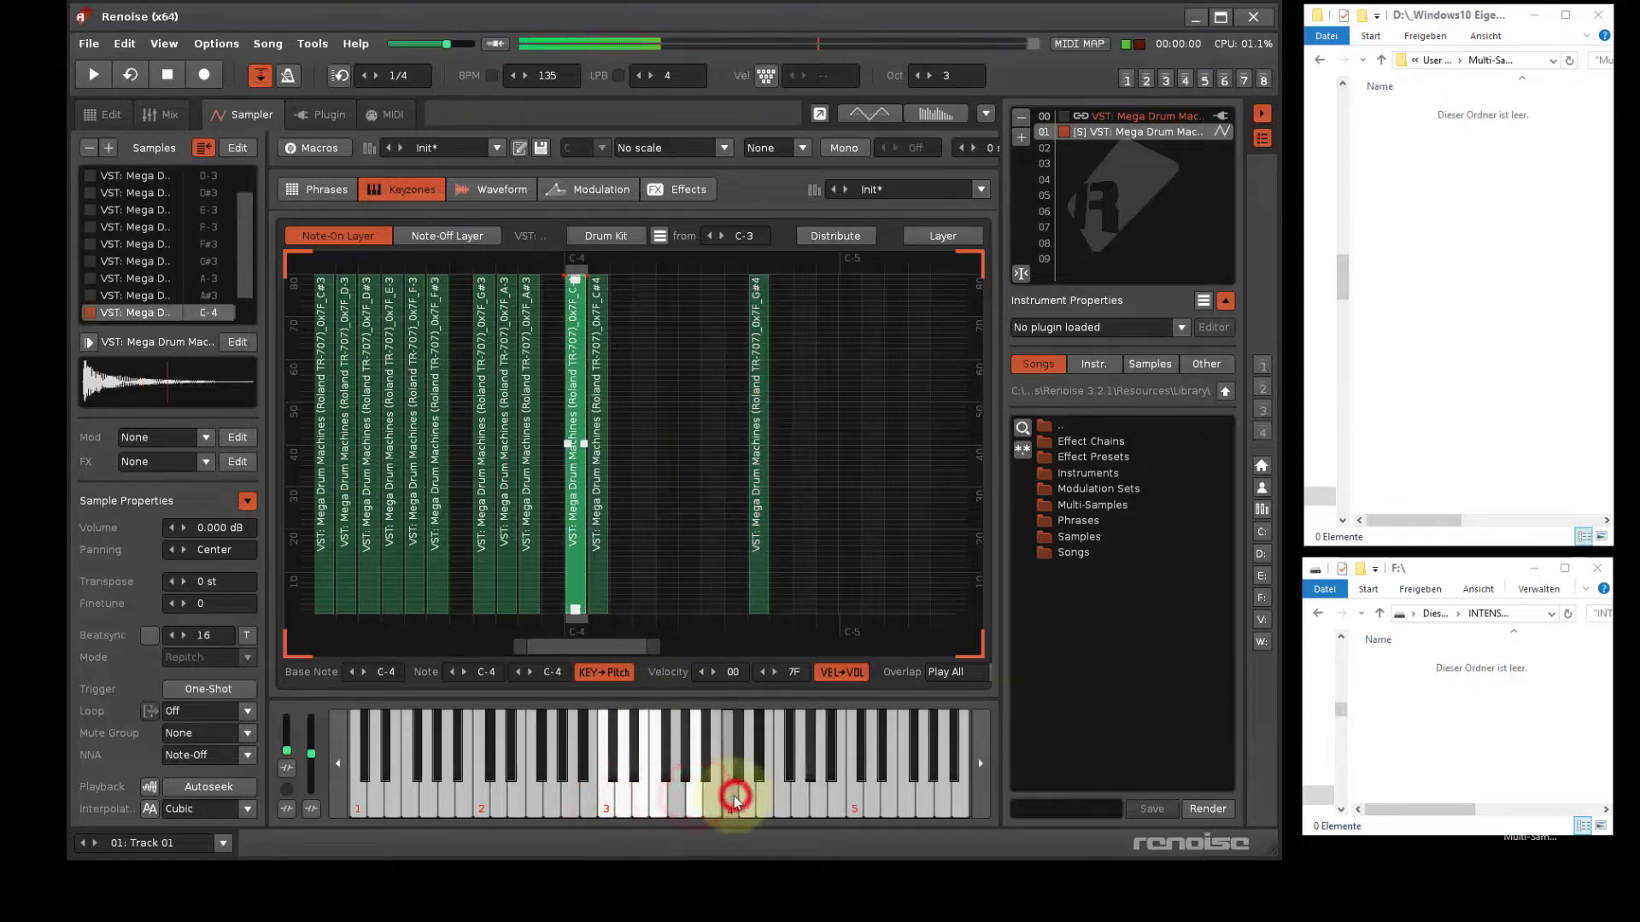
click(621, 771)
click(632, 769)
click(642, 765)
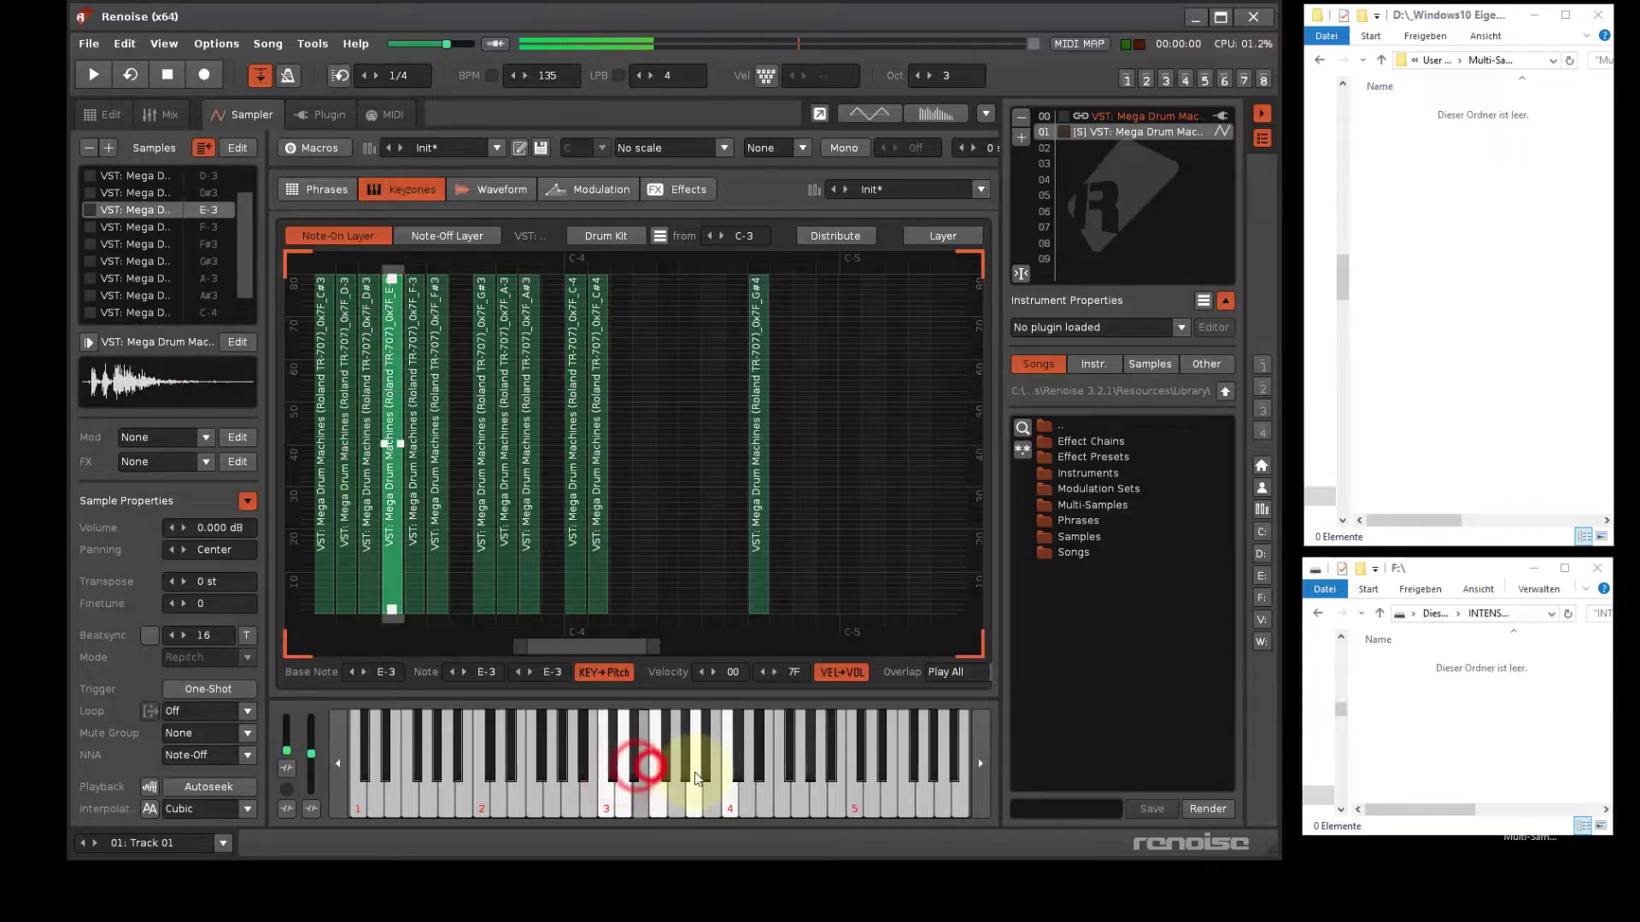
click(696, 768)
click(733, 767)
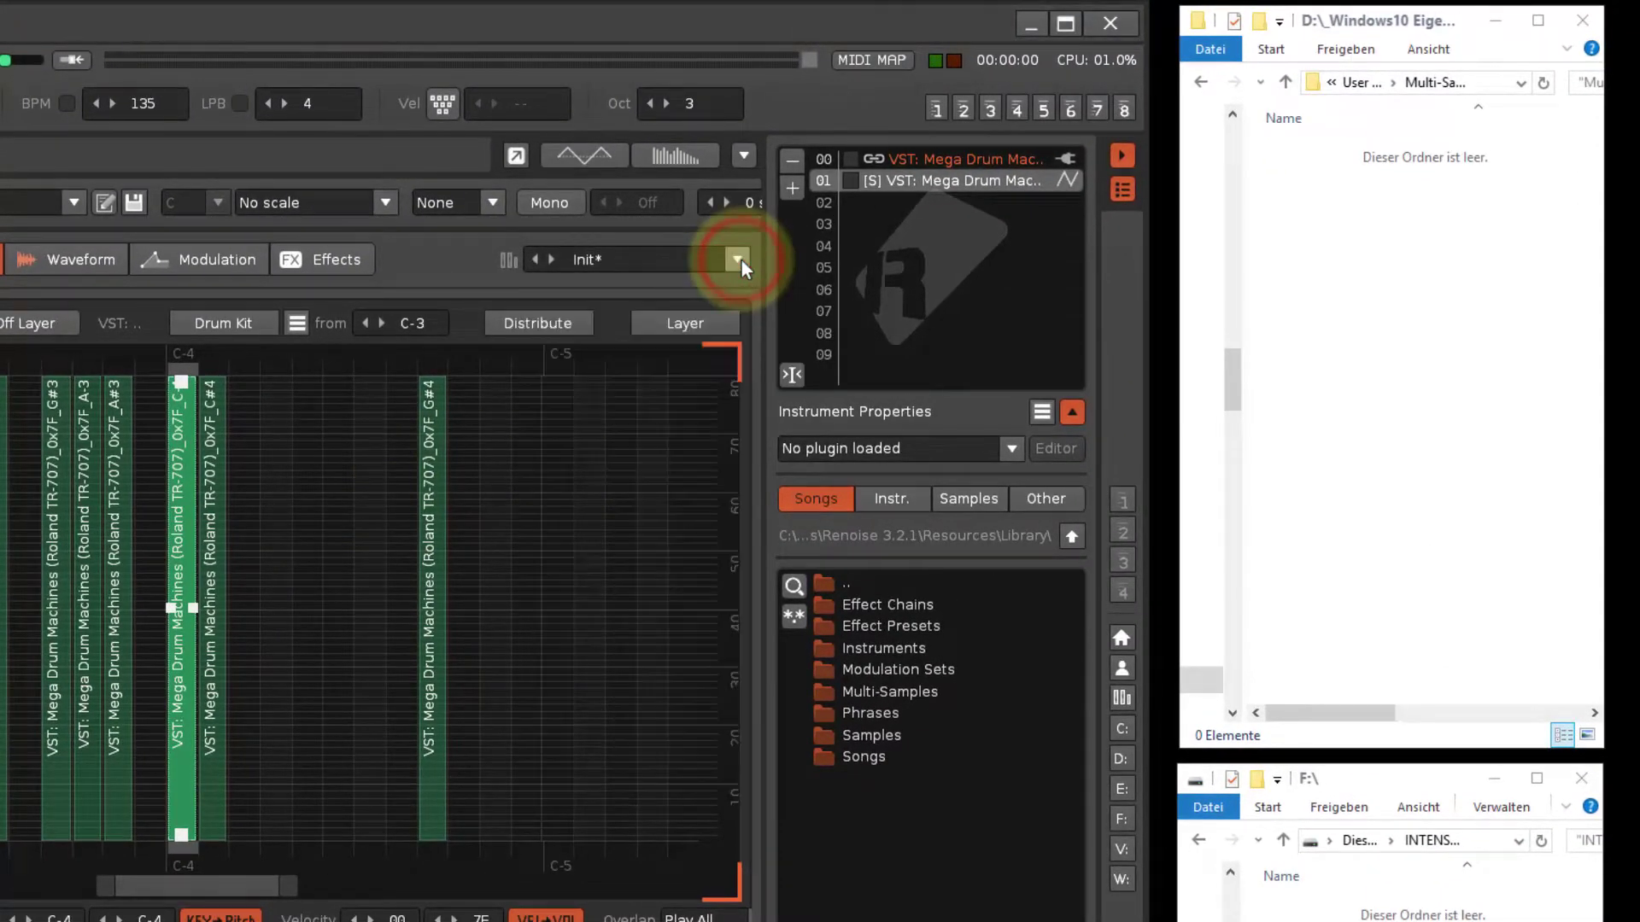
Export the multi-sample as an SFZ file named "Dr ROL TR707" in the Multi-Samples folder and select the exported samples folder.
click(740, 259)
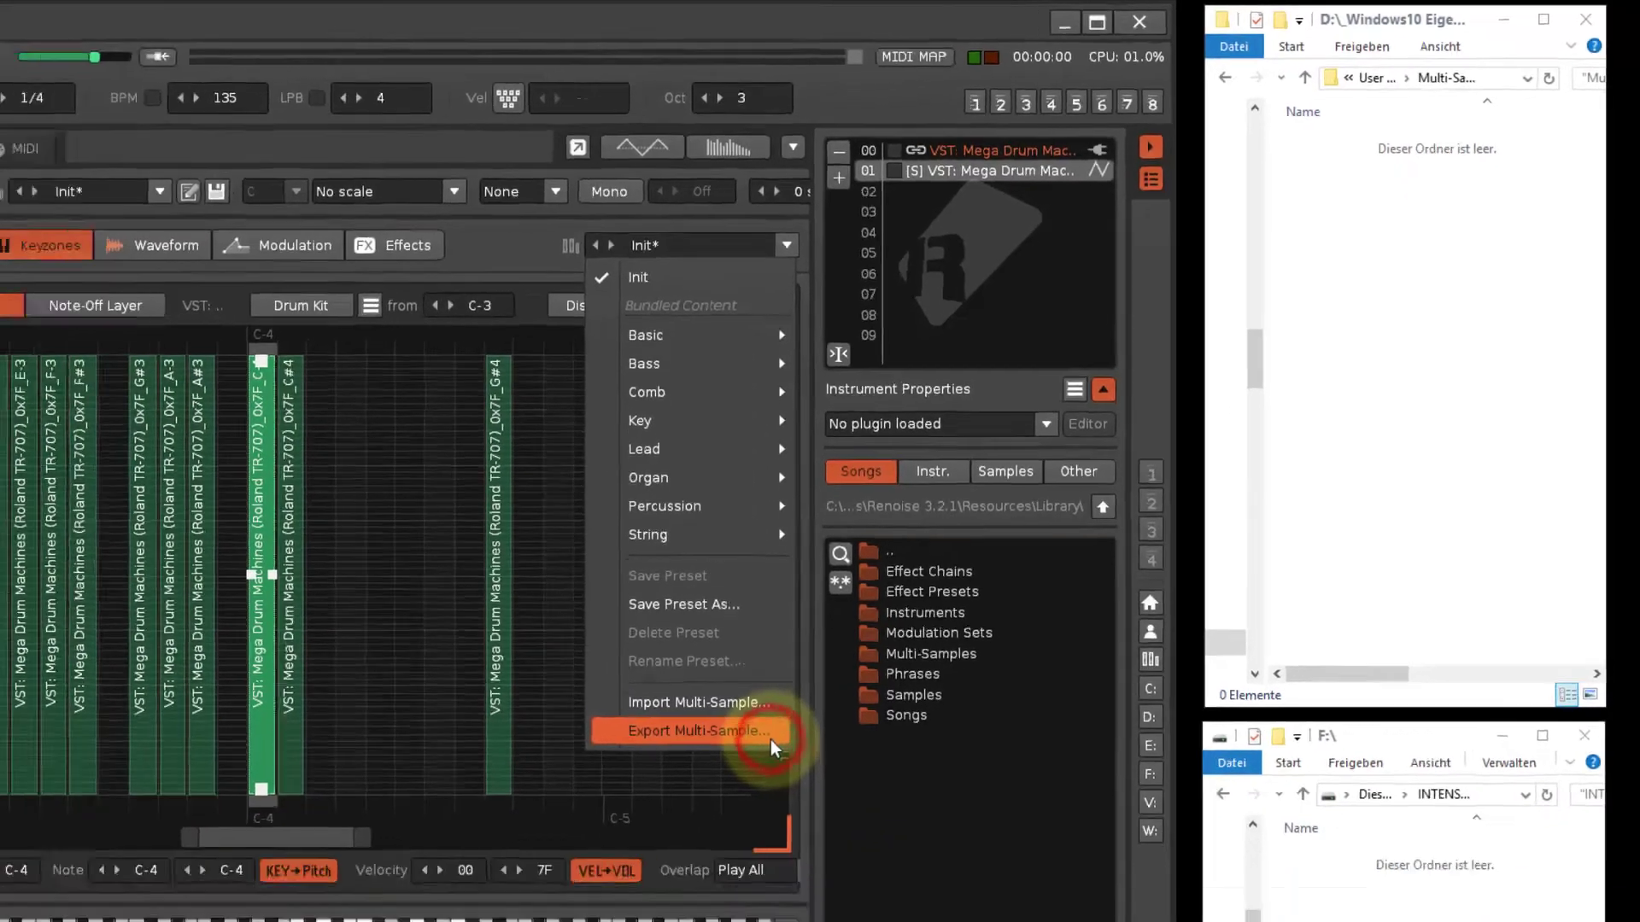
click(636, 854)
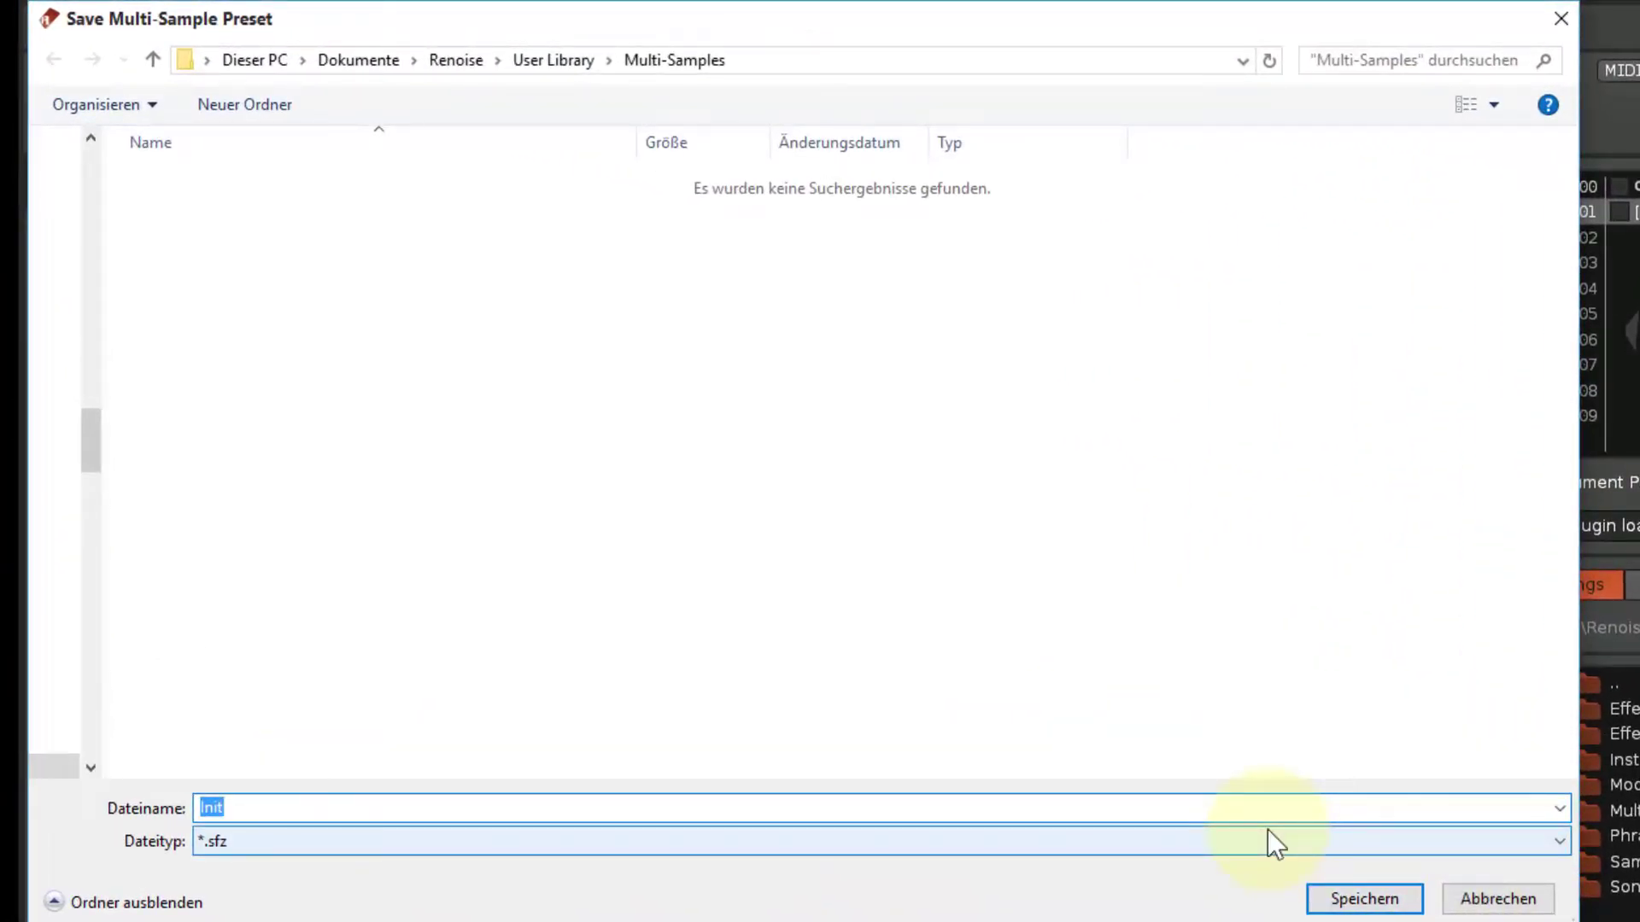
text(Dr ROL TR707)
key(Return)
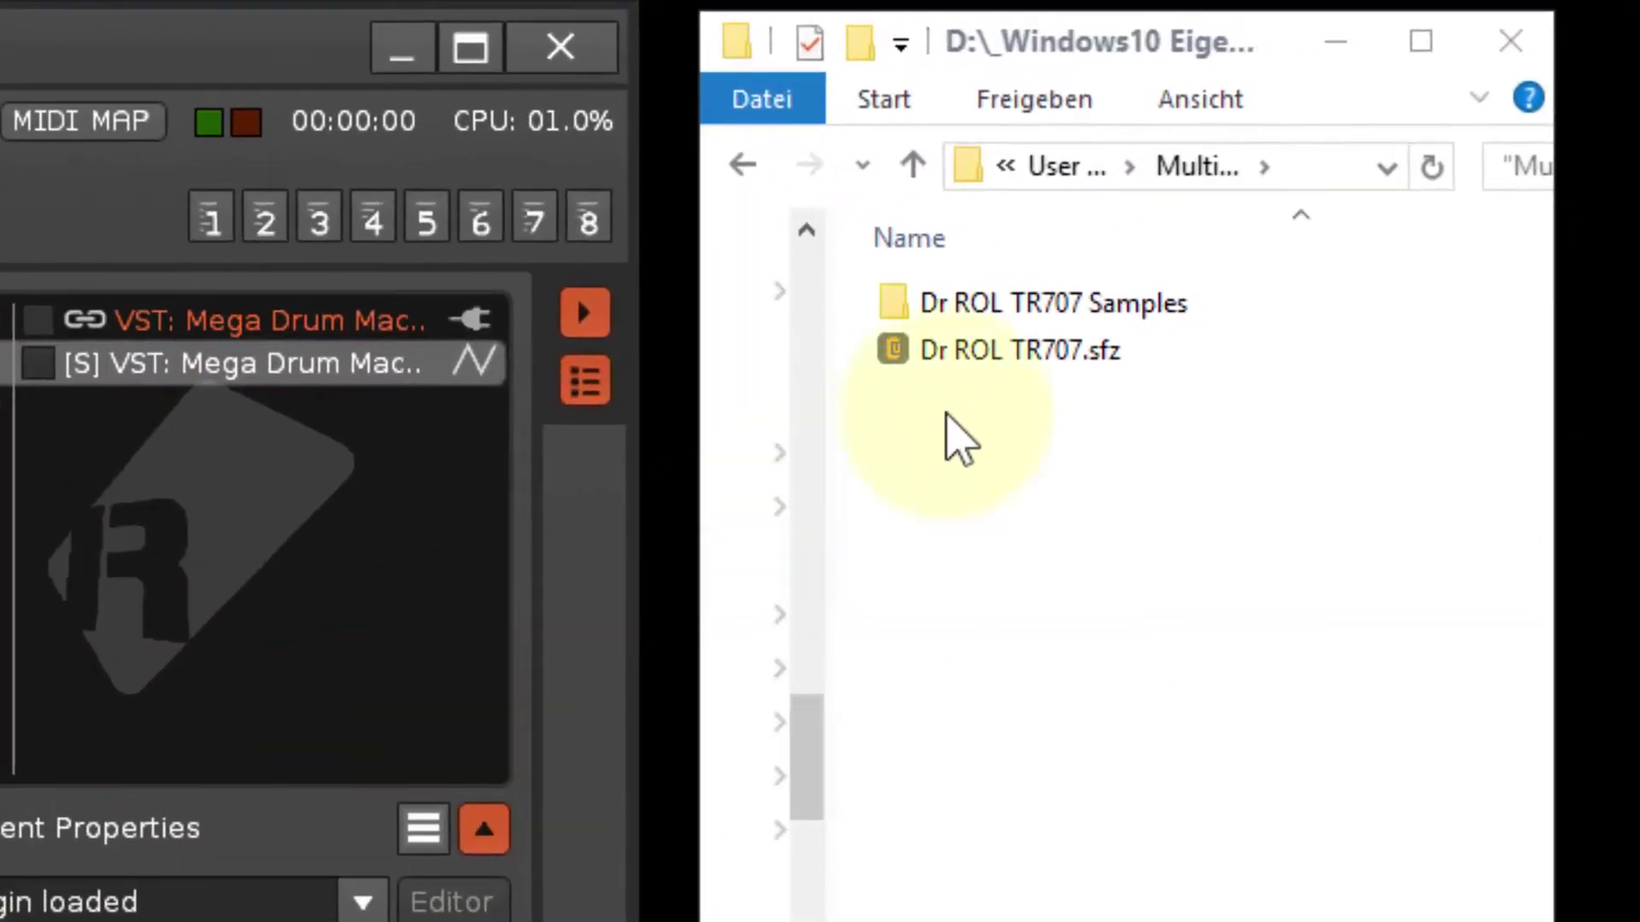
click(945, 414)
key(Up)
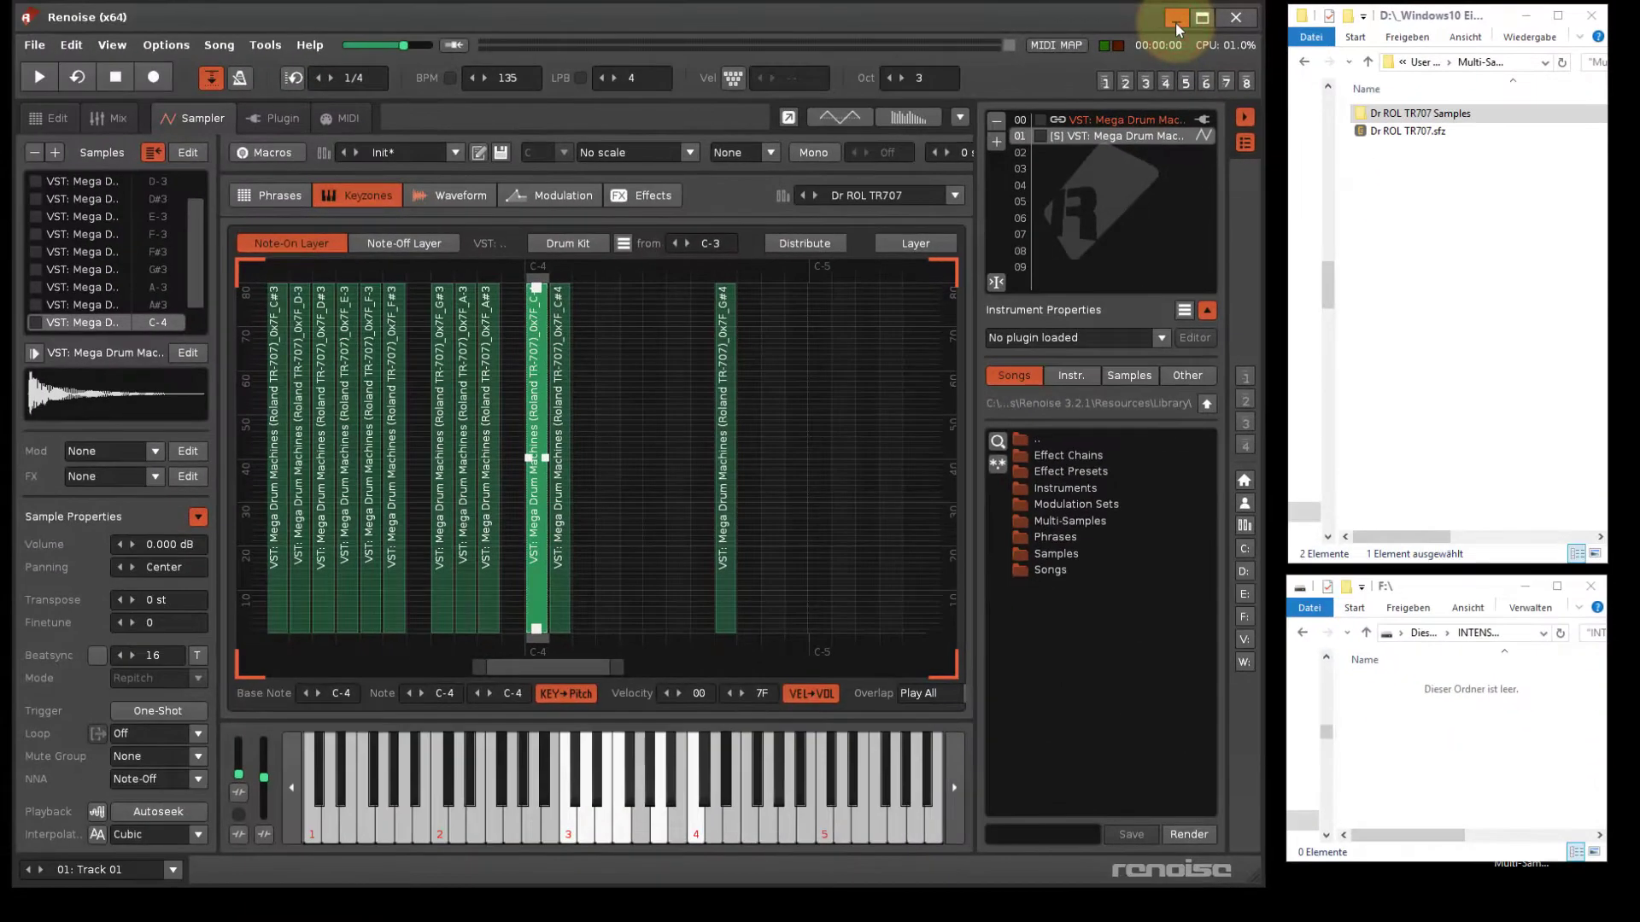
Minimize Renoise, switch to the AETEK MZ-X Sample Toolbox and review its program settings and the recognized SFZ source programs.
click(1175, 18)
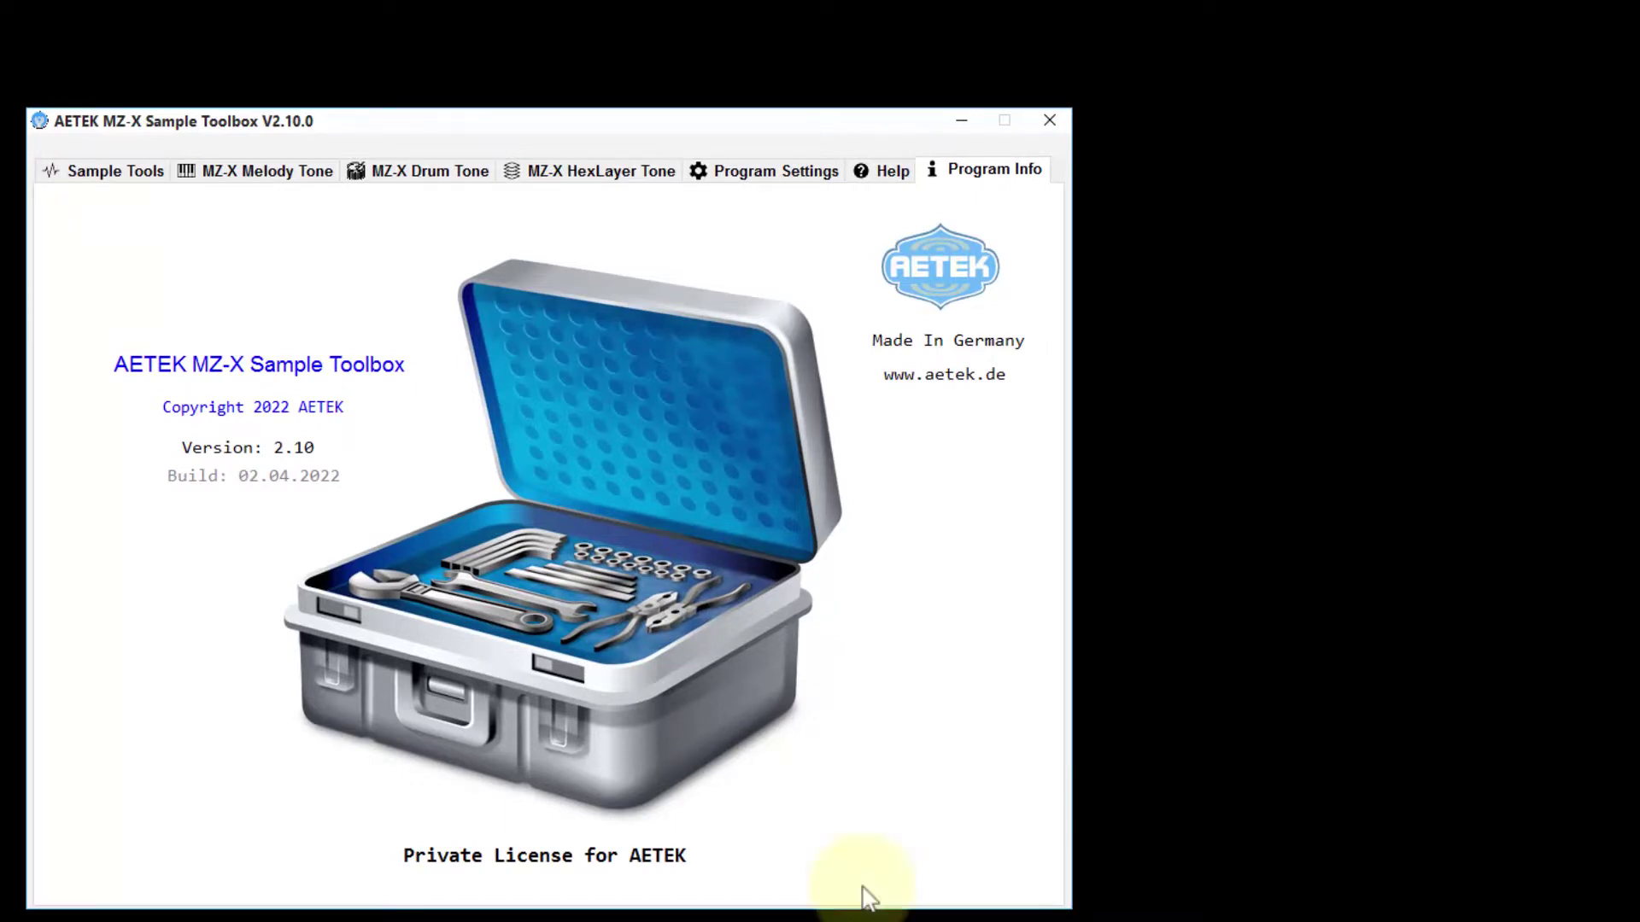
click(773, 171)
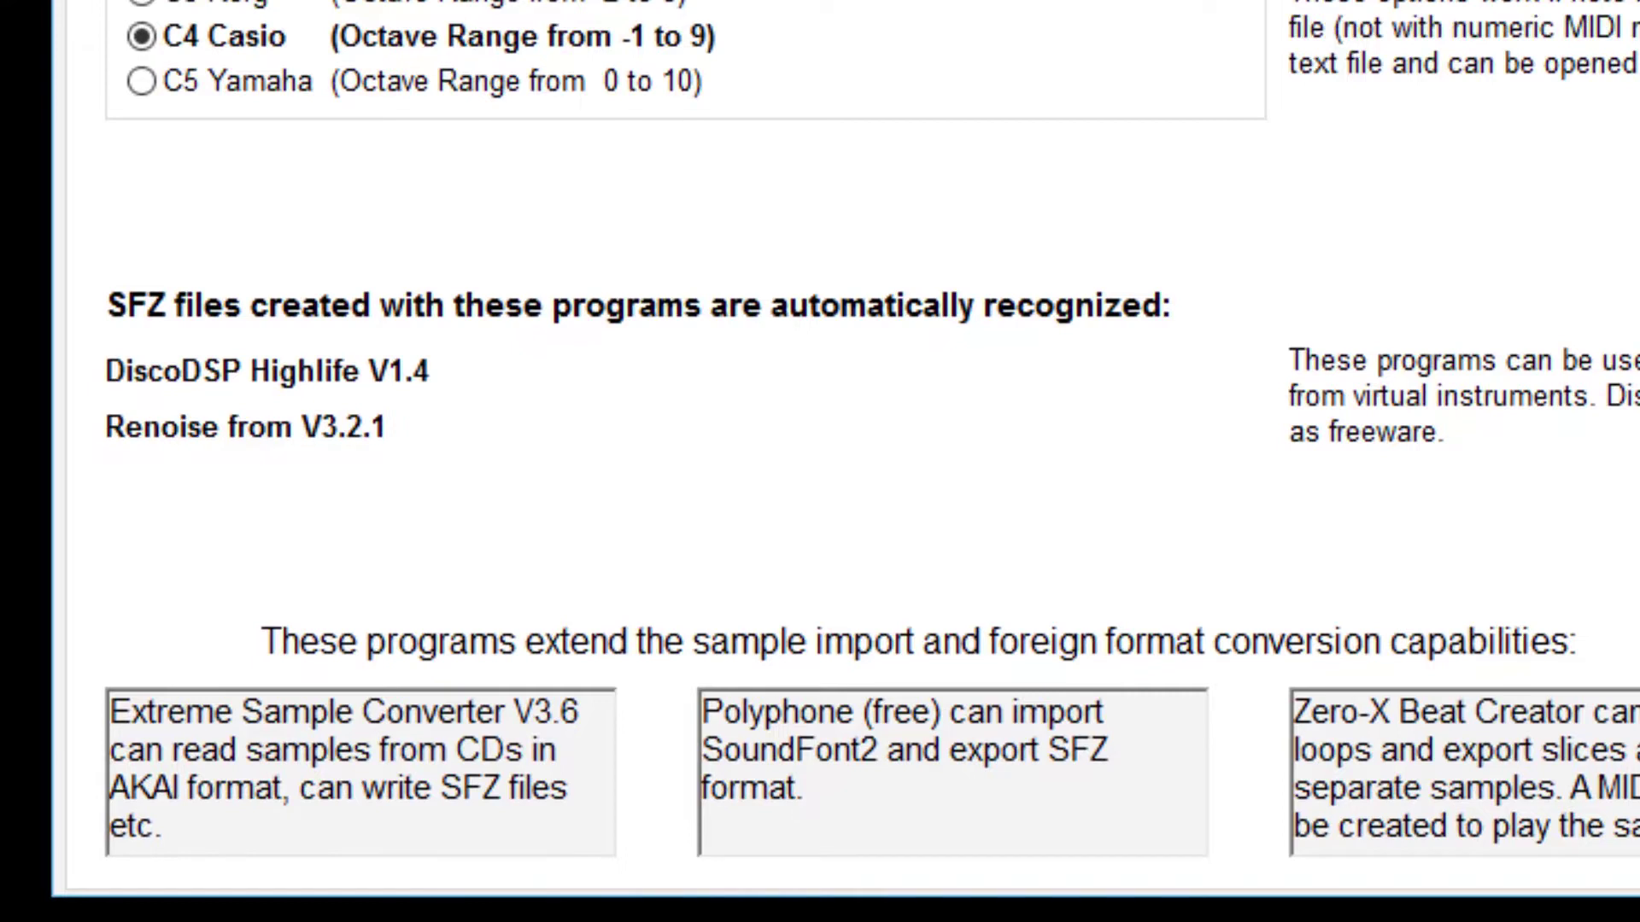
click(388, 455)
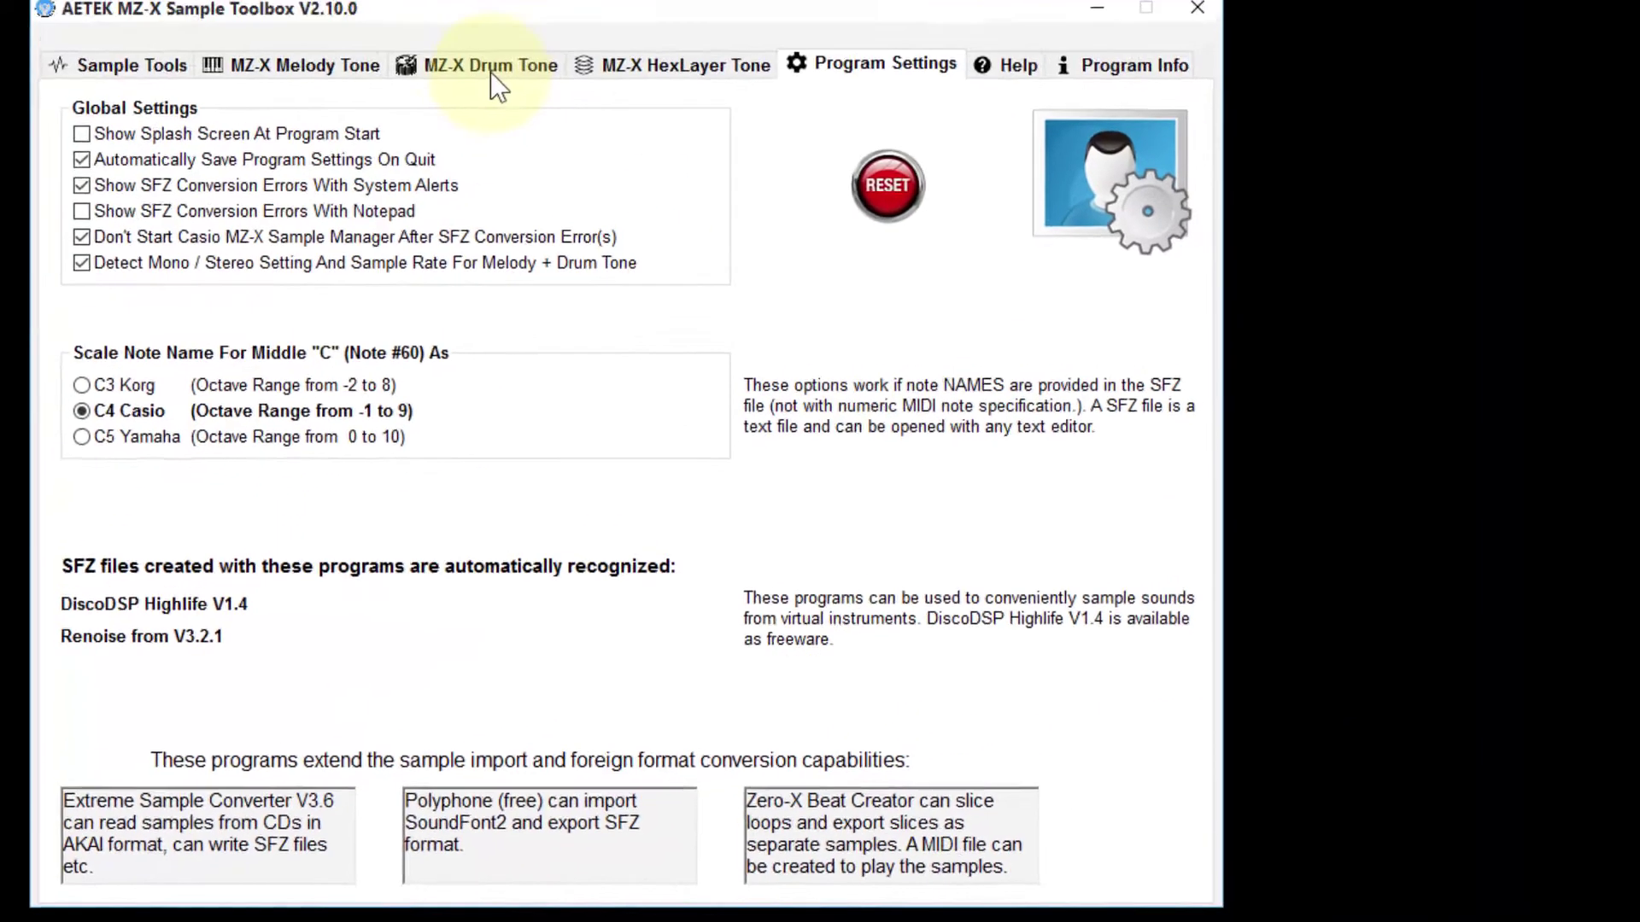
Convert Dr ROL TR707.sfz to an MZ-X drum tone, using the SFZ file name as the drum tone name.
click(476, 122)
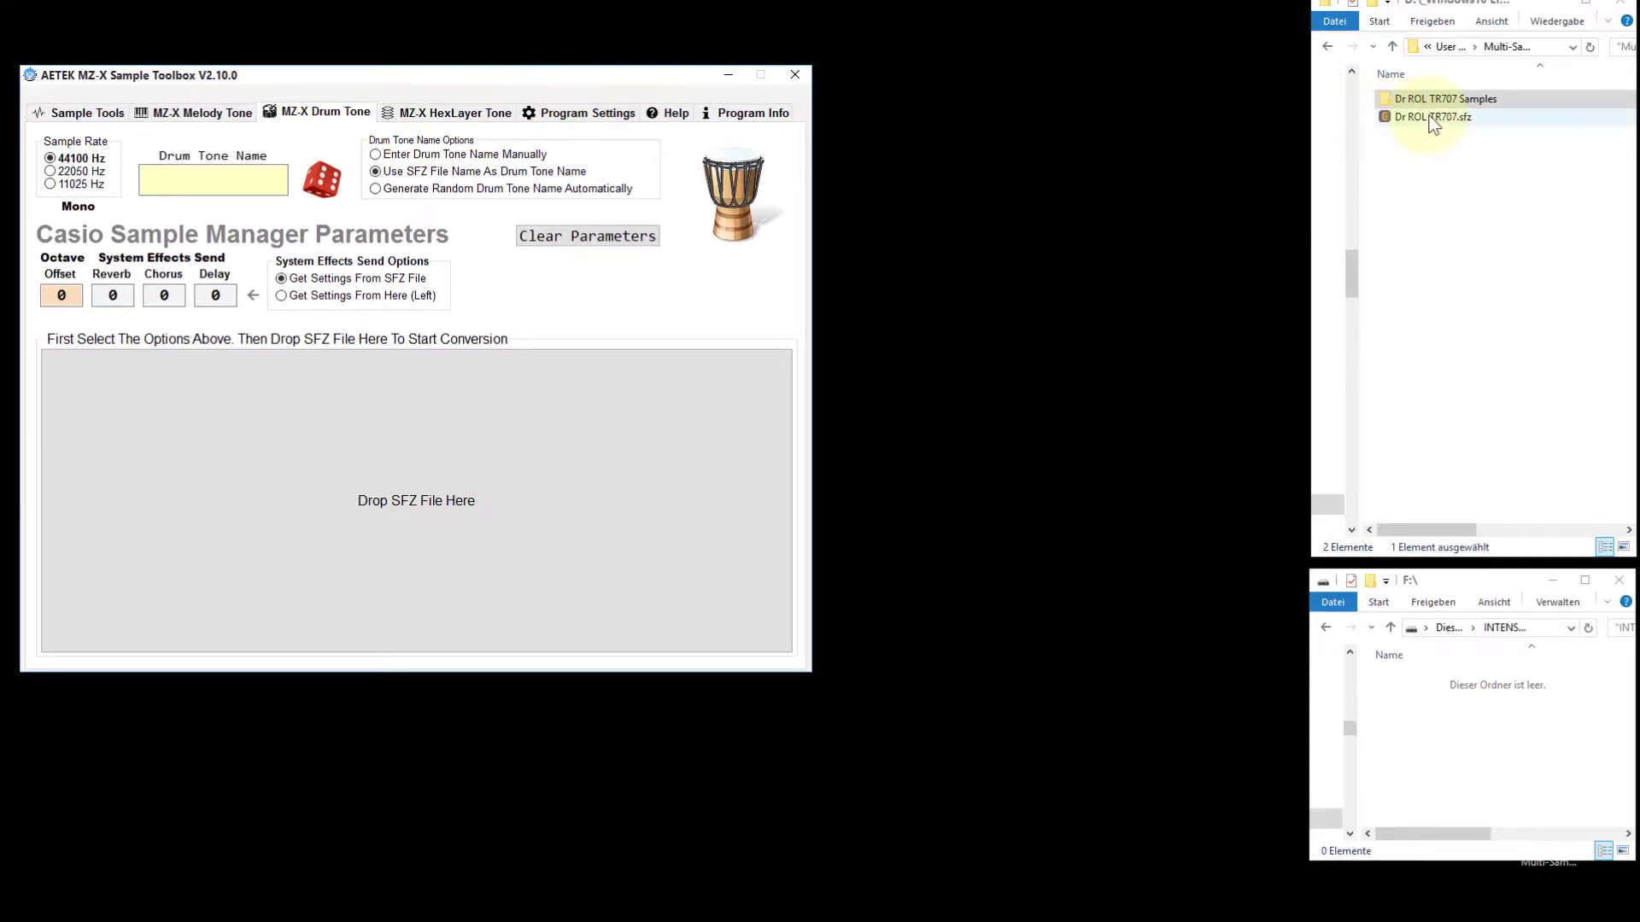
drag(1430, 118, 651, 487)
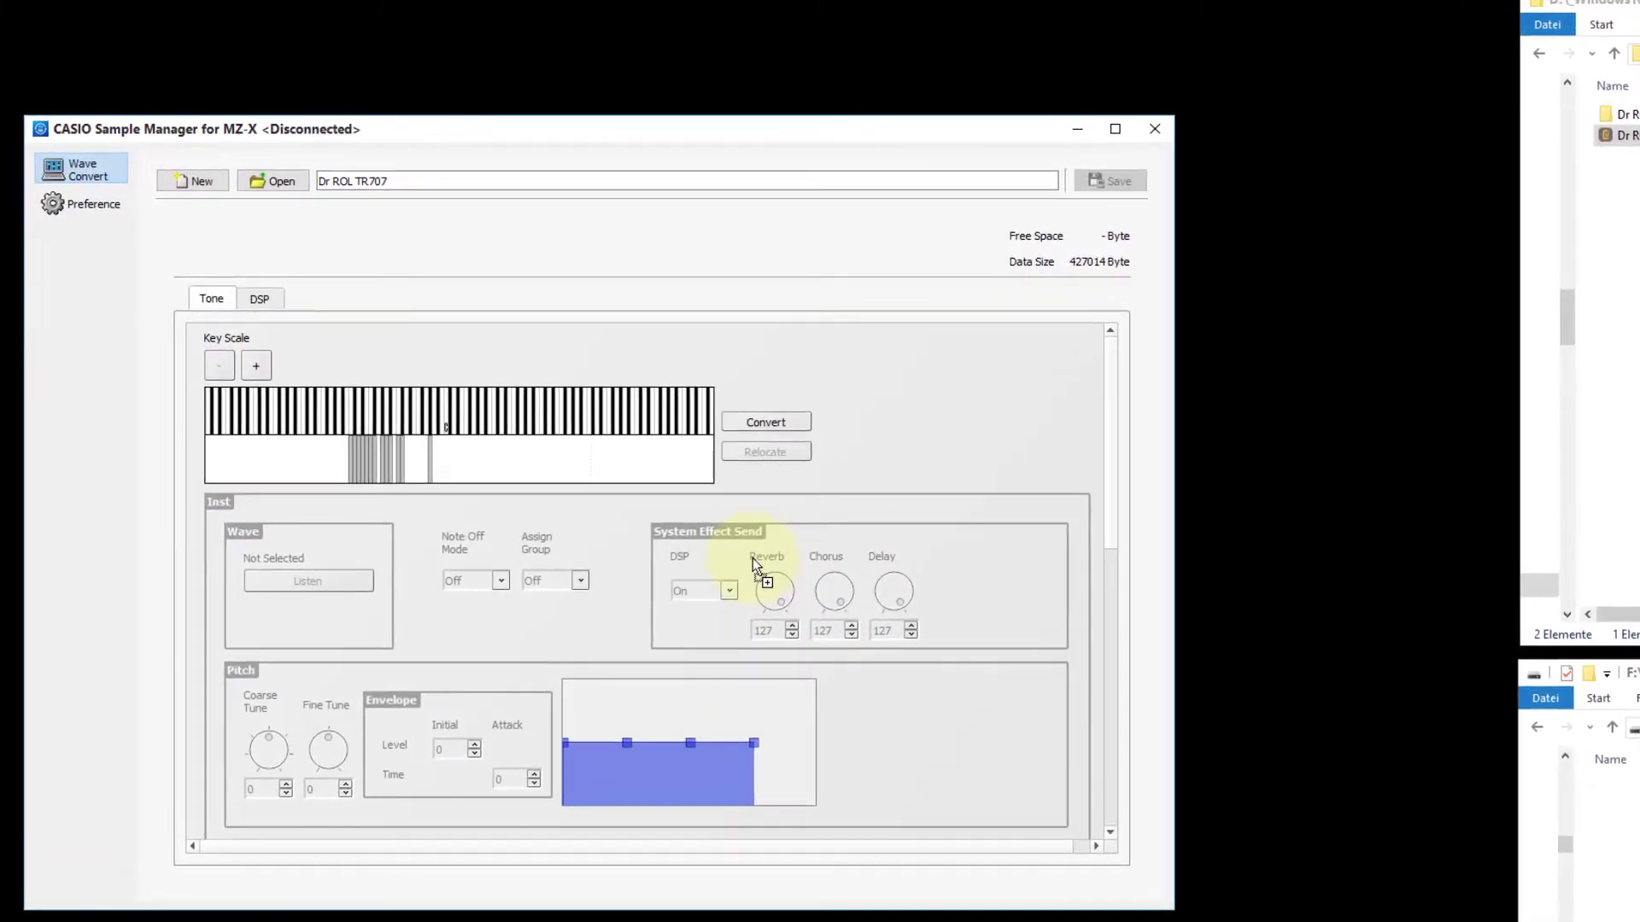
Enlarge the key scale in the CASIO Sample Manager and listen to the drum samples on keys C2 and G#3.
click(255, 365)
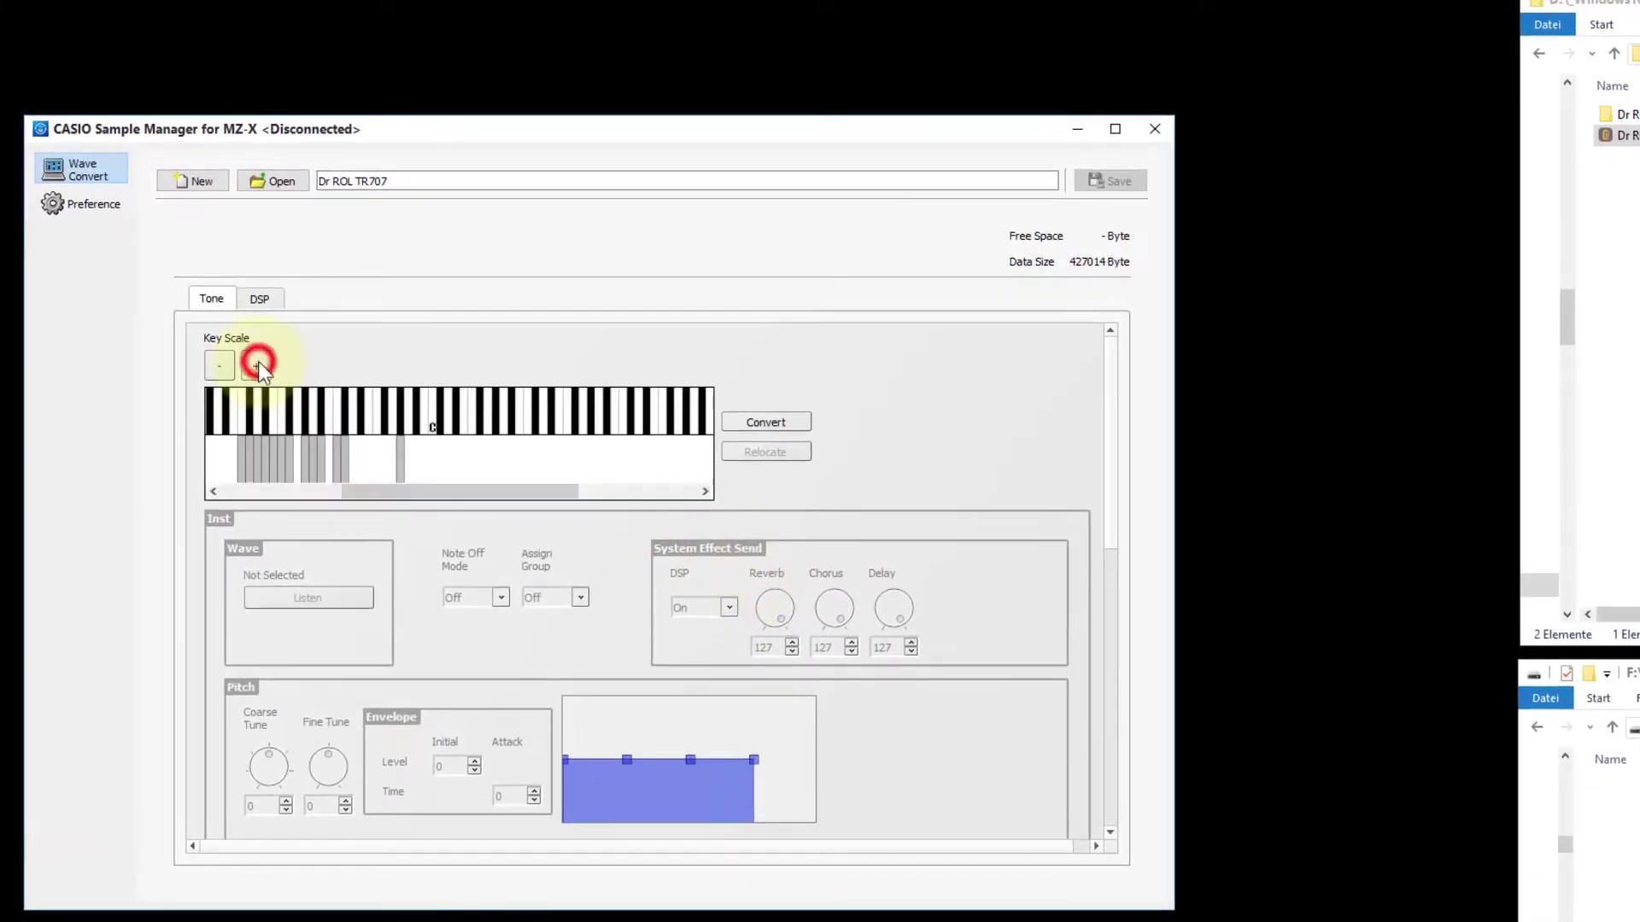
click(242, 456)
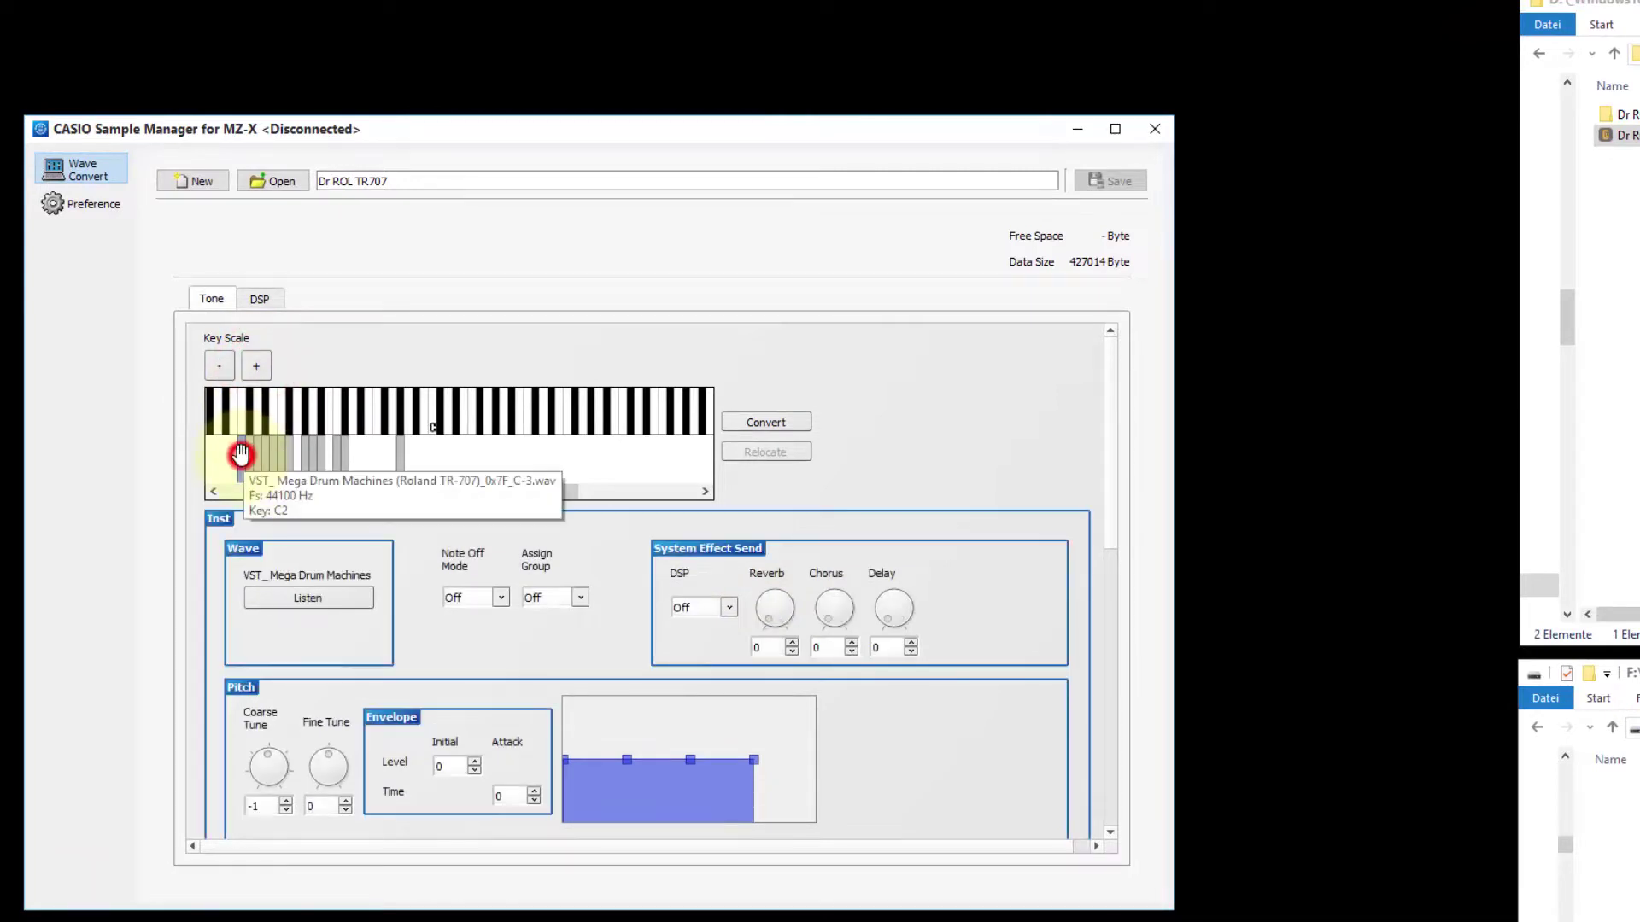
click(299, 599)
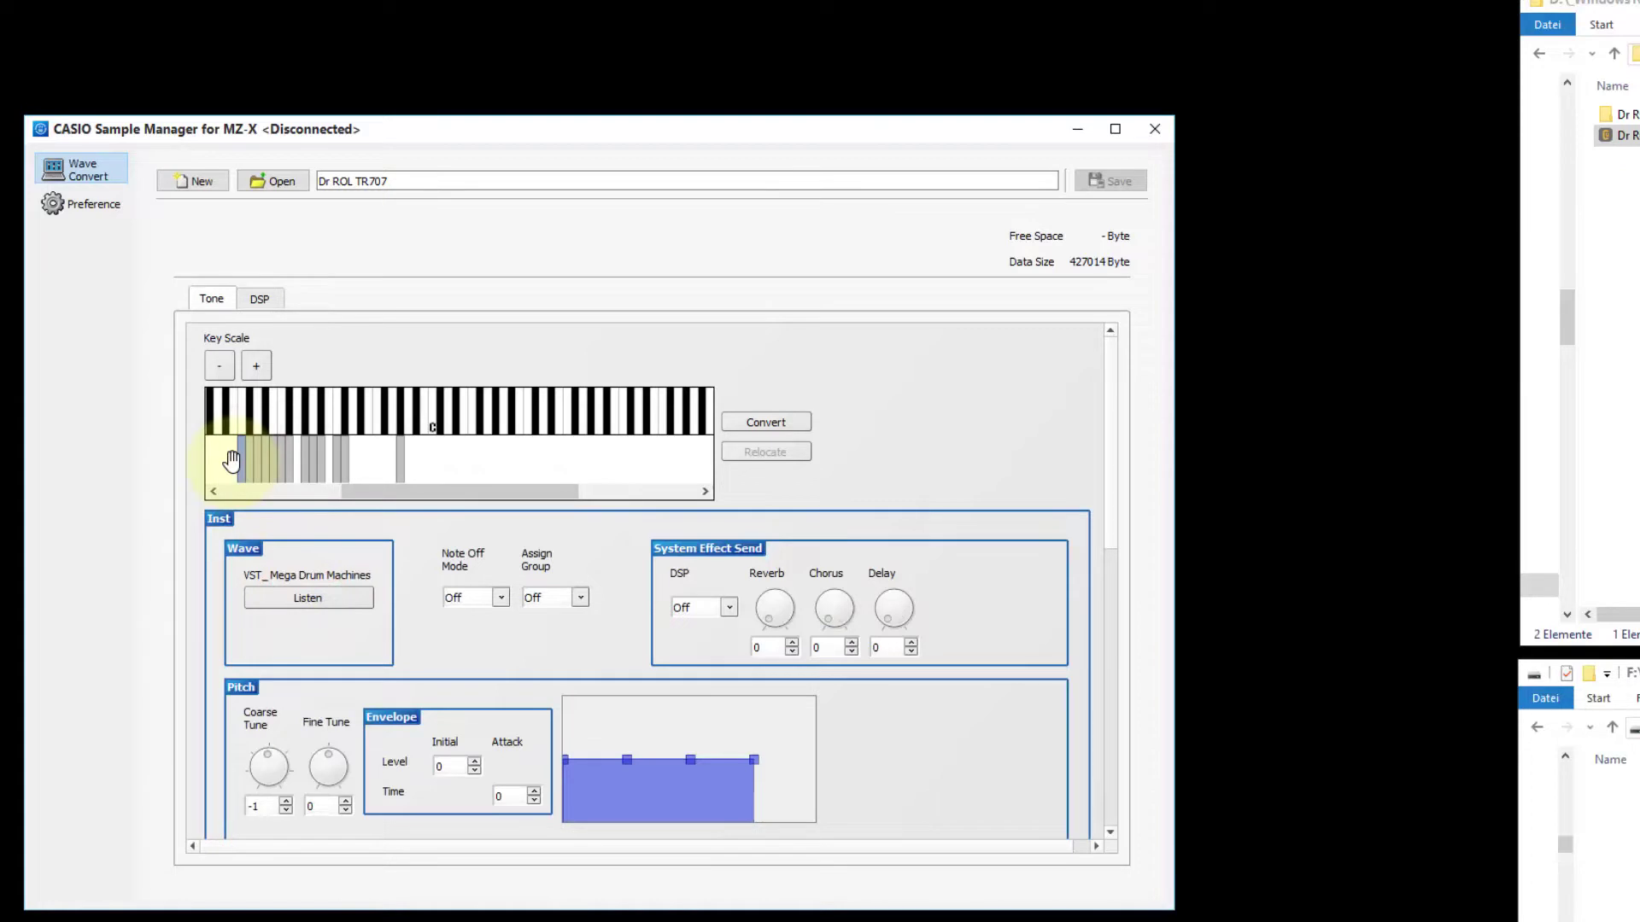
click(399, 462)
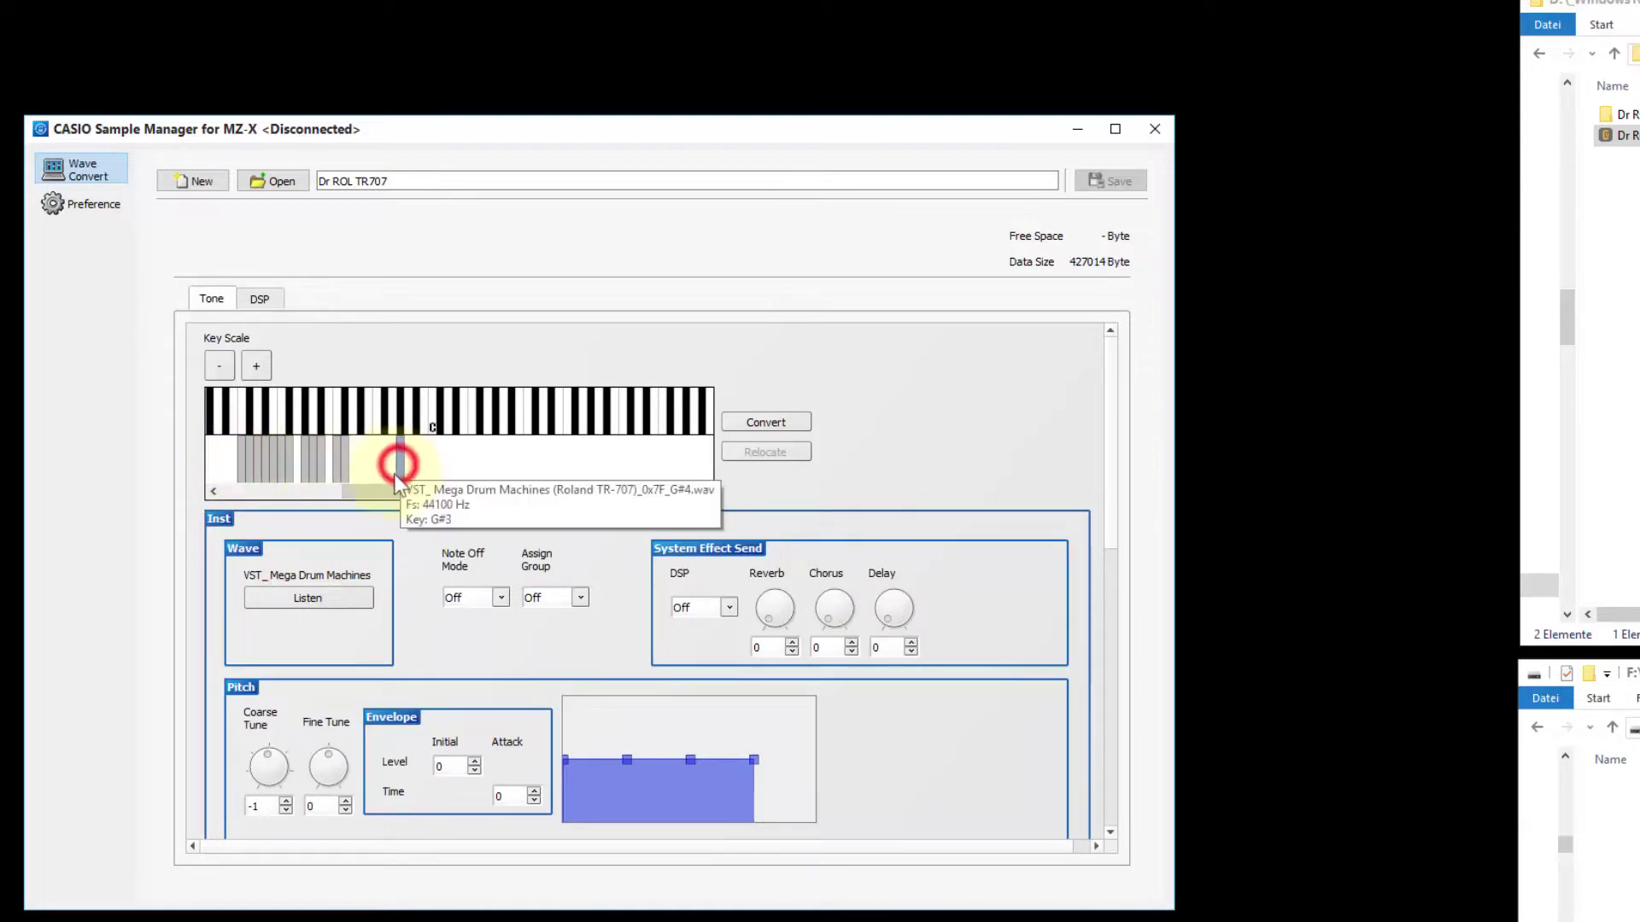
click(340, 597)
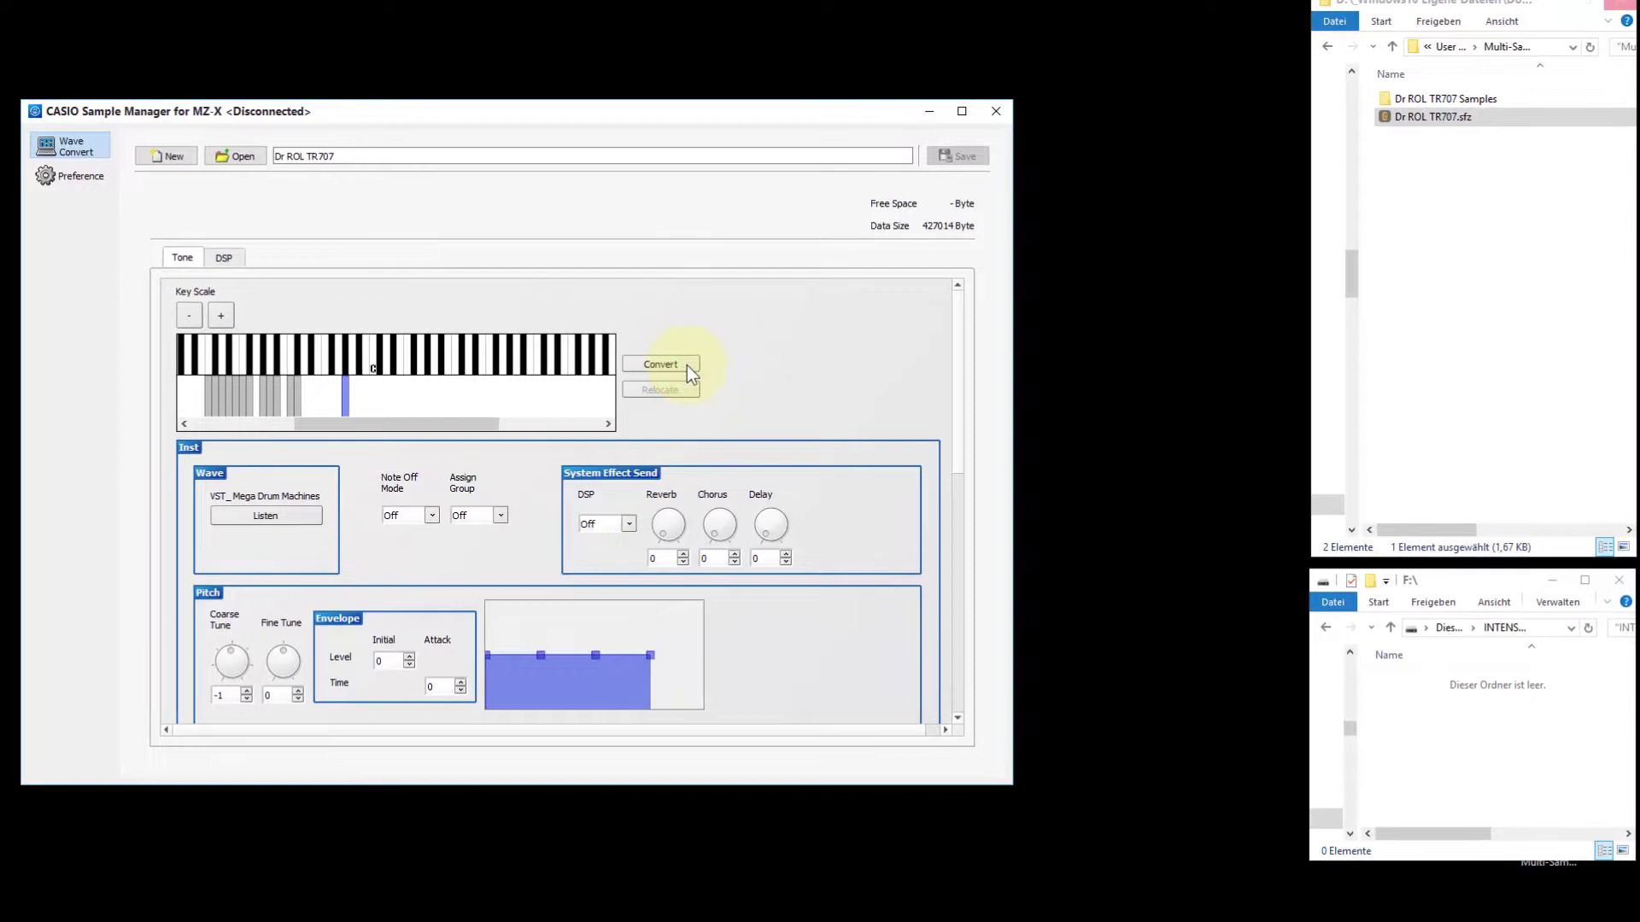
Convert the drum tone to Dr ROL TR707.zdr on drive F: and select the resulting file.
click(687, 365)
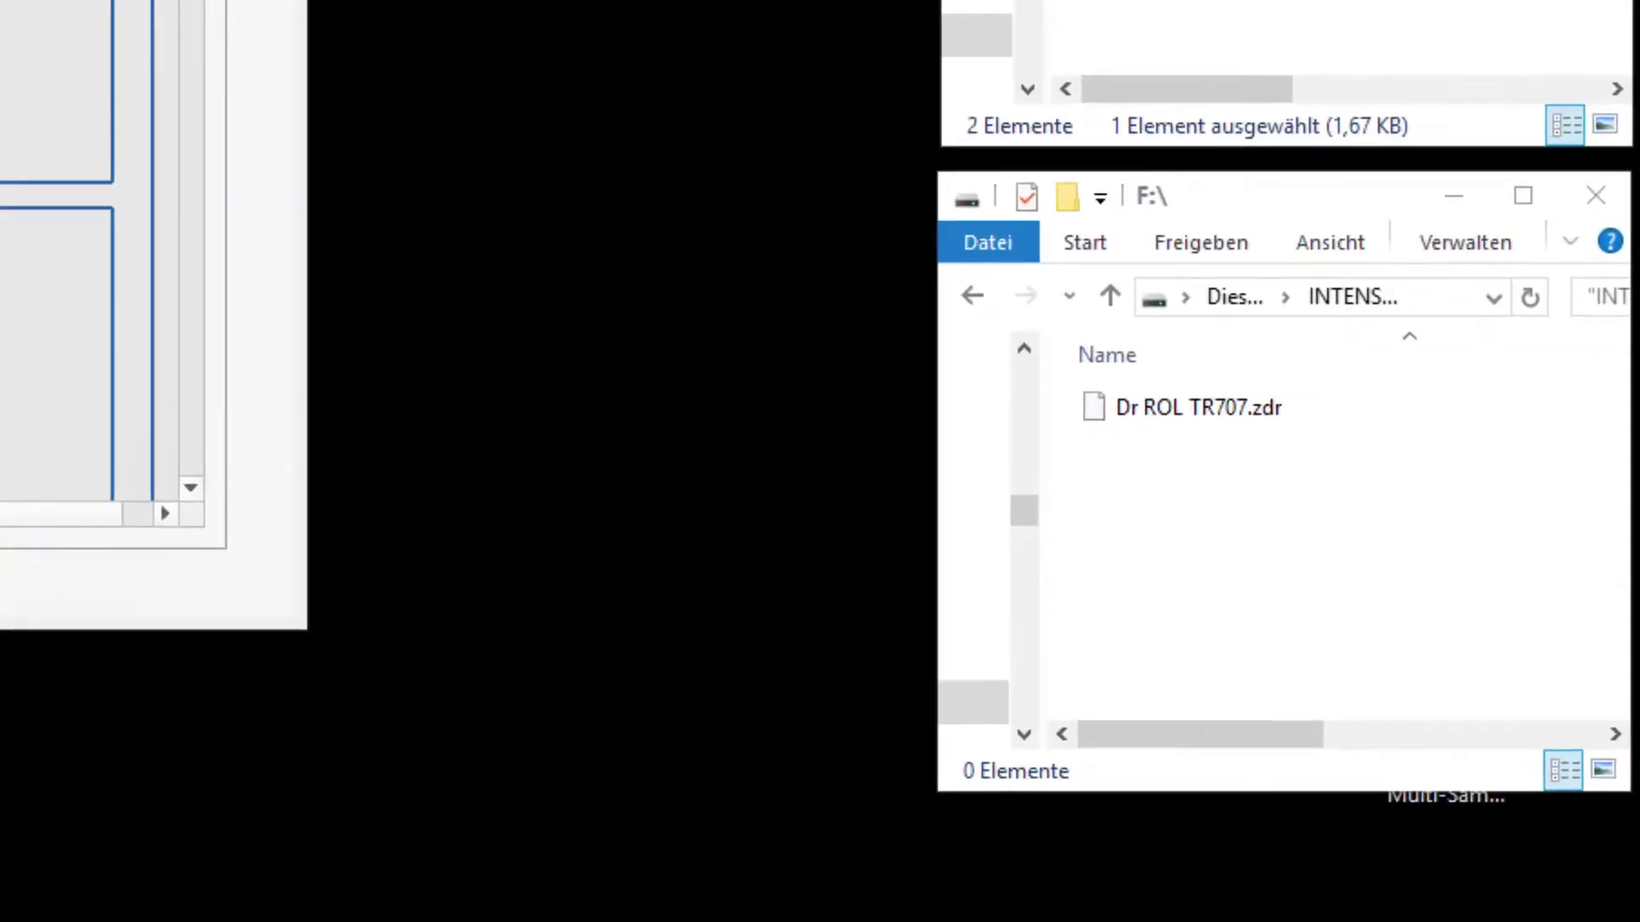
click(1194, 411)
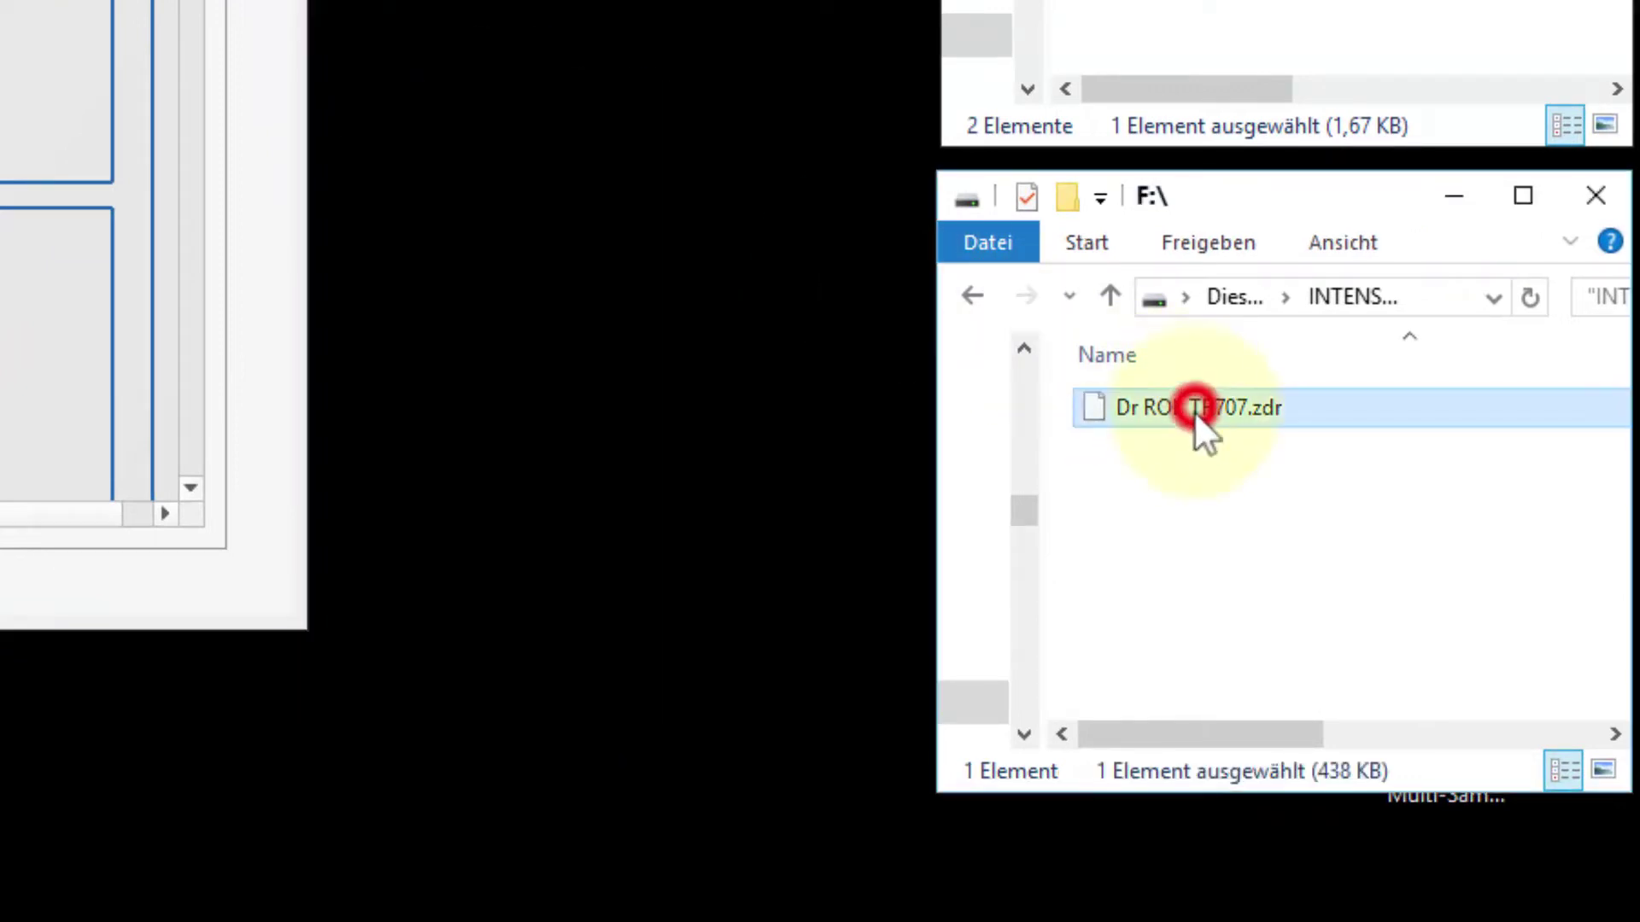